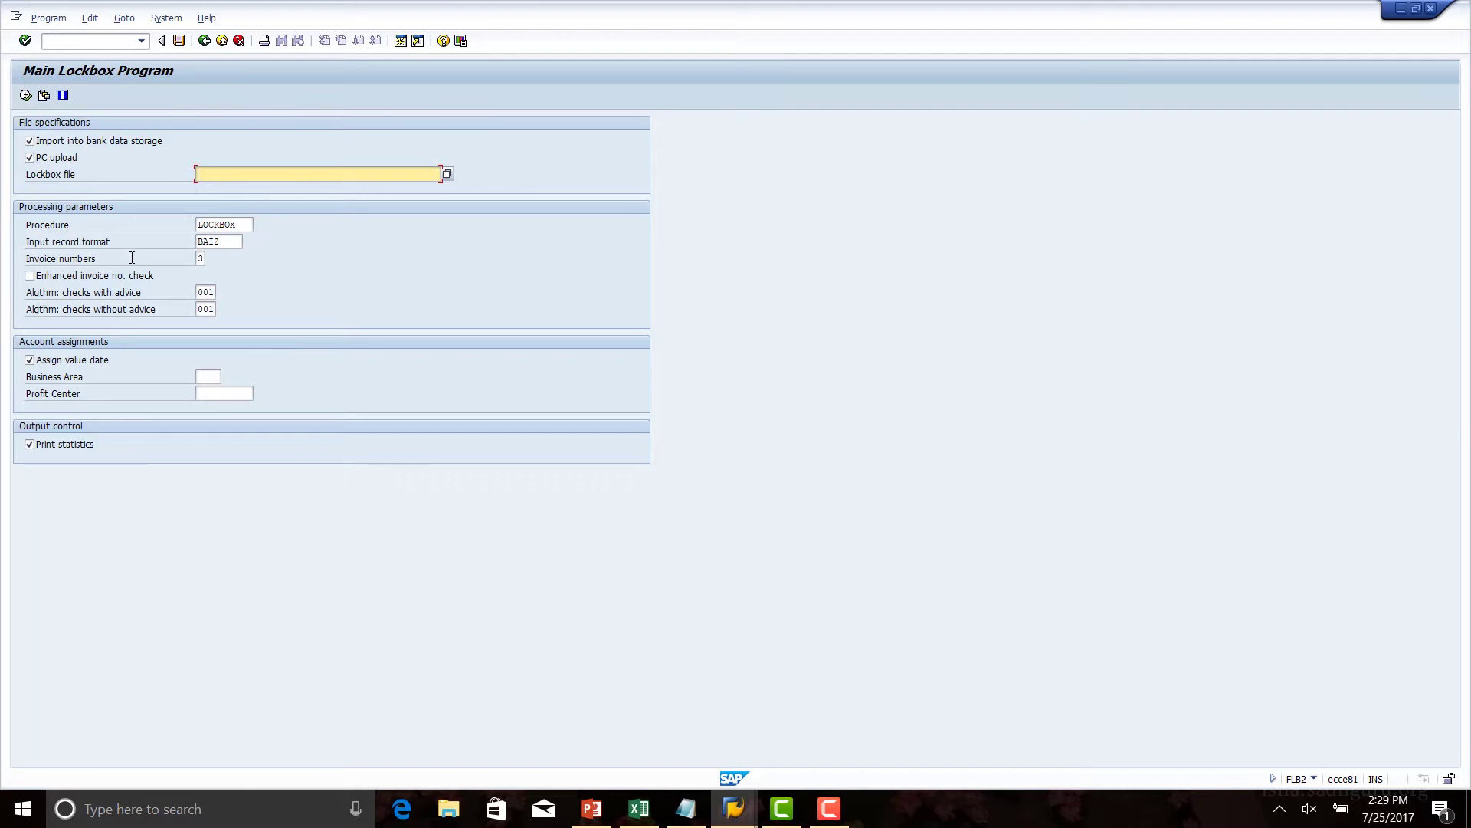
- Review the invoice number search rules and choose rule 3, document number first, if not found: reference doc. number
click(228, 243)
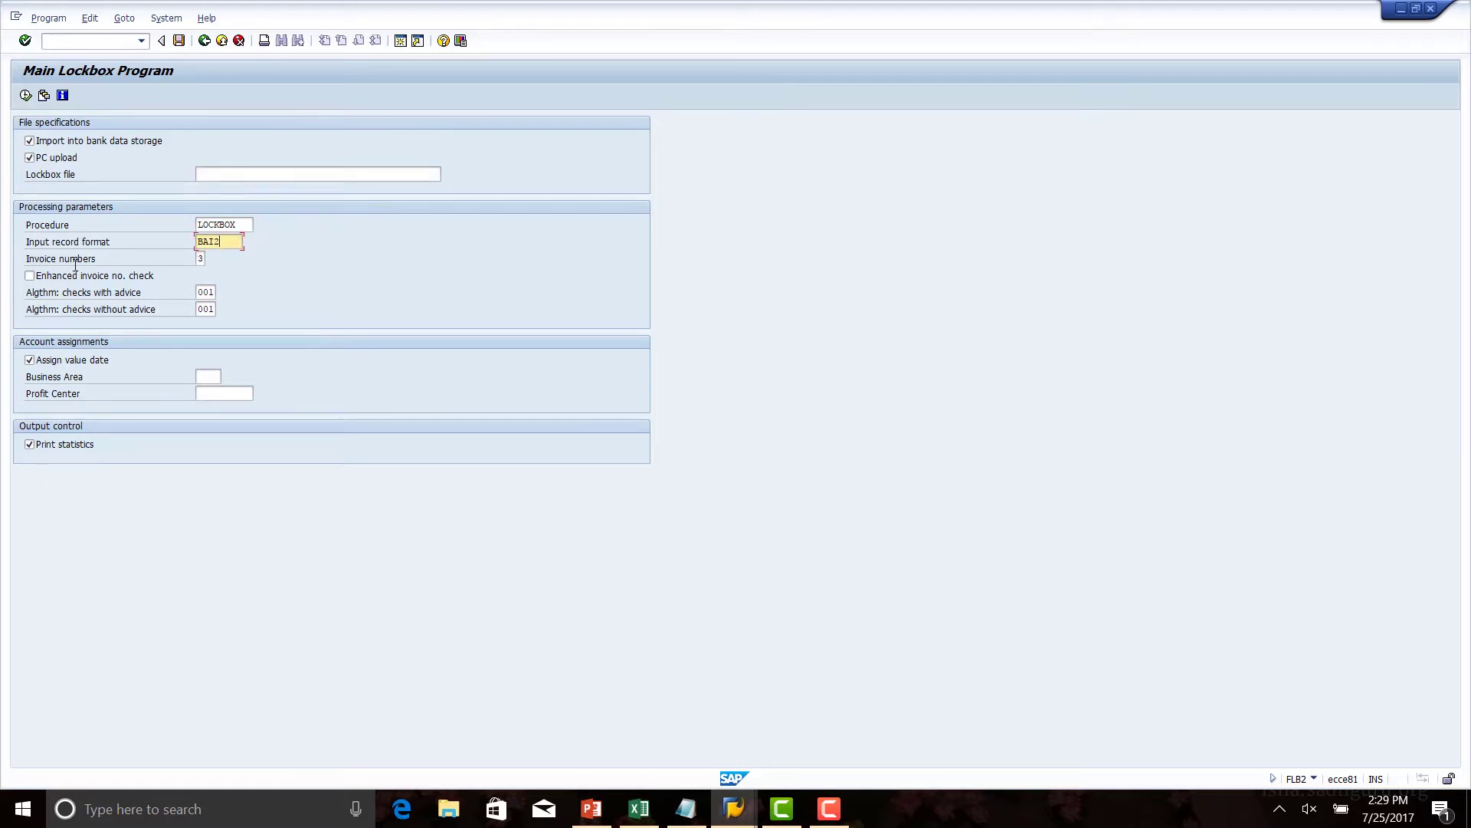
click(201, 259)
key(Return)
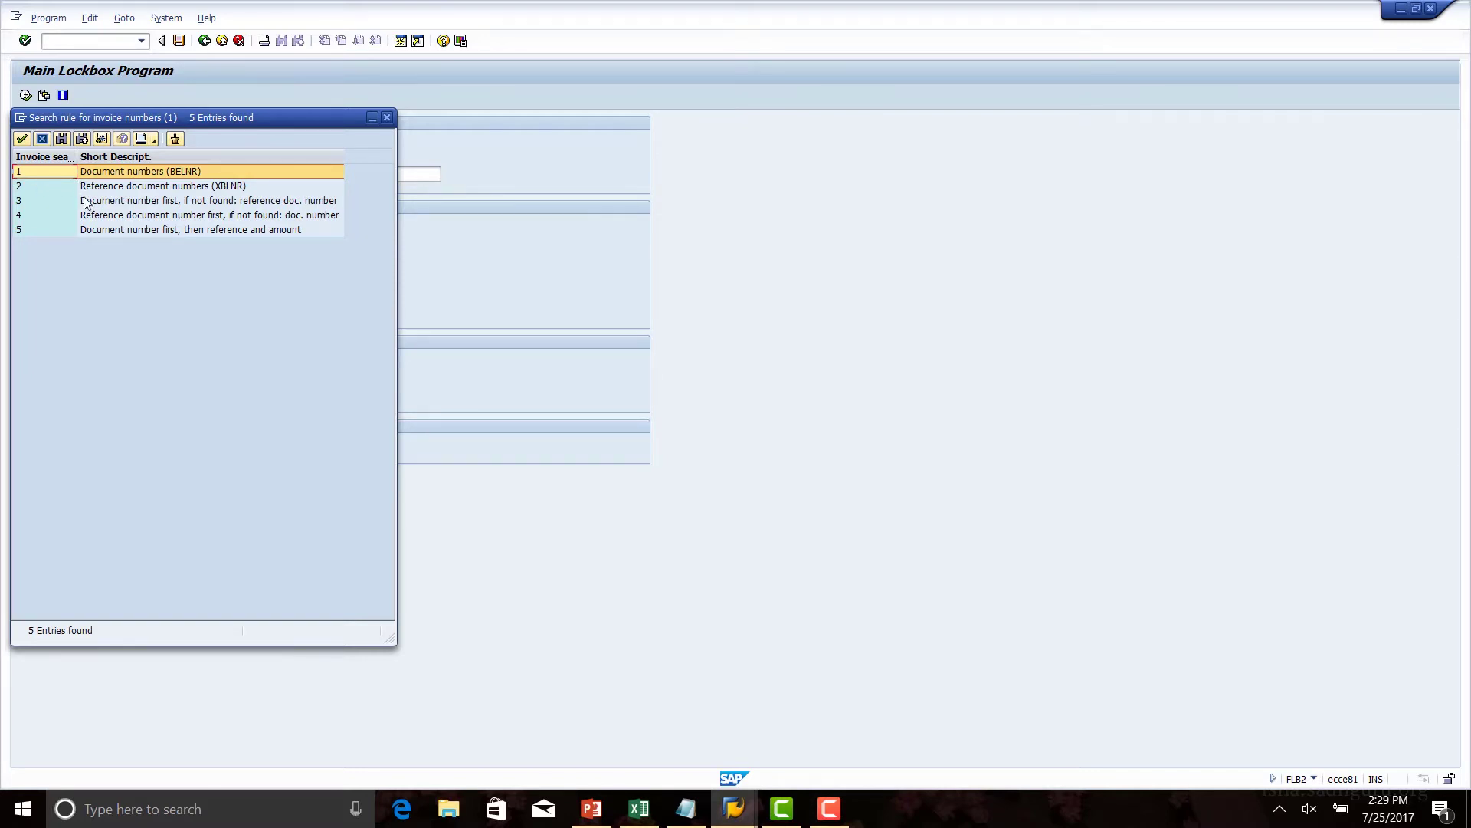
click(21, 190)
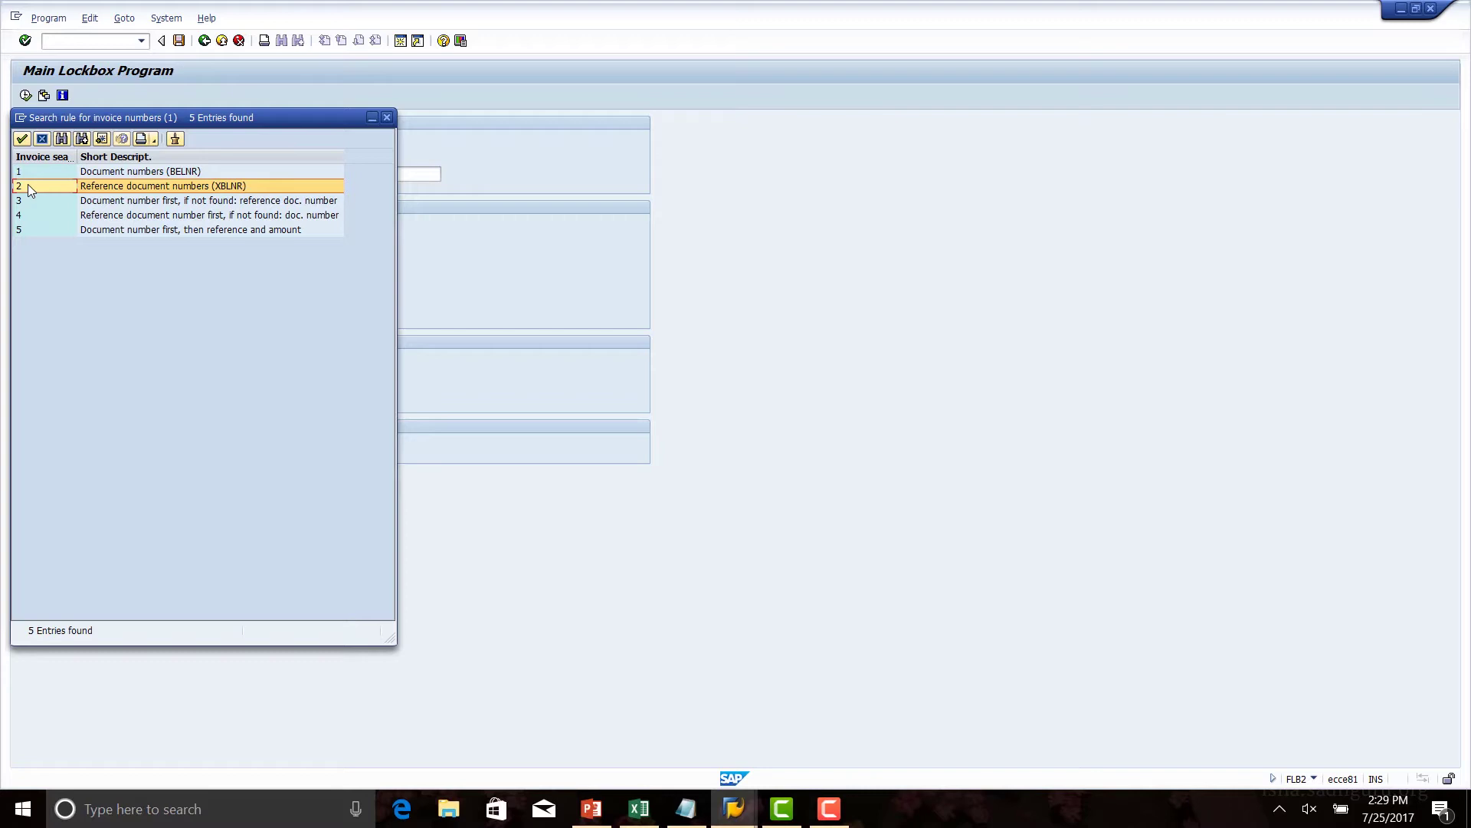
click(60, 204)
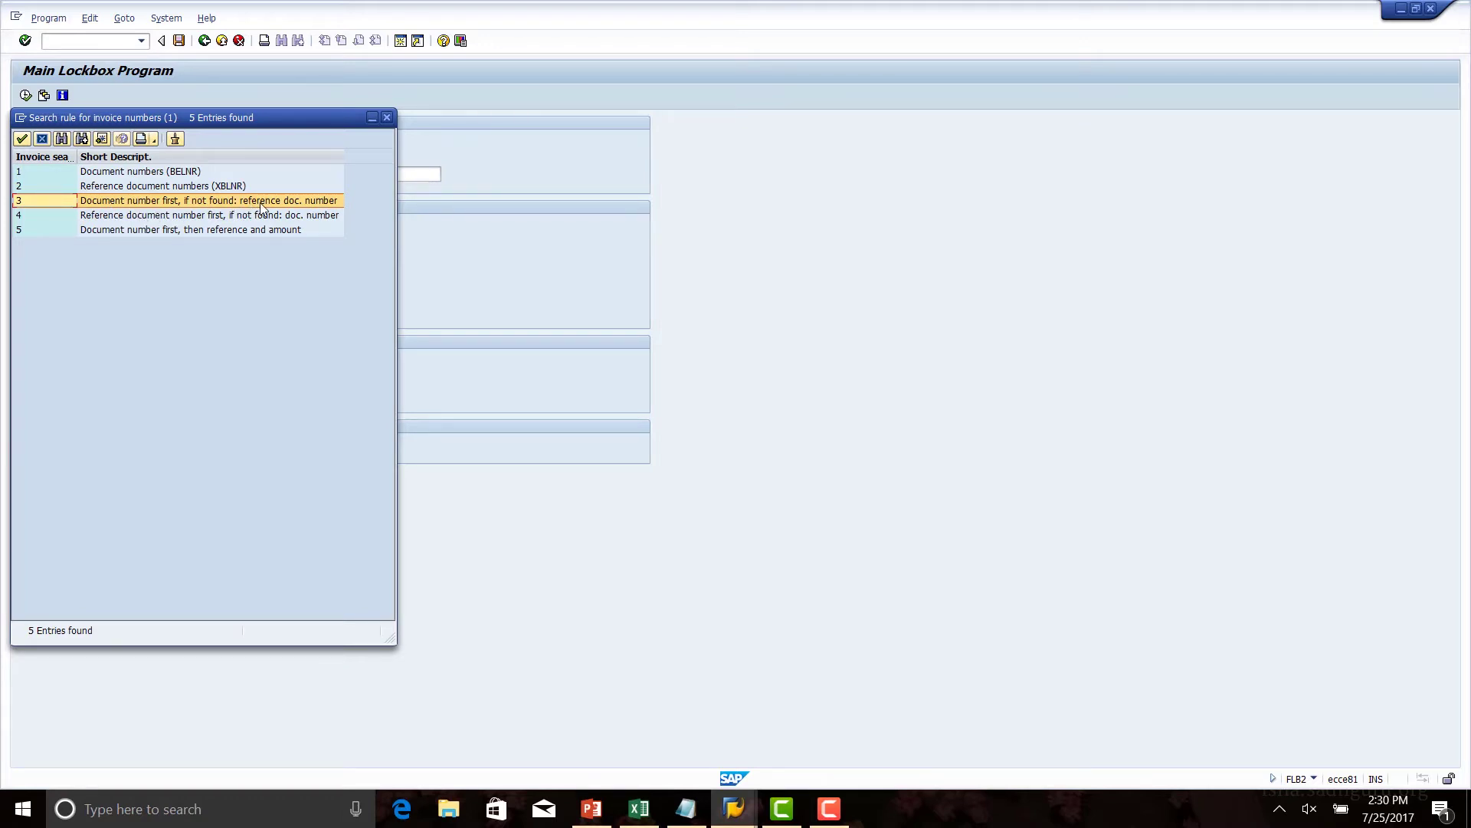
double_click(52, 196)
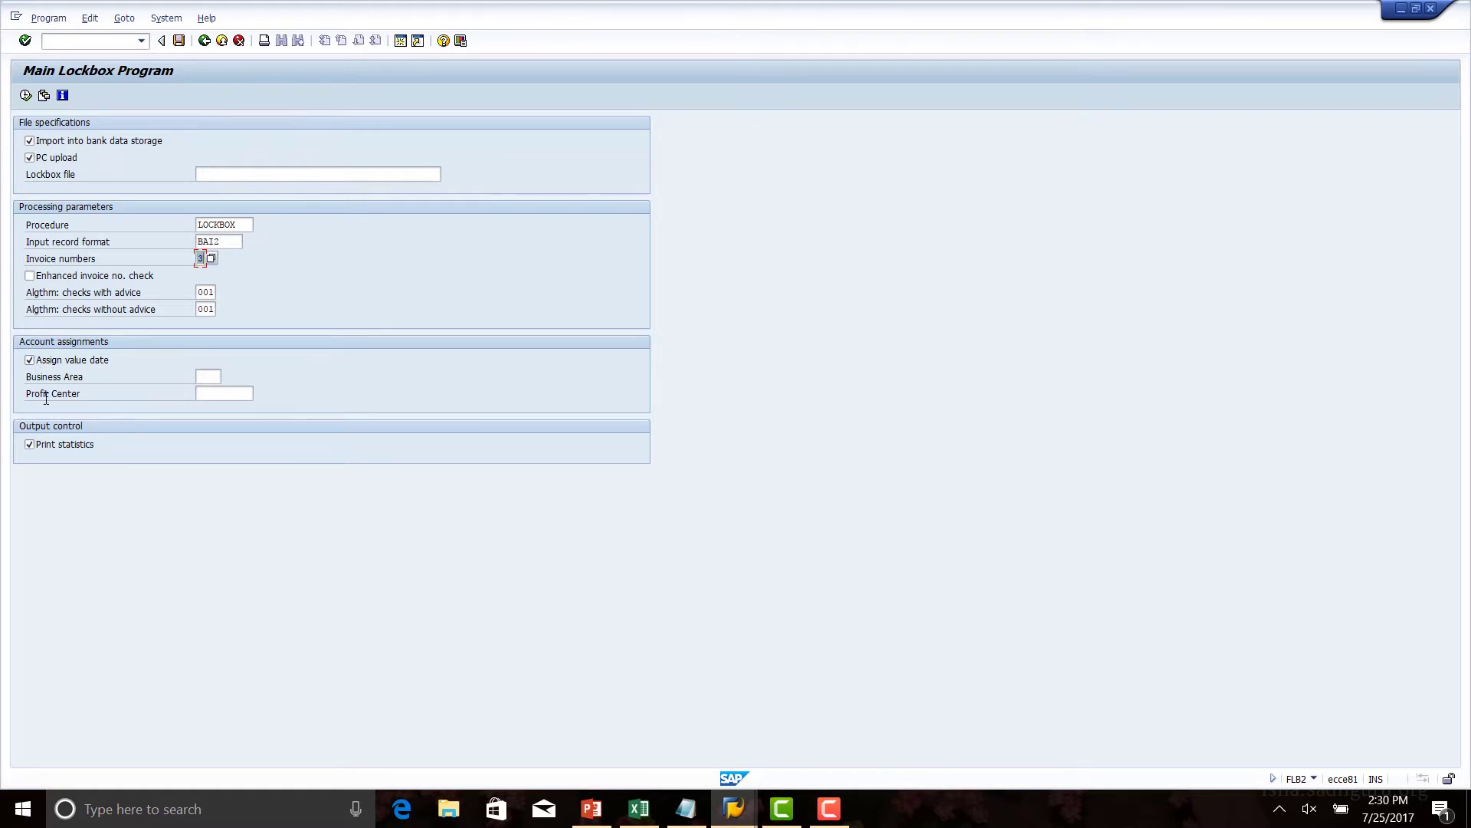
- Choose Lockbox_testfile.txt from the Desktop as the lockbox file and execute the lockbox program, allowing access to the file
click(221, 173)
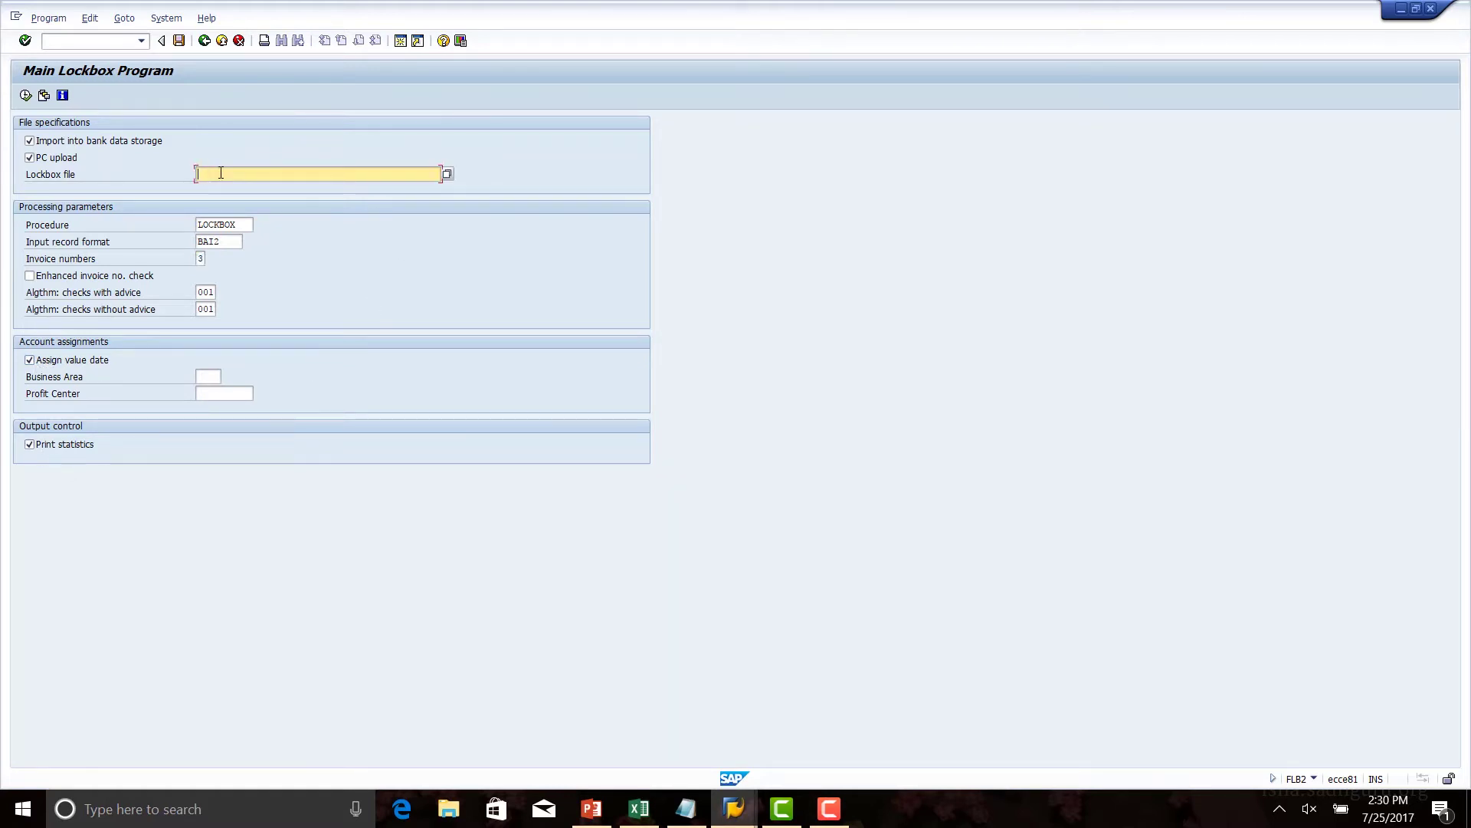
key(F4)
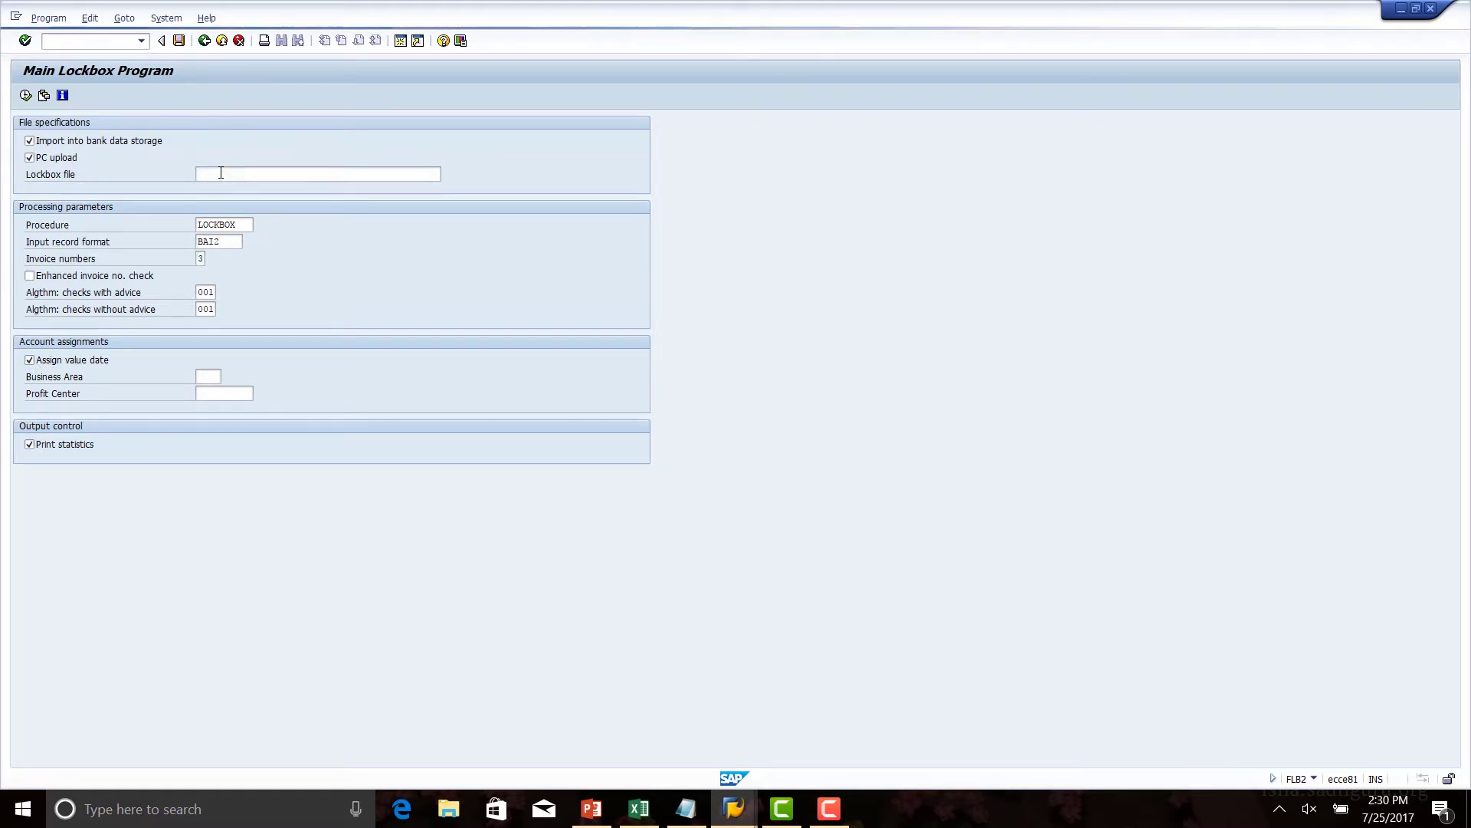
click(61, 162)
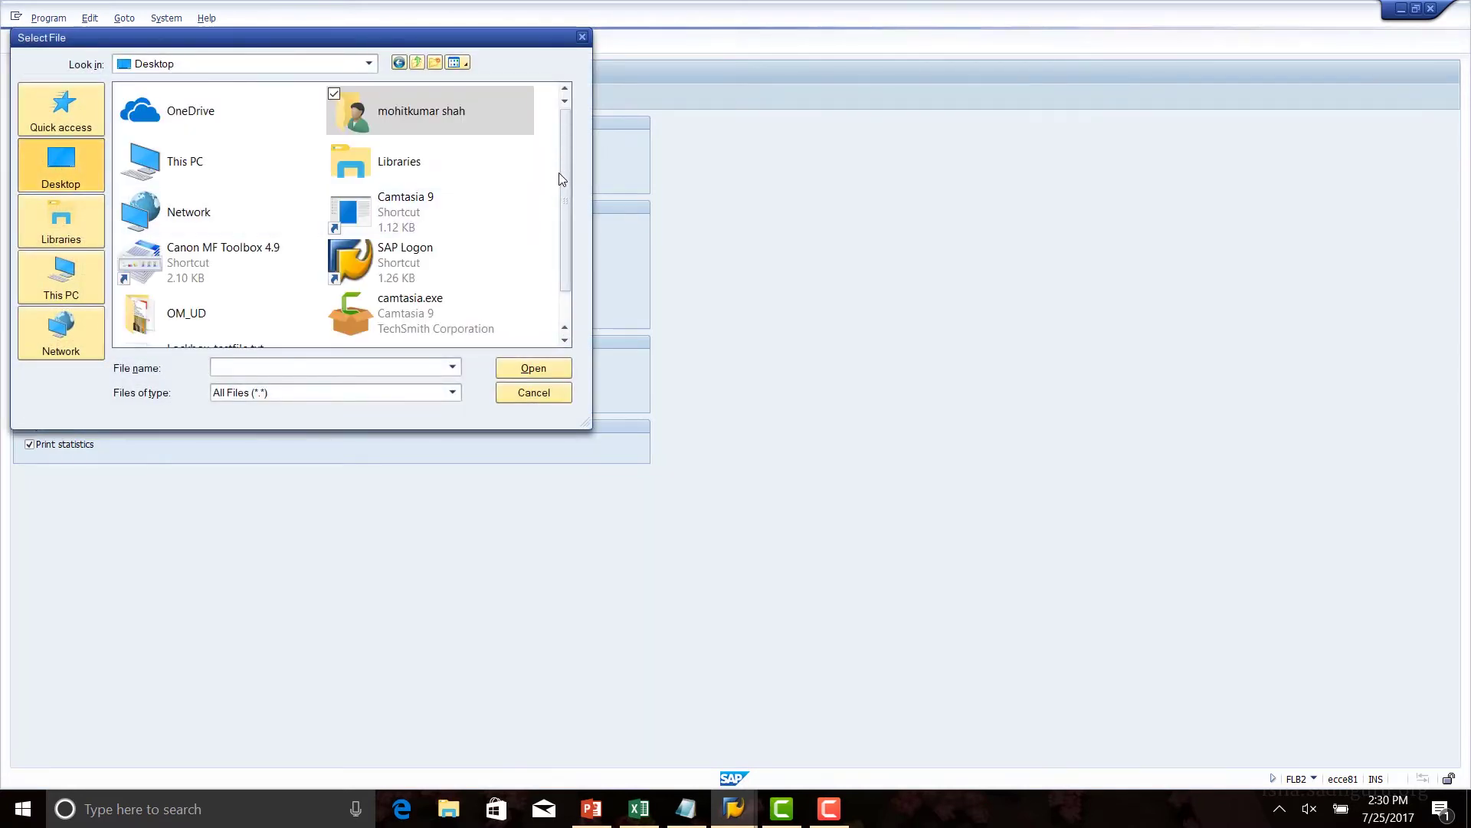
scroll(555, 168, down, 1)
double_click(215, 332)
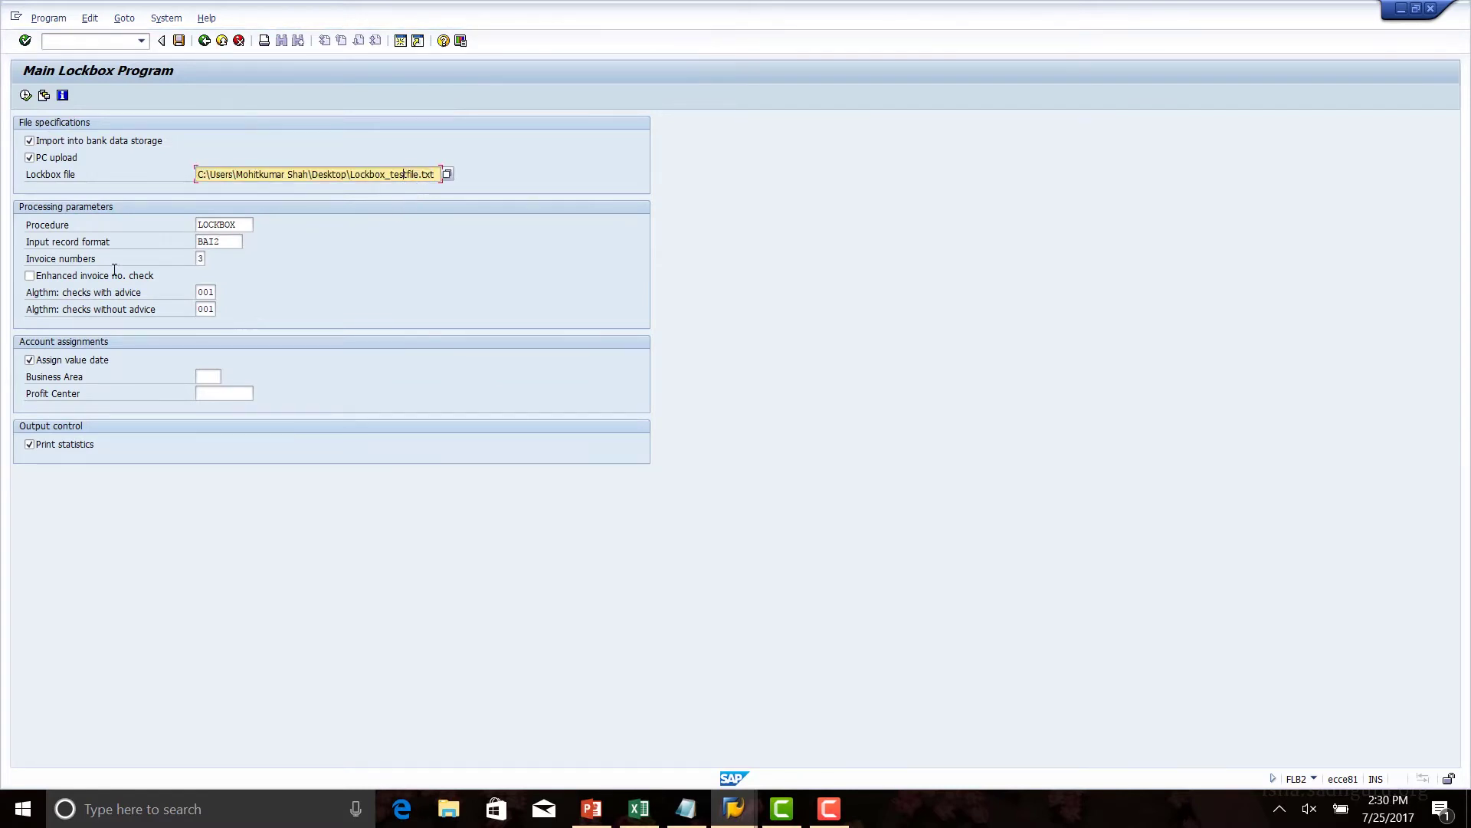
click(25, 96)
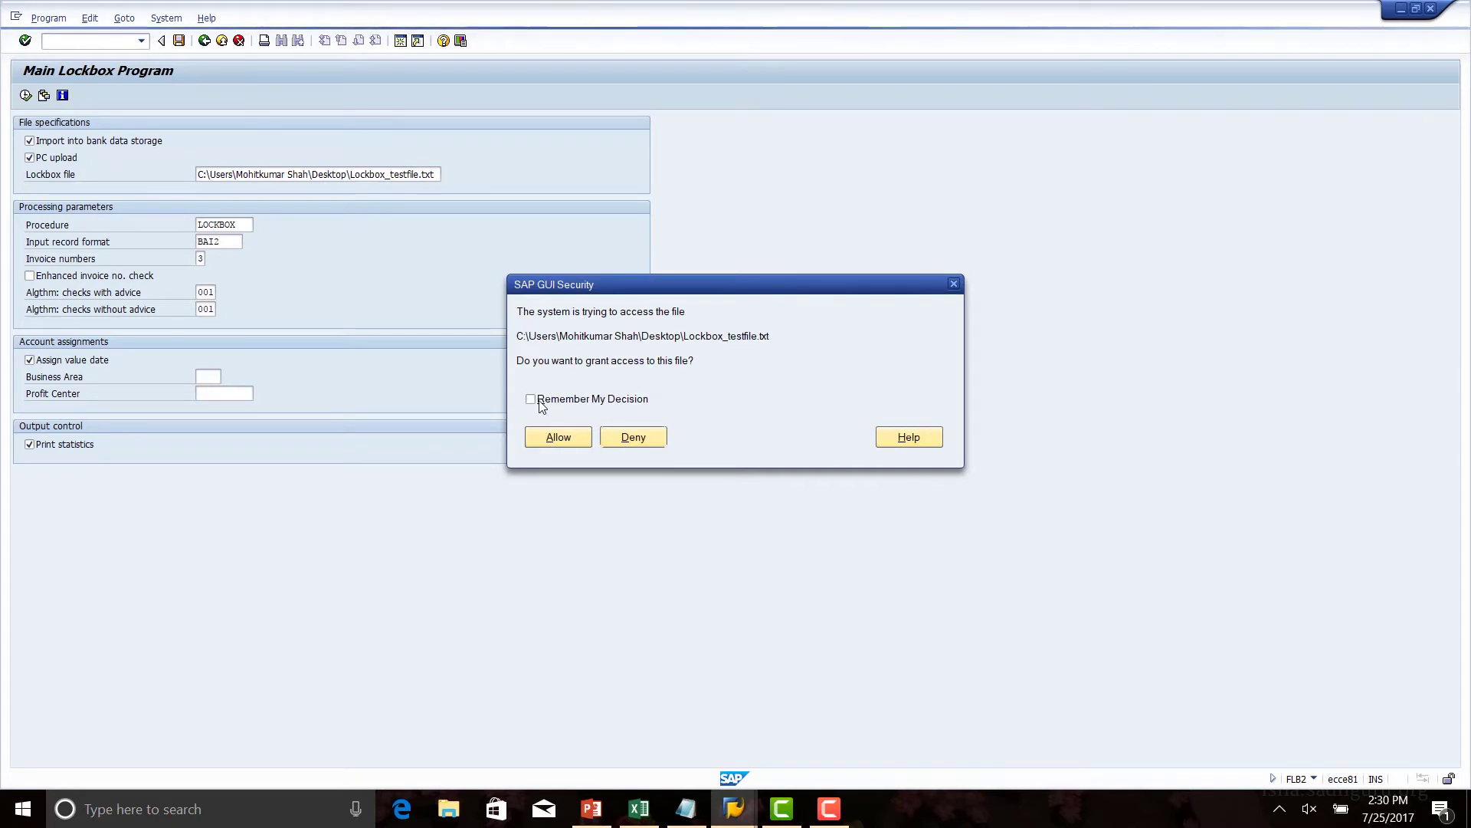
click(557, 437)
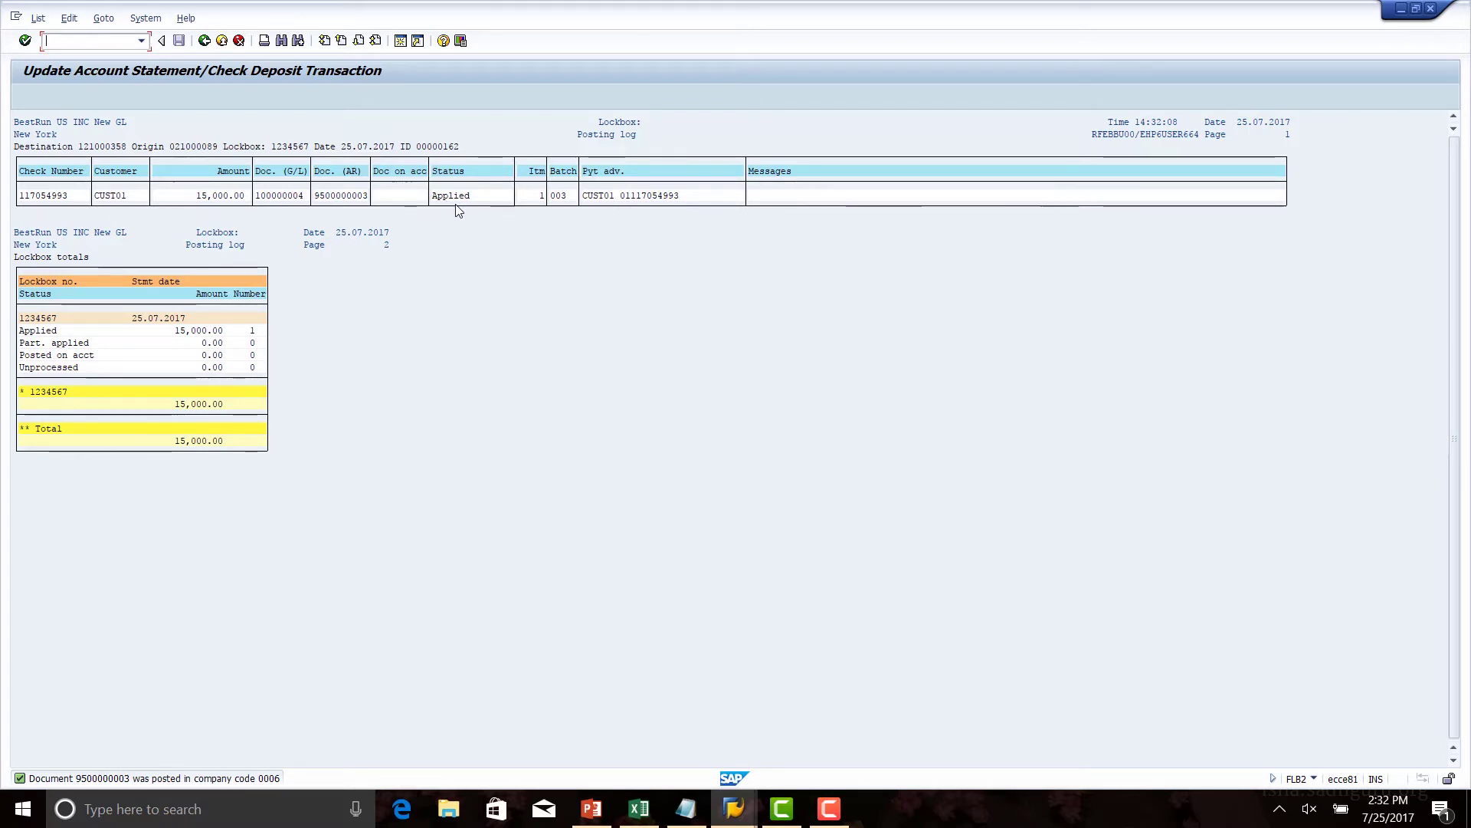
- Copy the G/L document number from the posting log and display that document with transaction FB03 in a new session
click(259, 199)
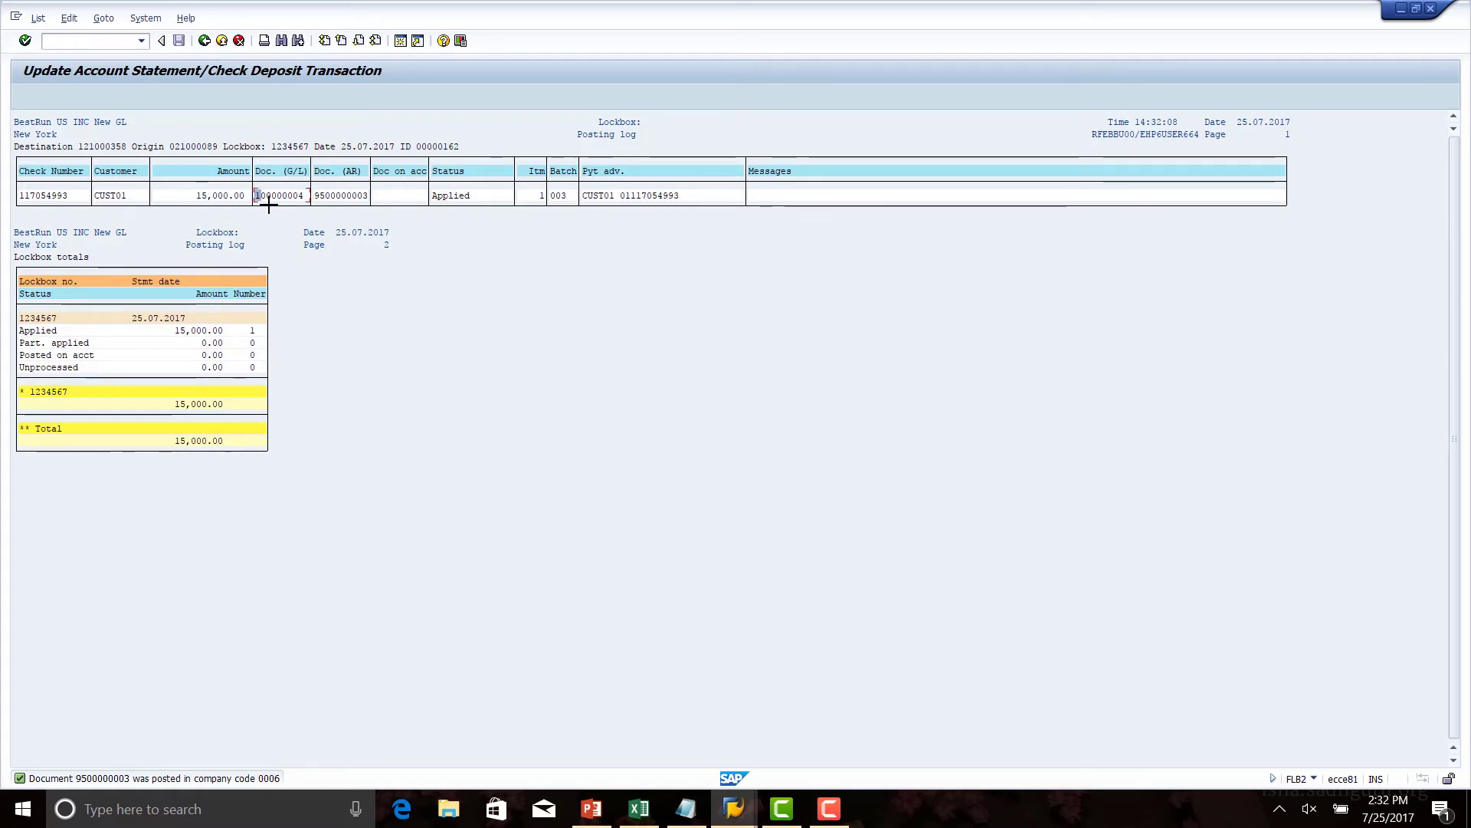
key(ctrl+y)
drag(256, 191, 306, 201)
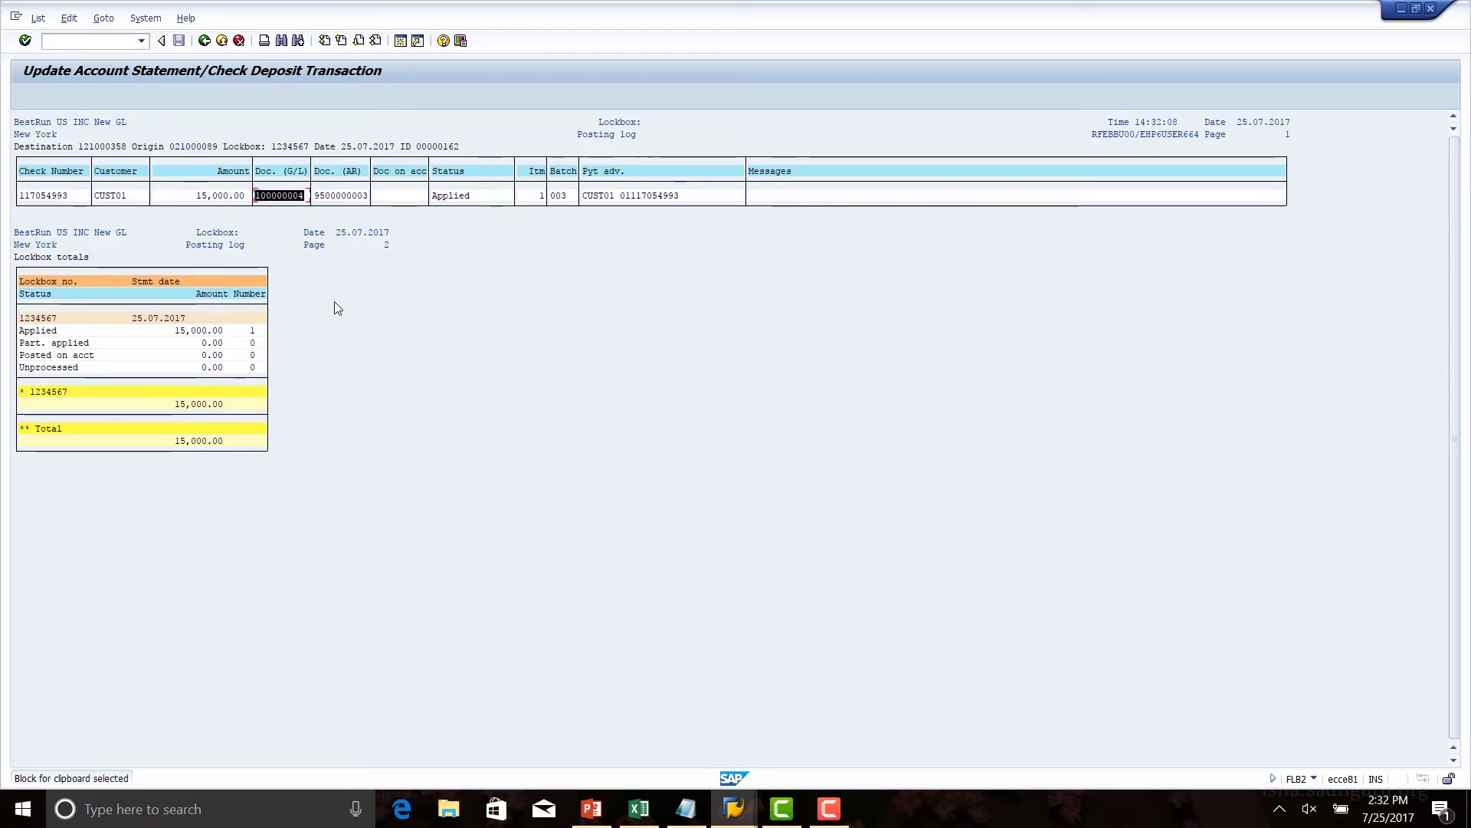
key(ctrl+c)
click(76, 44)
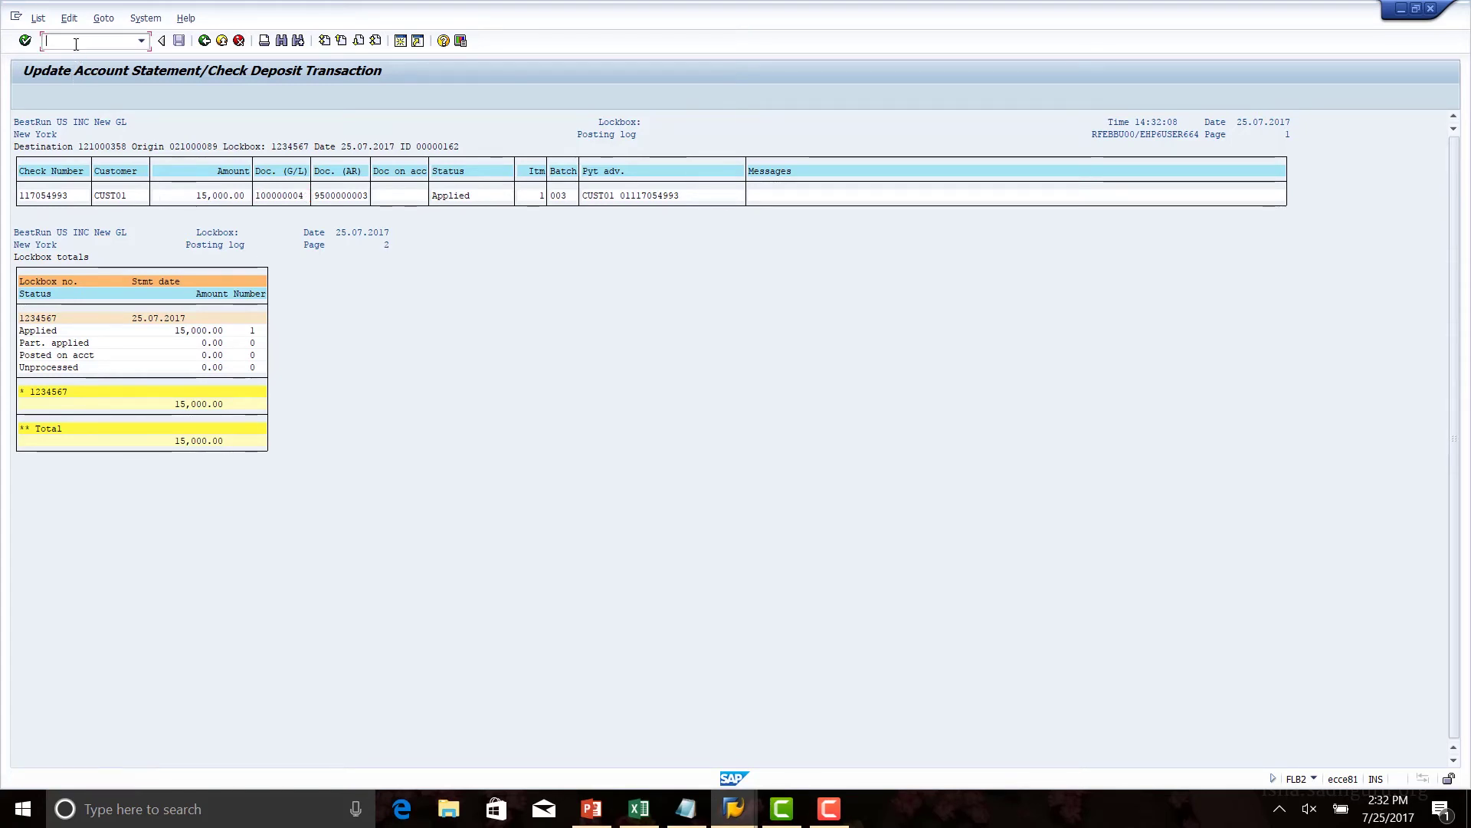
text(/nfb03)
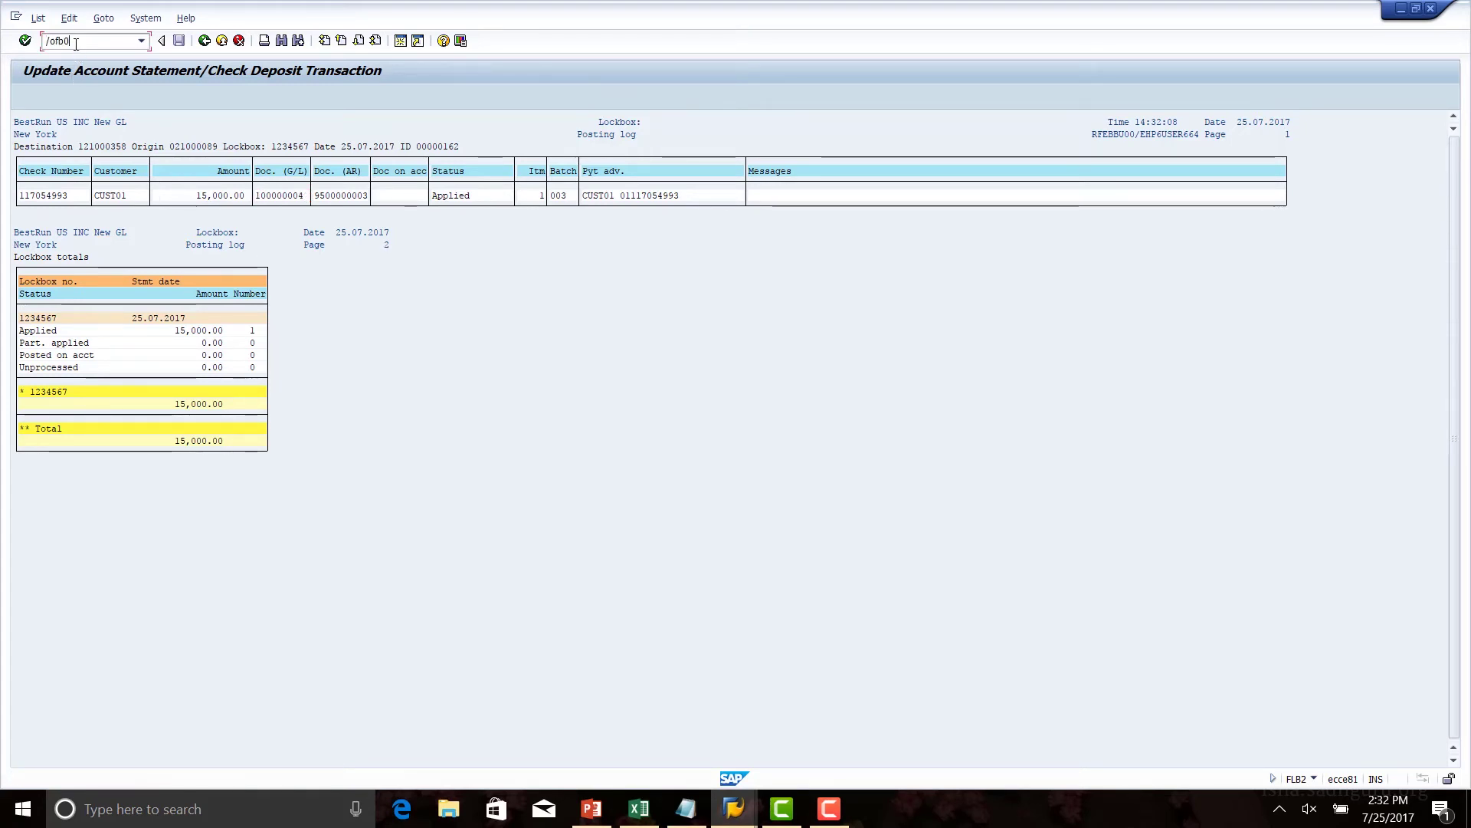
key(Return)
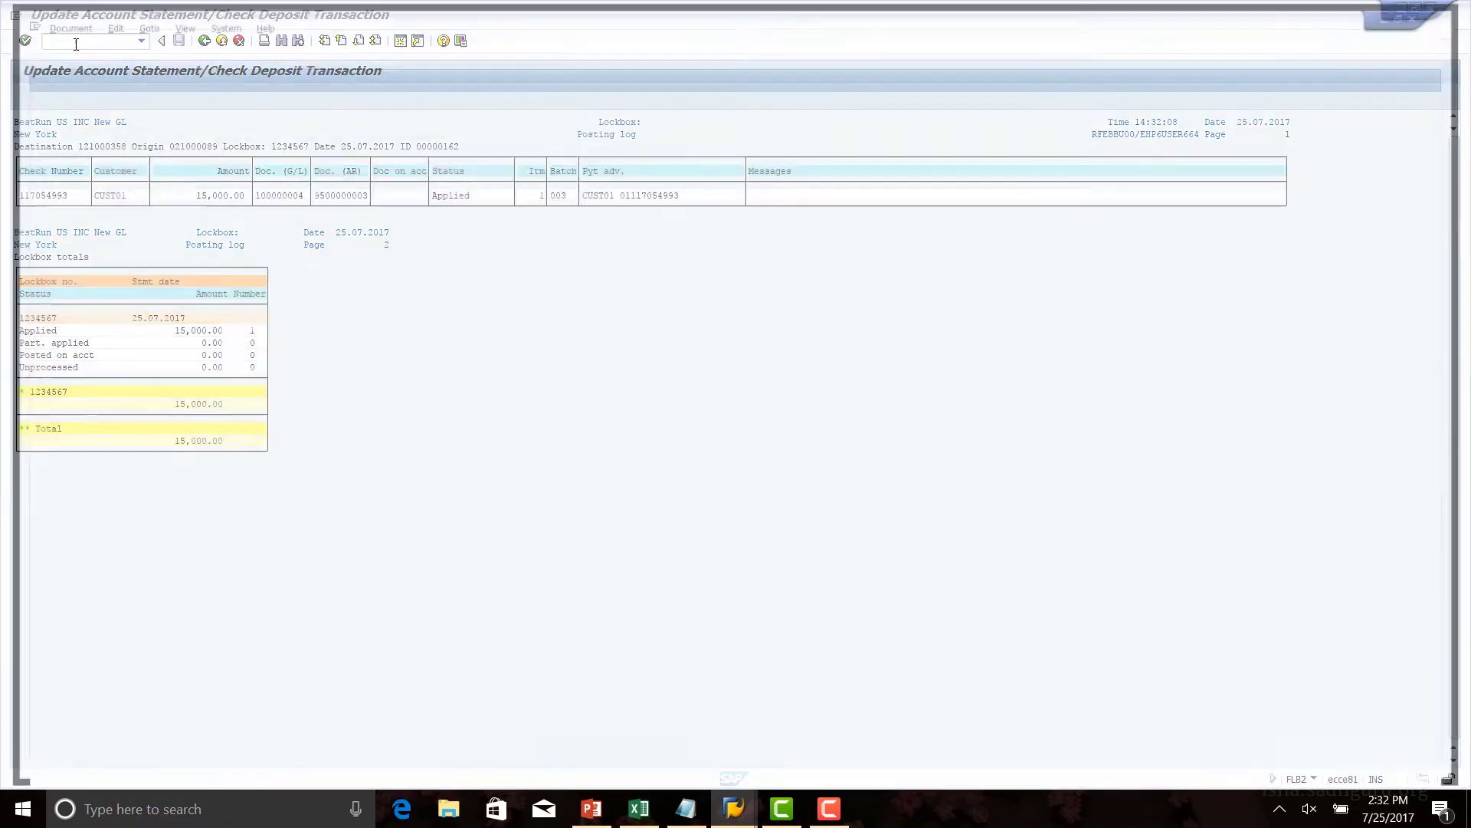
text(100000004)
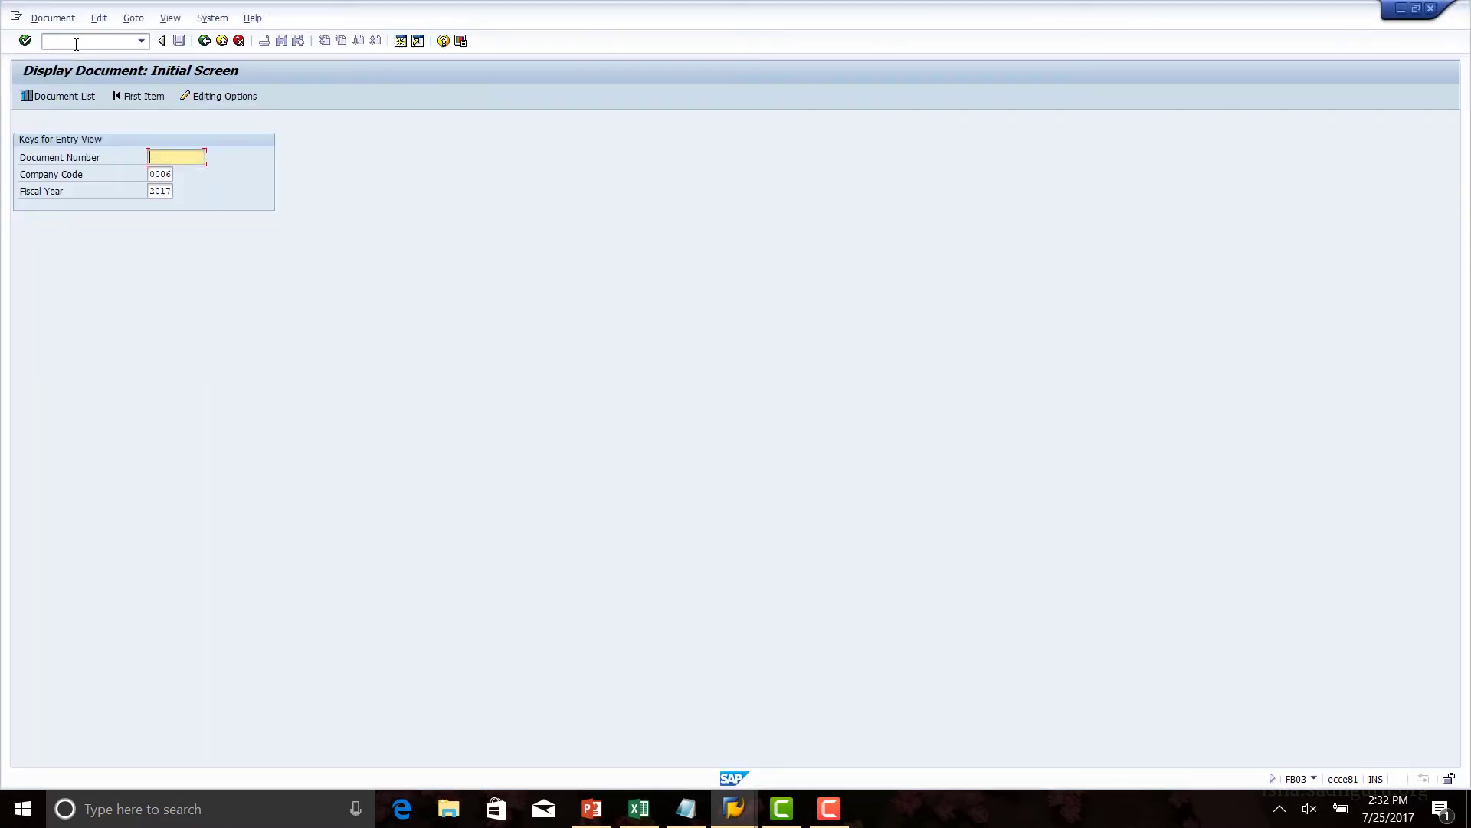
key(Return)
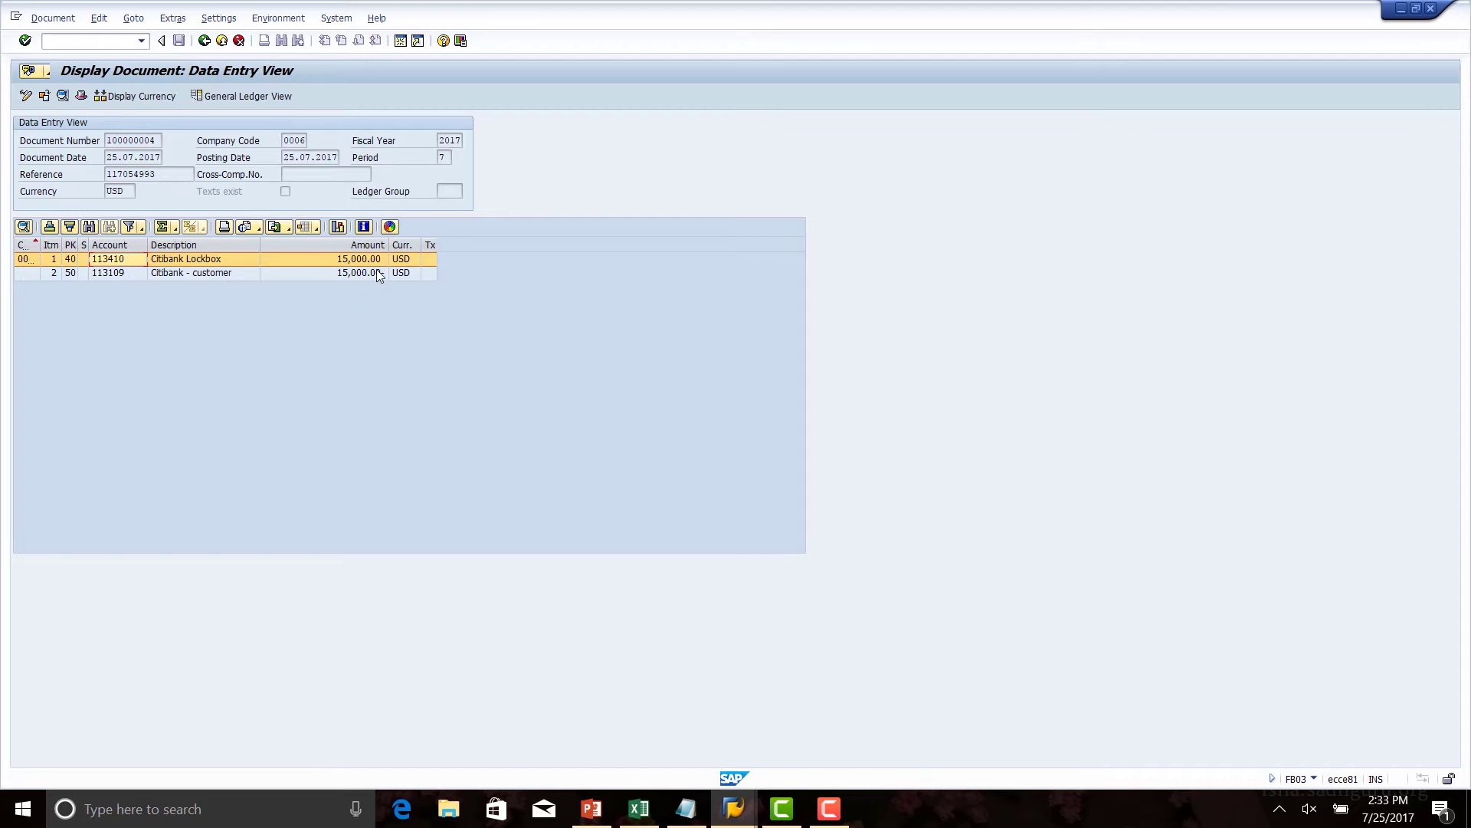
- Examine the Citibank - customer line item of the G/L document and return to the document display's initial screen
click(134, 277)
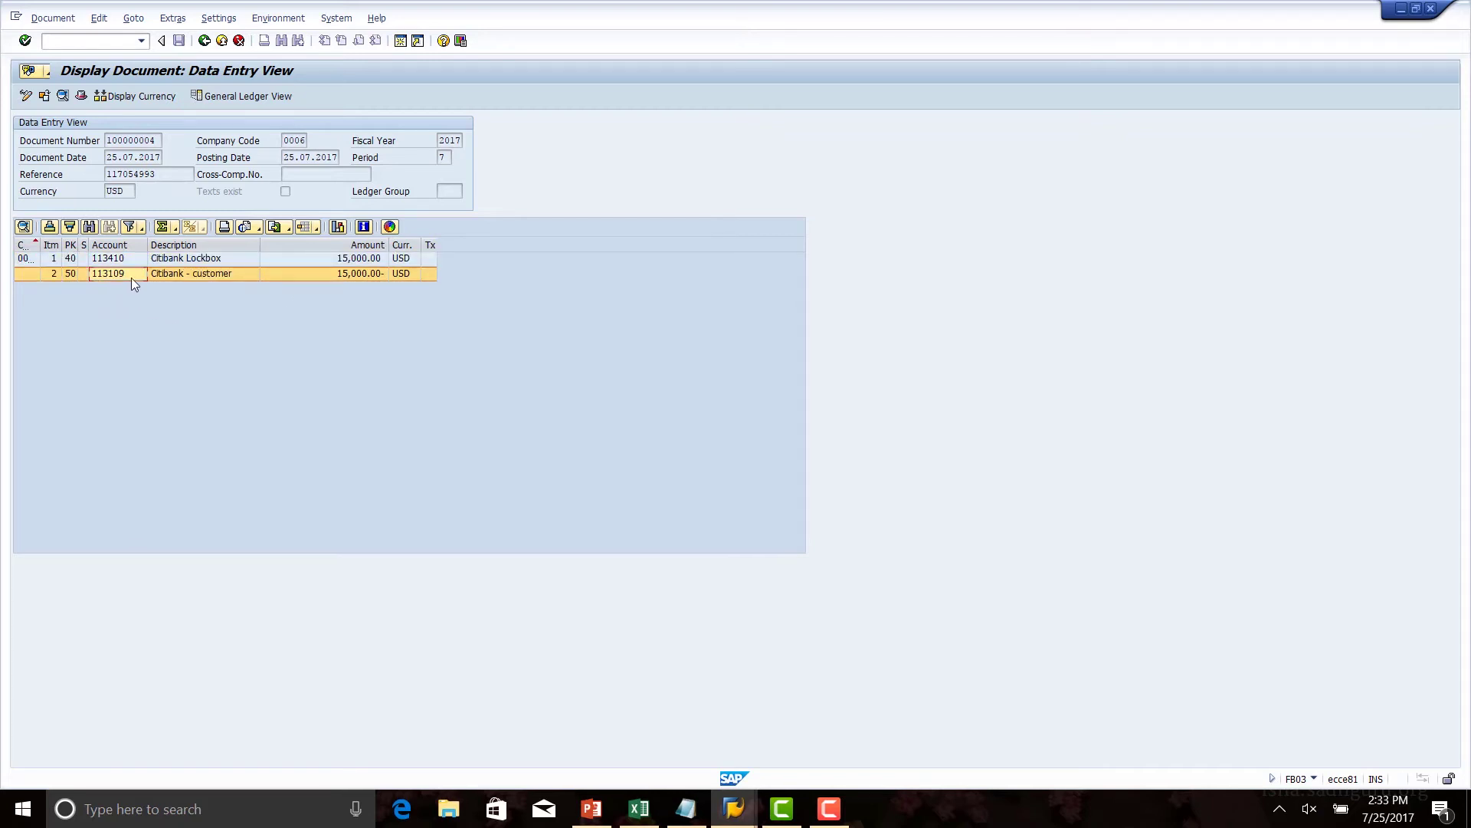
click(212, 275)
click(89, 41)
click(204, 40)
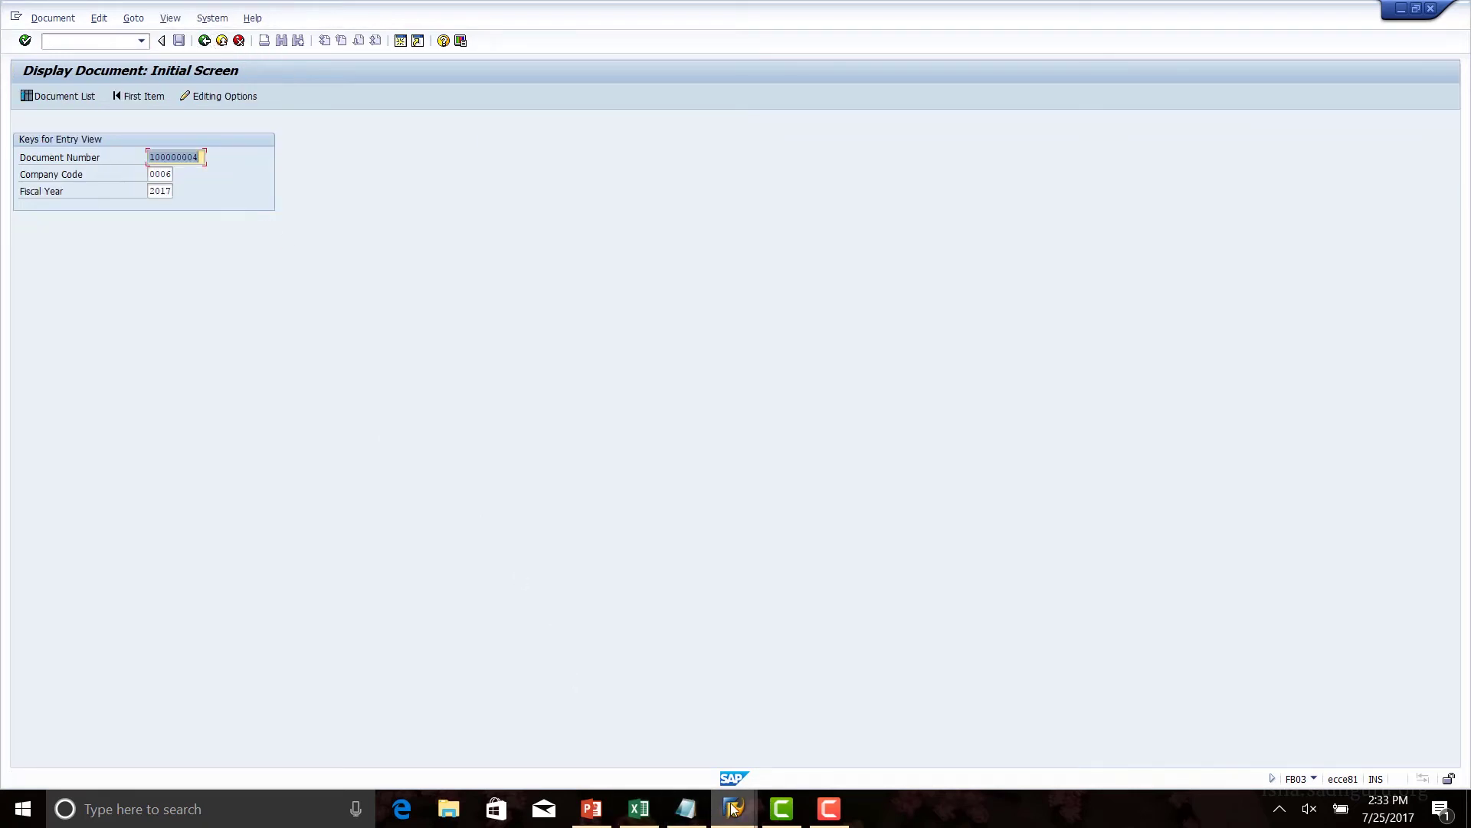
- Copy the AR document number from the posting log session and display that document in the FB03 session
mouse_move(734, 809)
click(679, 716)
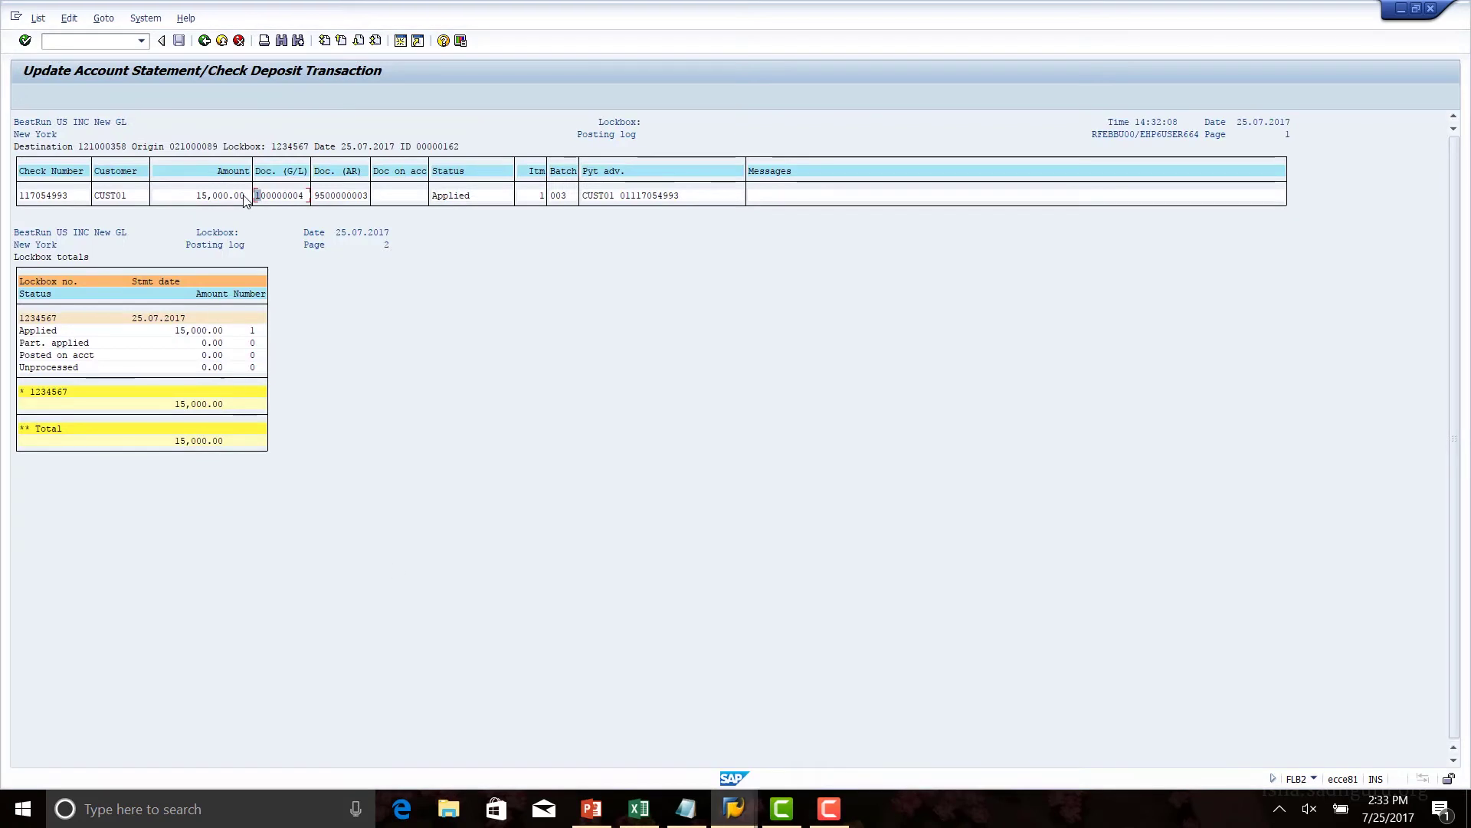
click(320, 198)
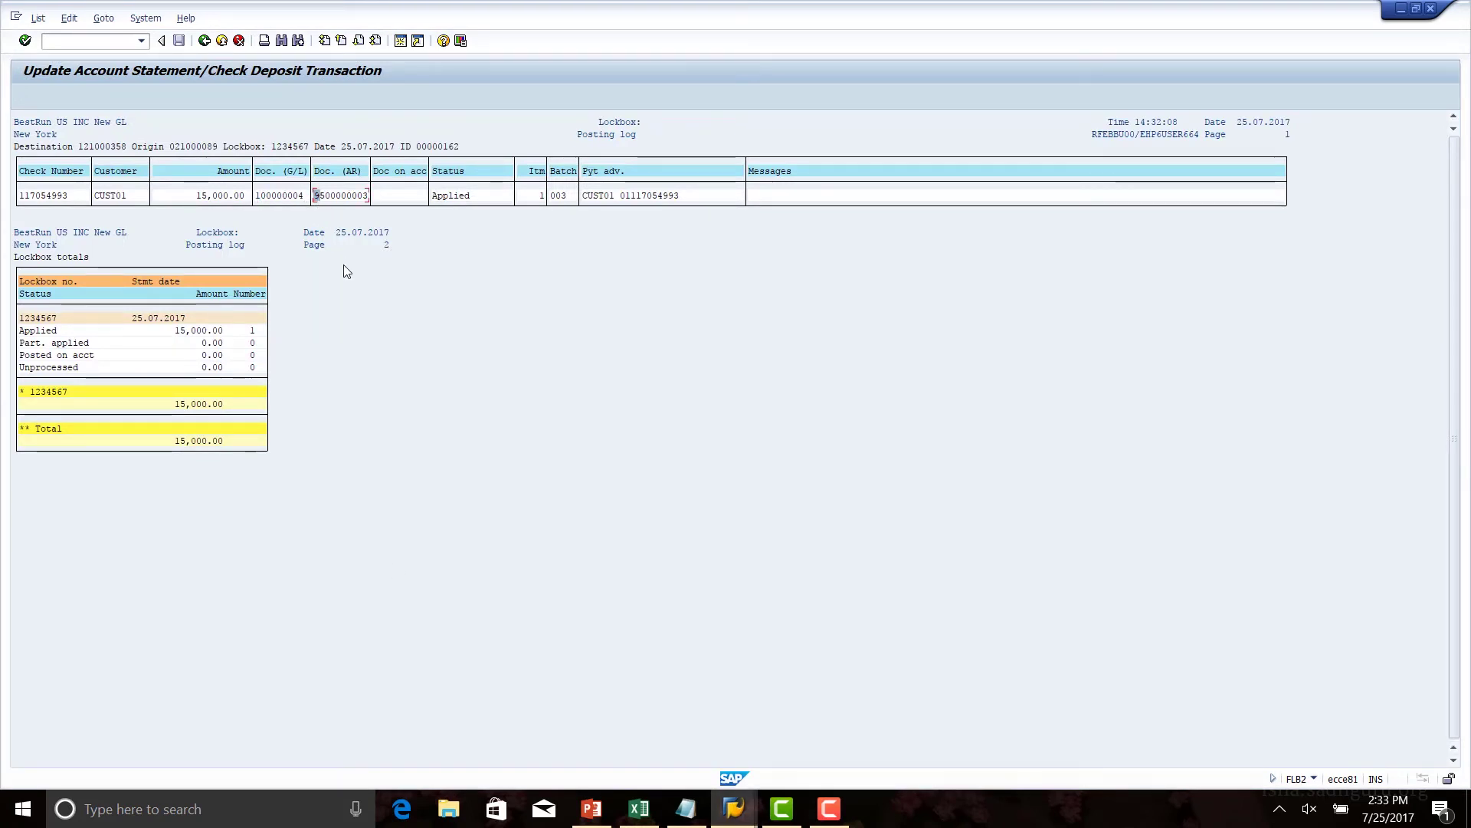
drag(315, 194, 370, 195)
key(ctrl+c)
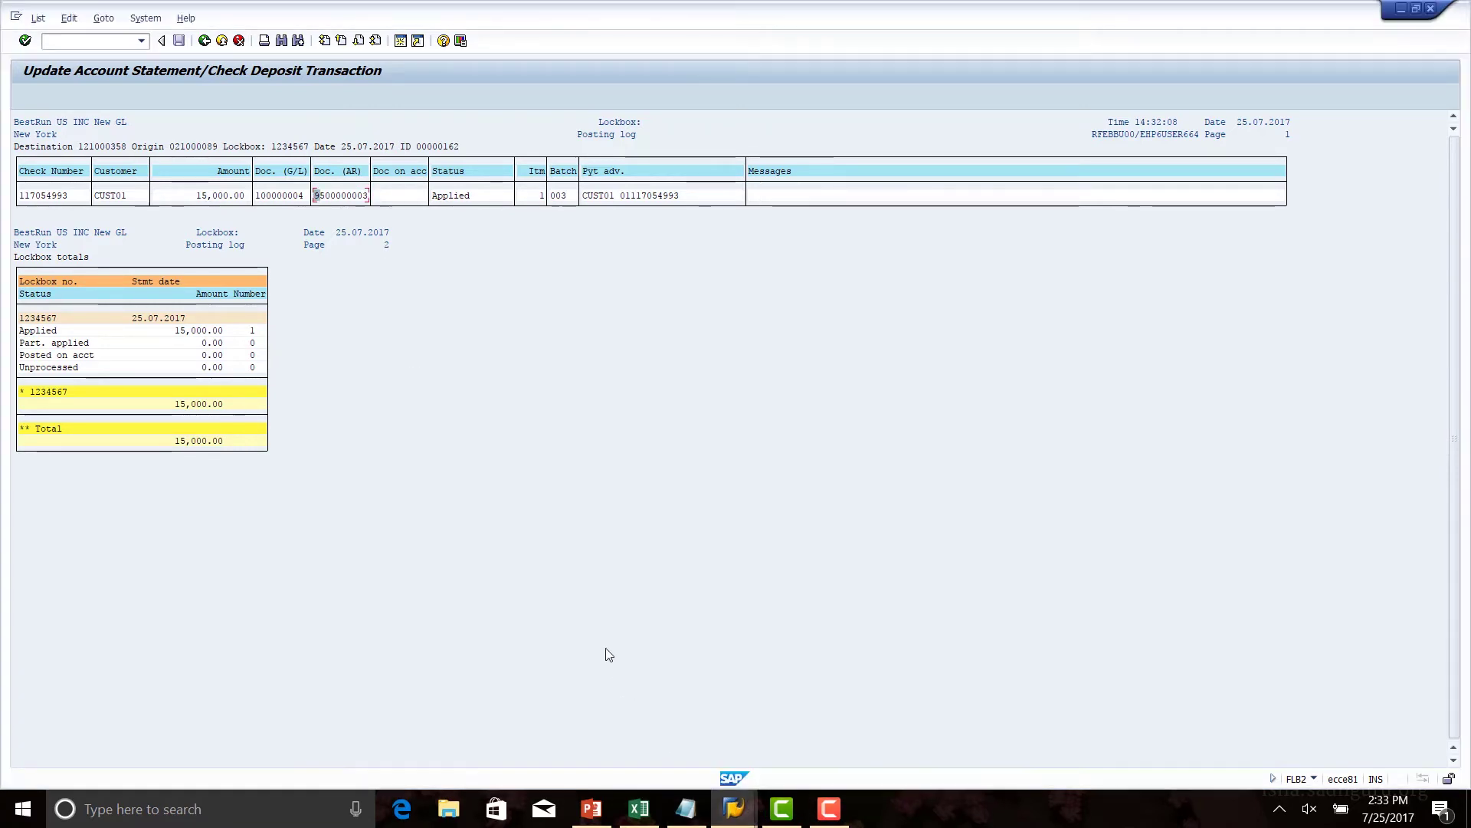
click(735, 807)
click(812, 759)
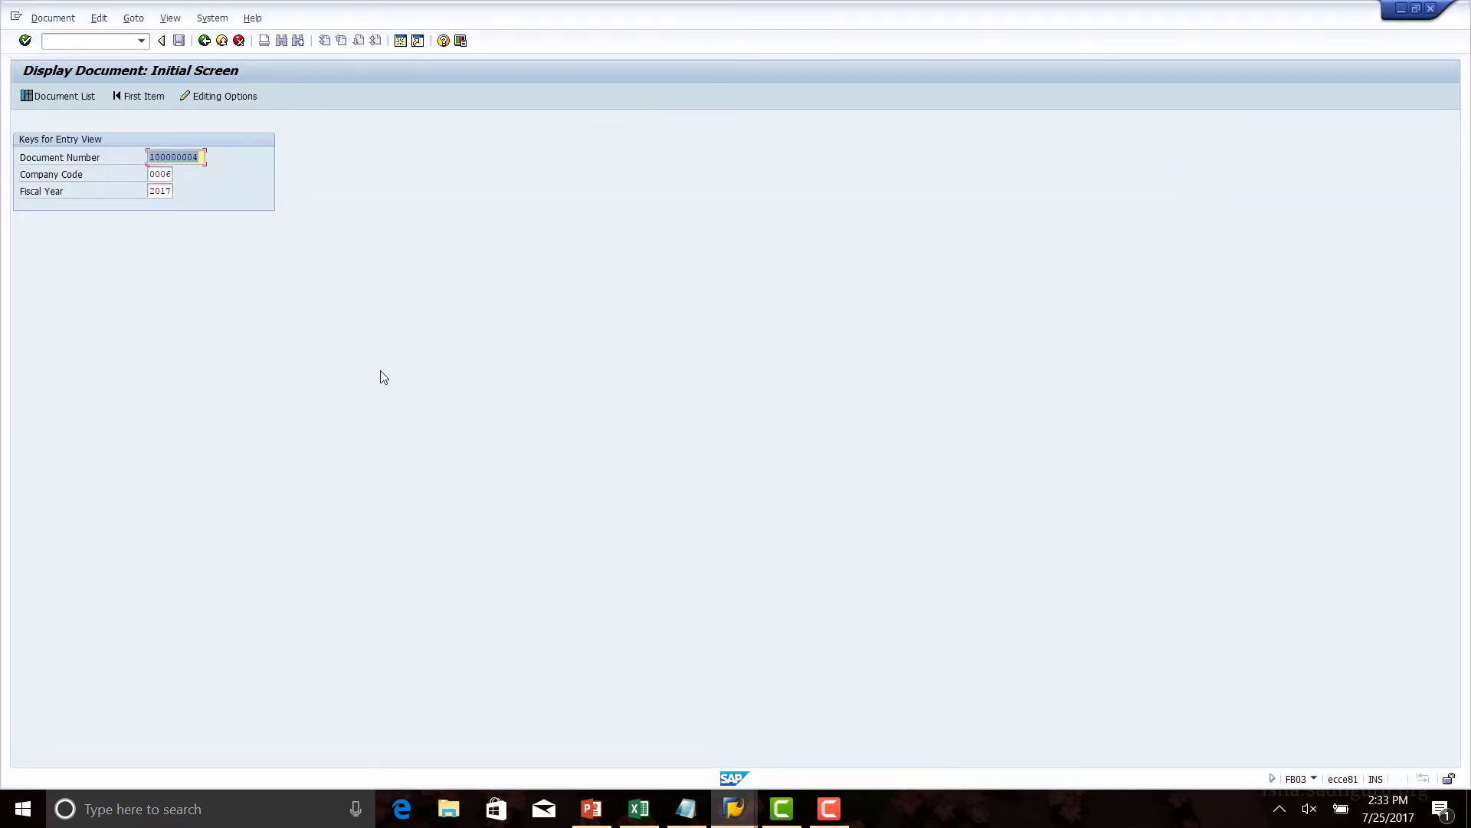
key(Delete)
key(ctrl+v)
key(Return)
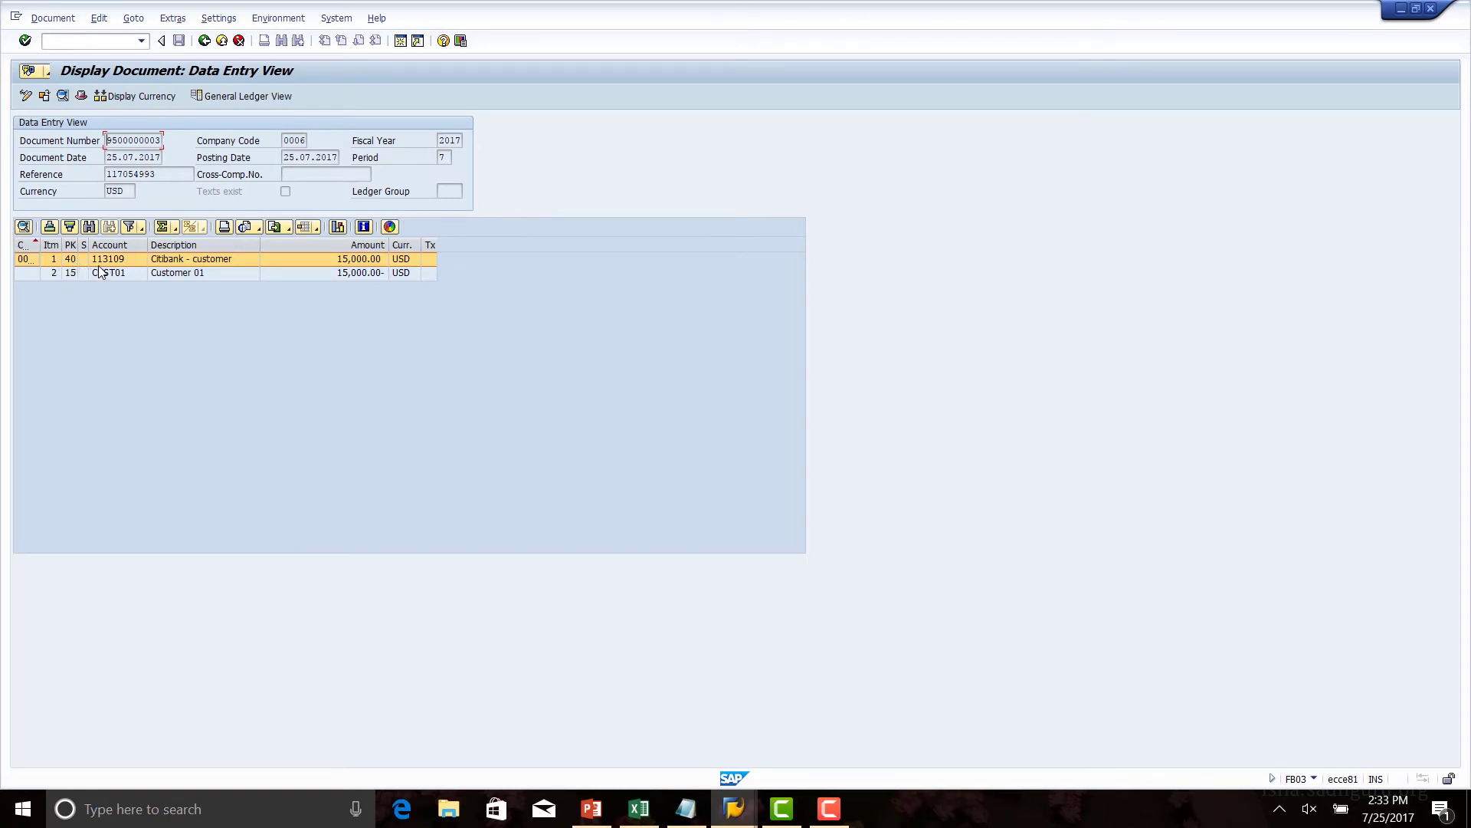
- Open the customer line item to check its clearing details, return to the data entry view and check the reference
click(121, 274)
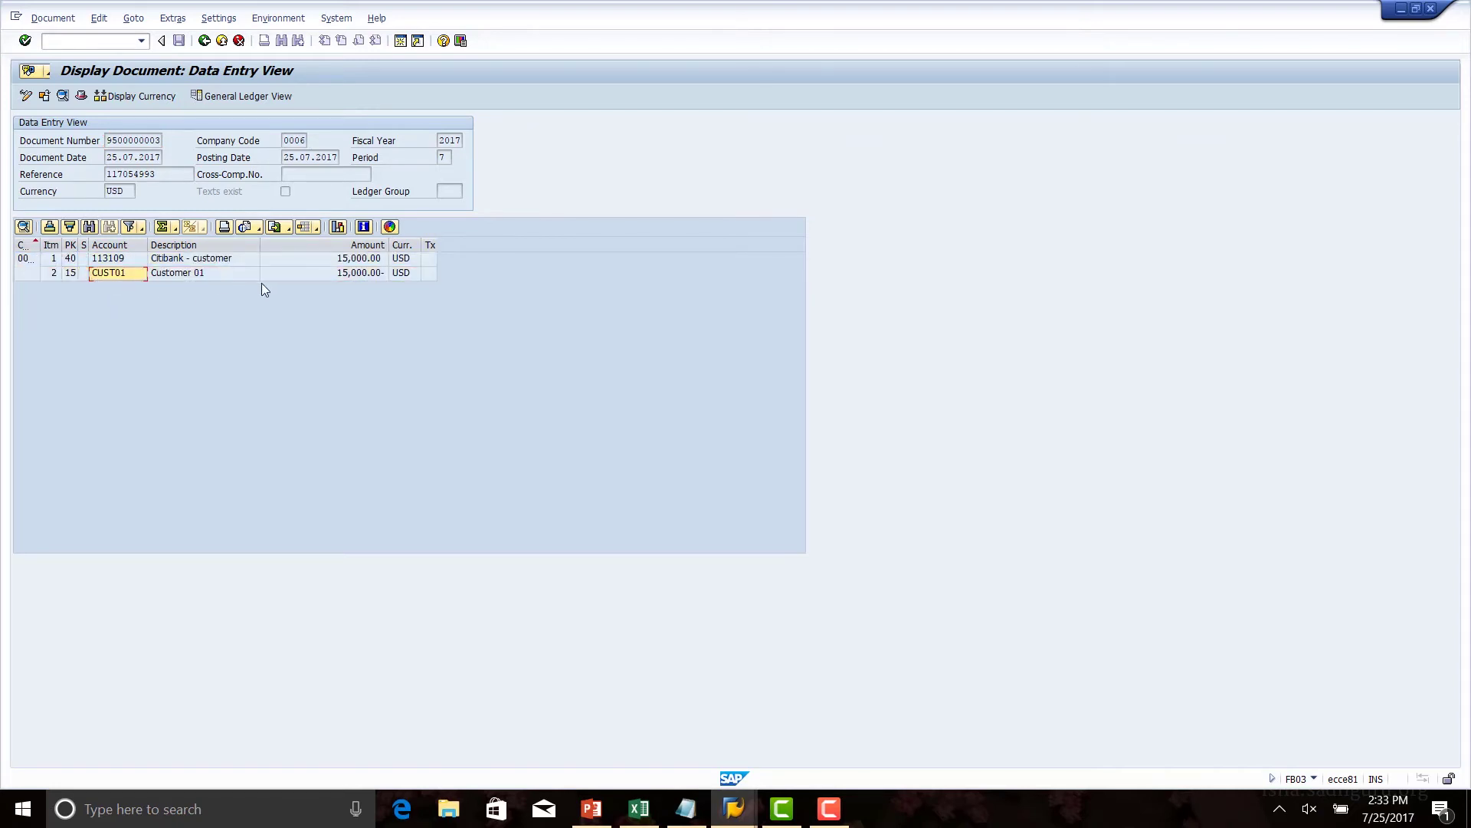
double_click(215, 273)
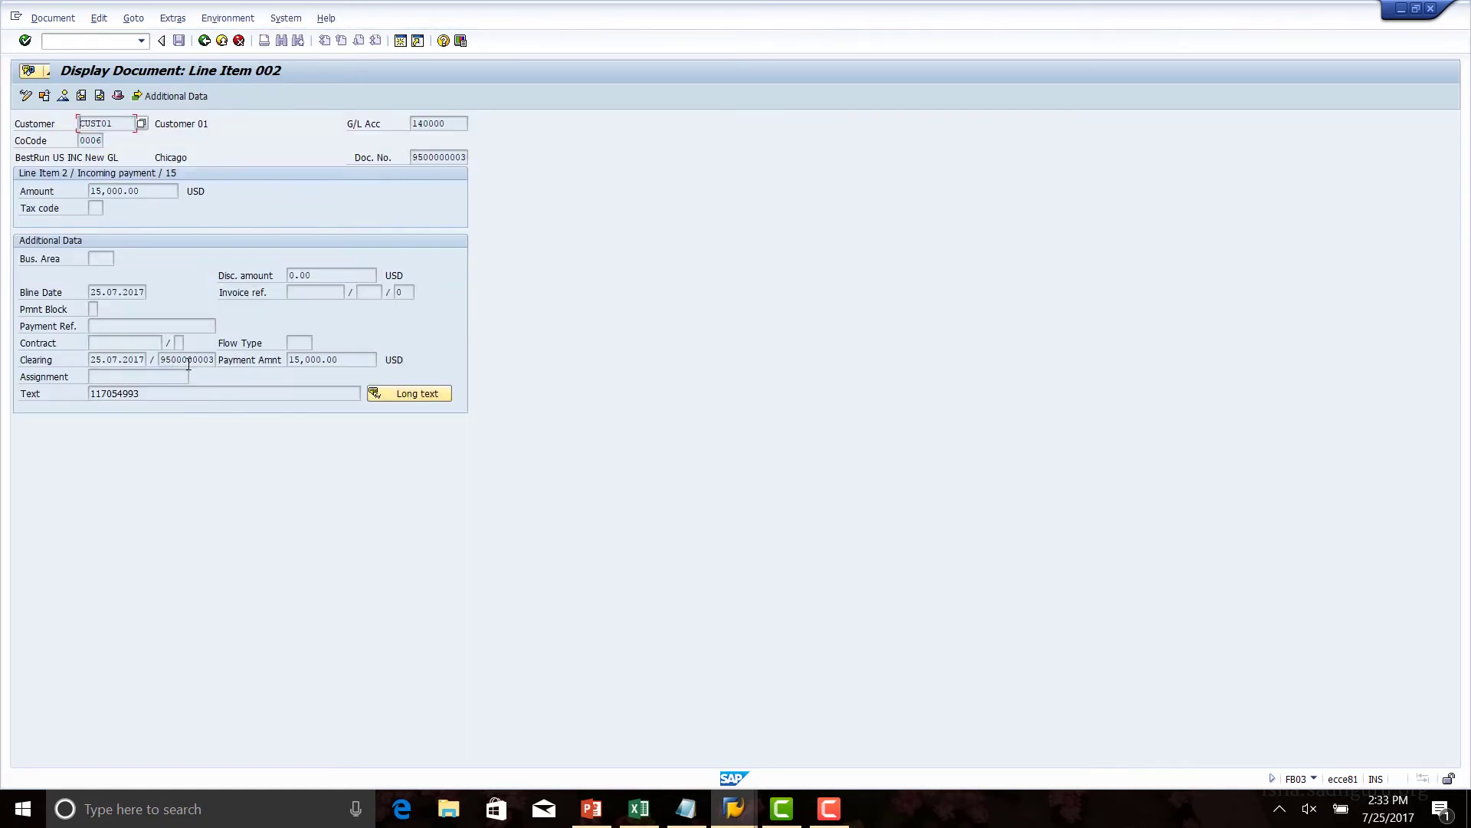
click(203, 40)
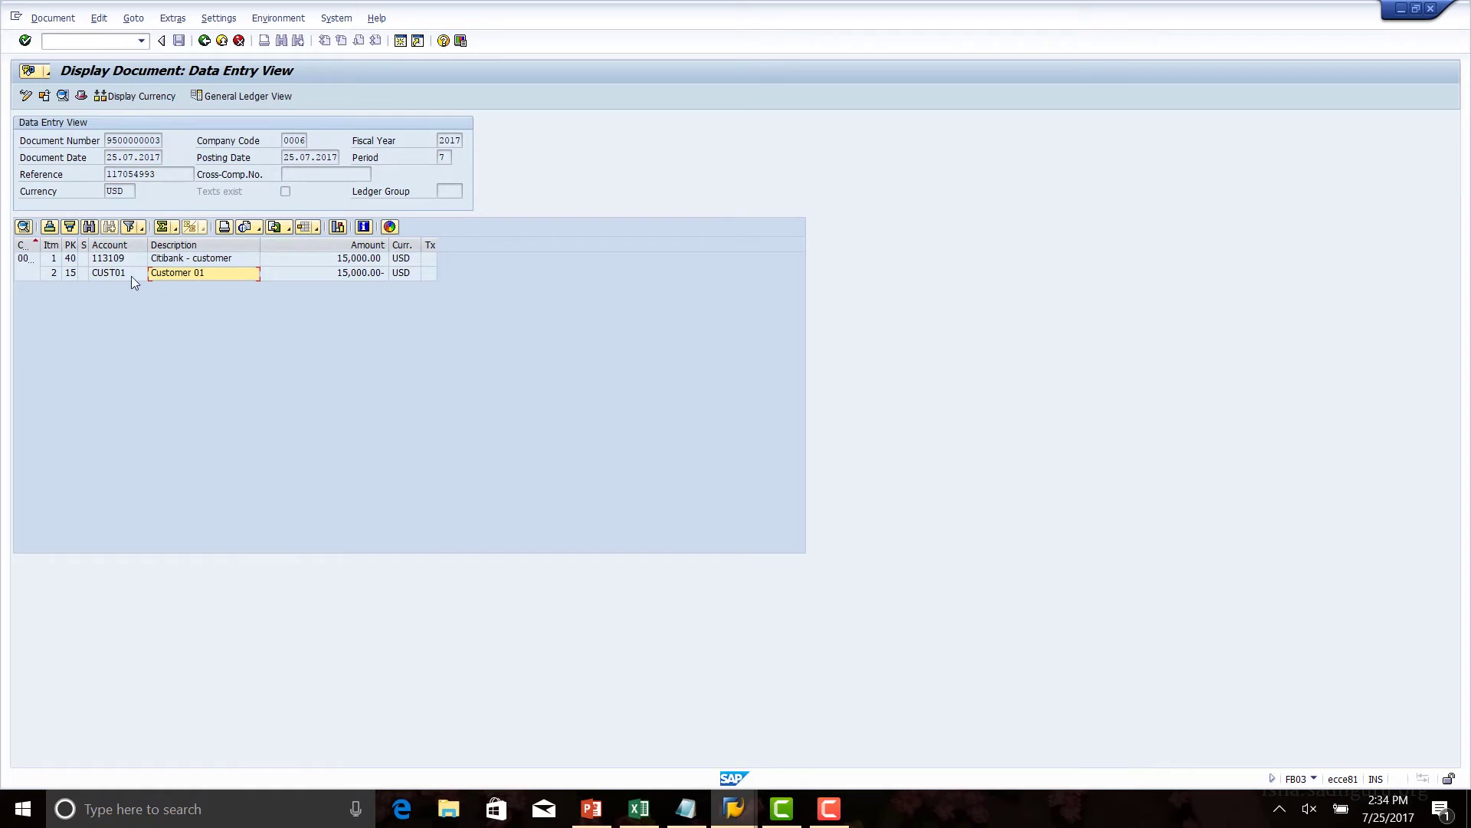
click(157, 174)
- Revisit the lockbox posting log, and switch to the OM_Lockbox_UDEMY.pptx presentation in PowerPoint to review the lockbox table names
mouse_move(711, 796)
click(694, 716)
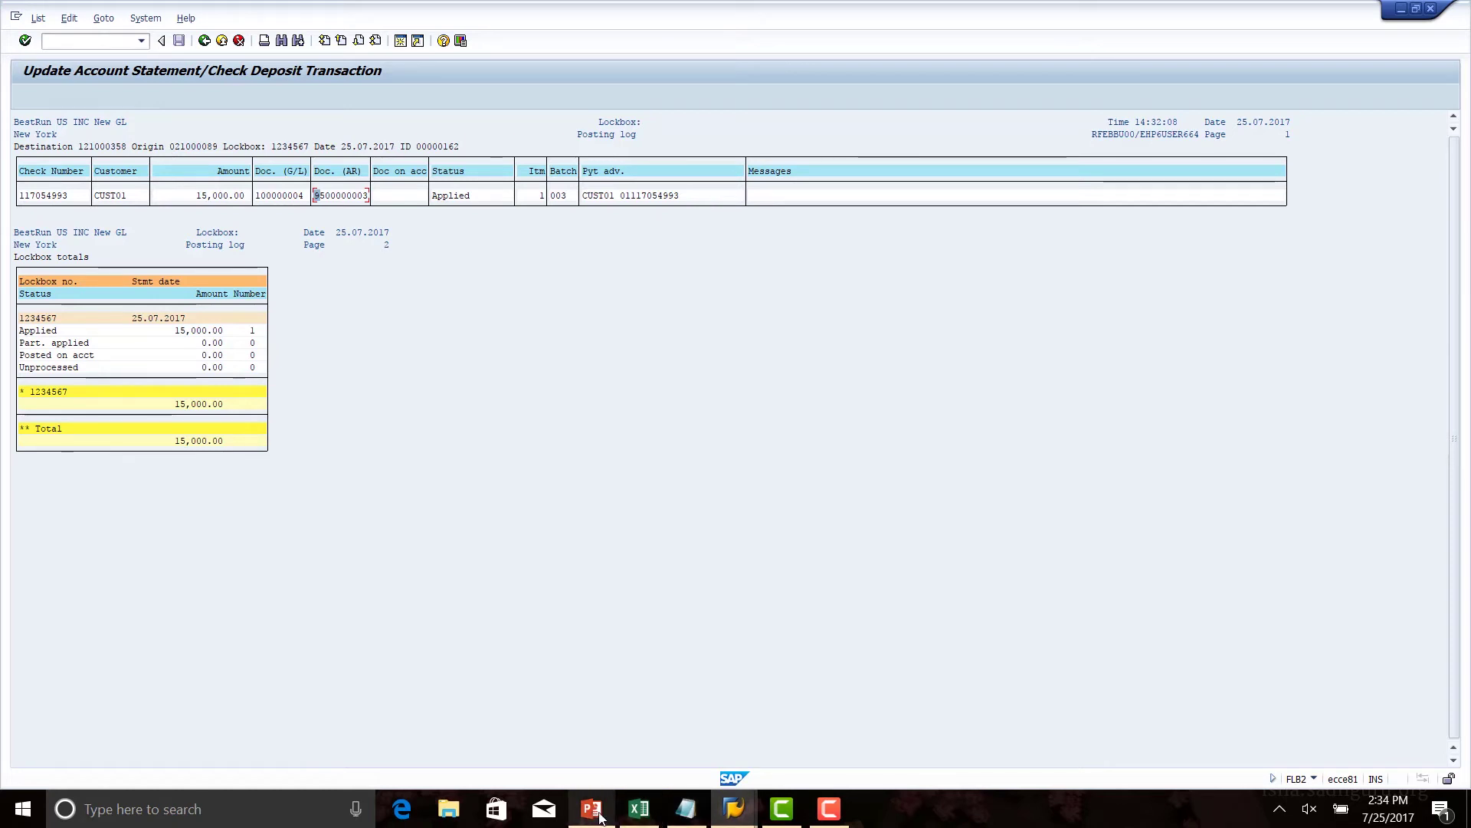
mouse_move(594, 812)
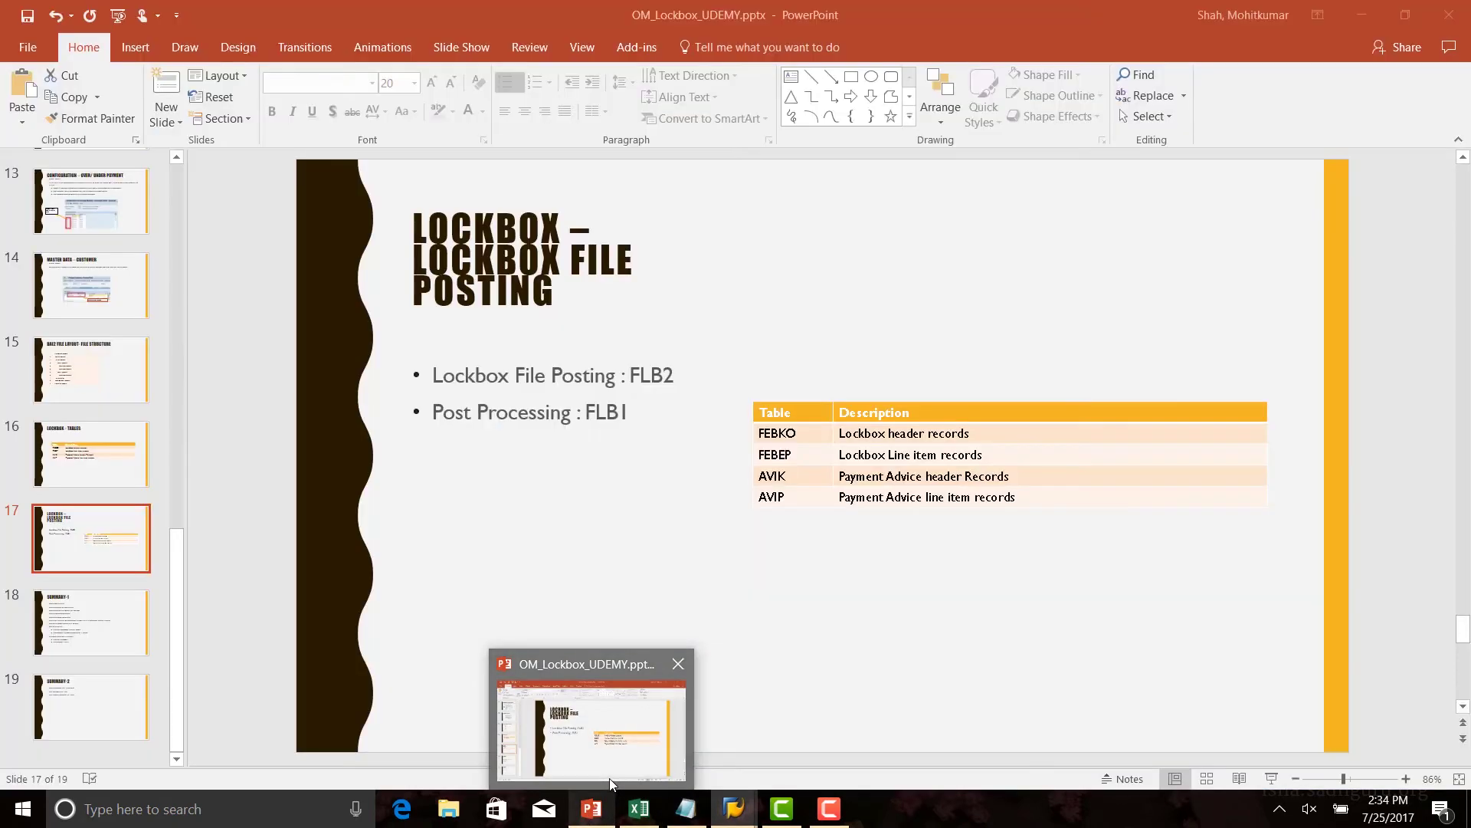
click(609, 779)
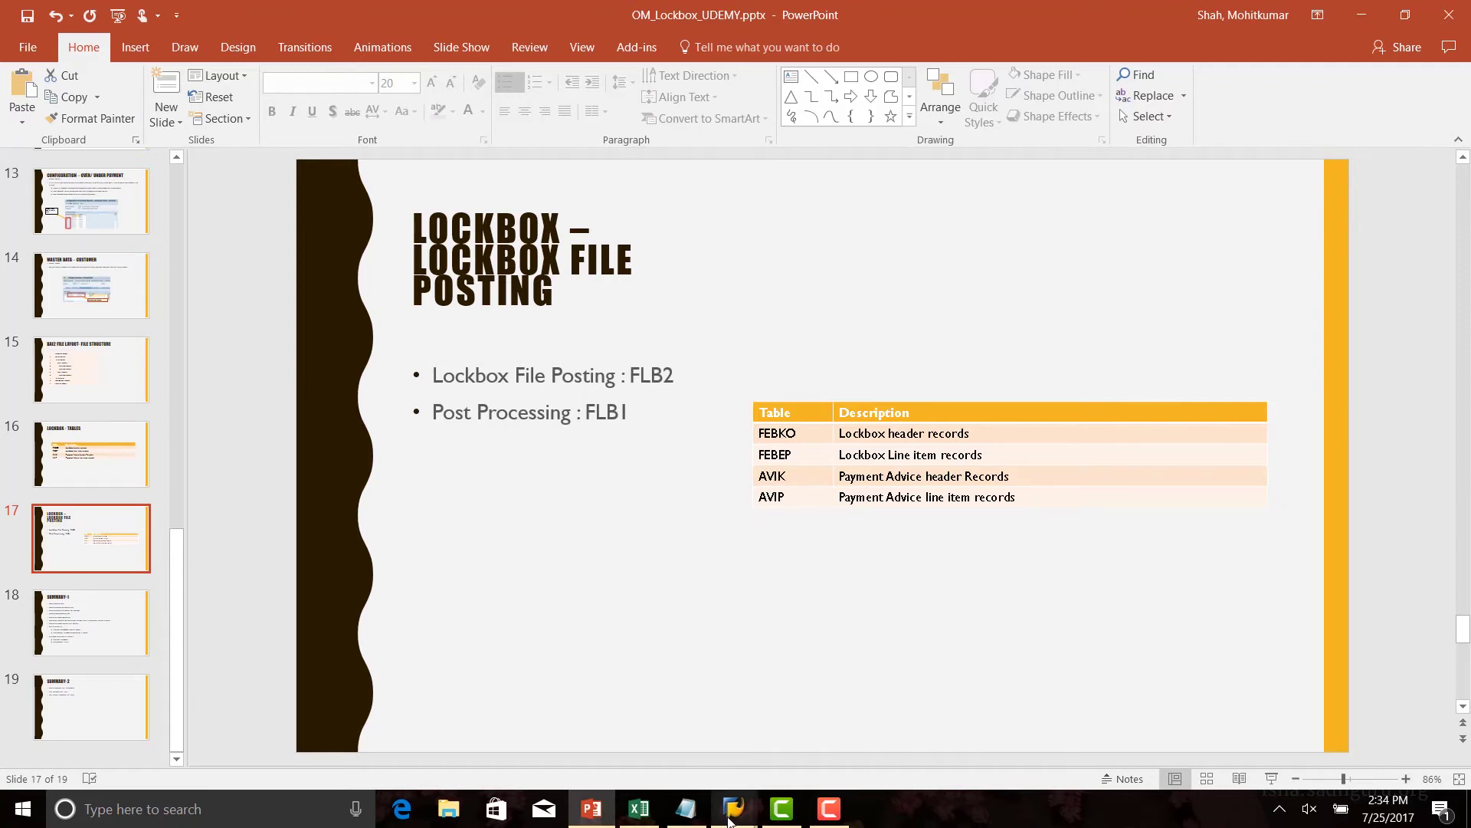
- Switch back to the SAP document display session and open the table display transaction SE16N in a new session
mouse_move(734, 812)
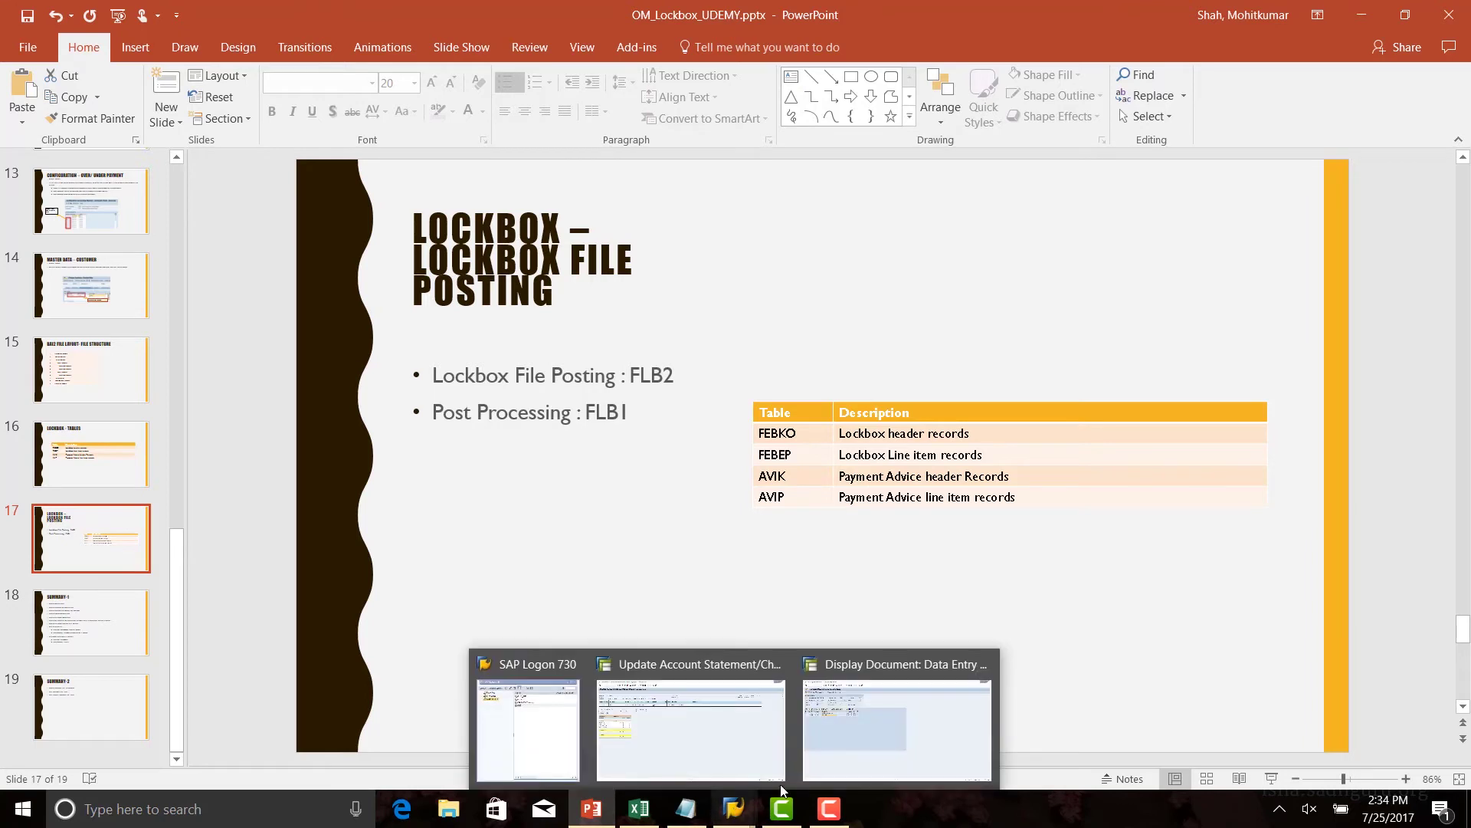
click(857, 748)
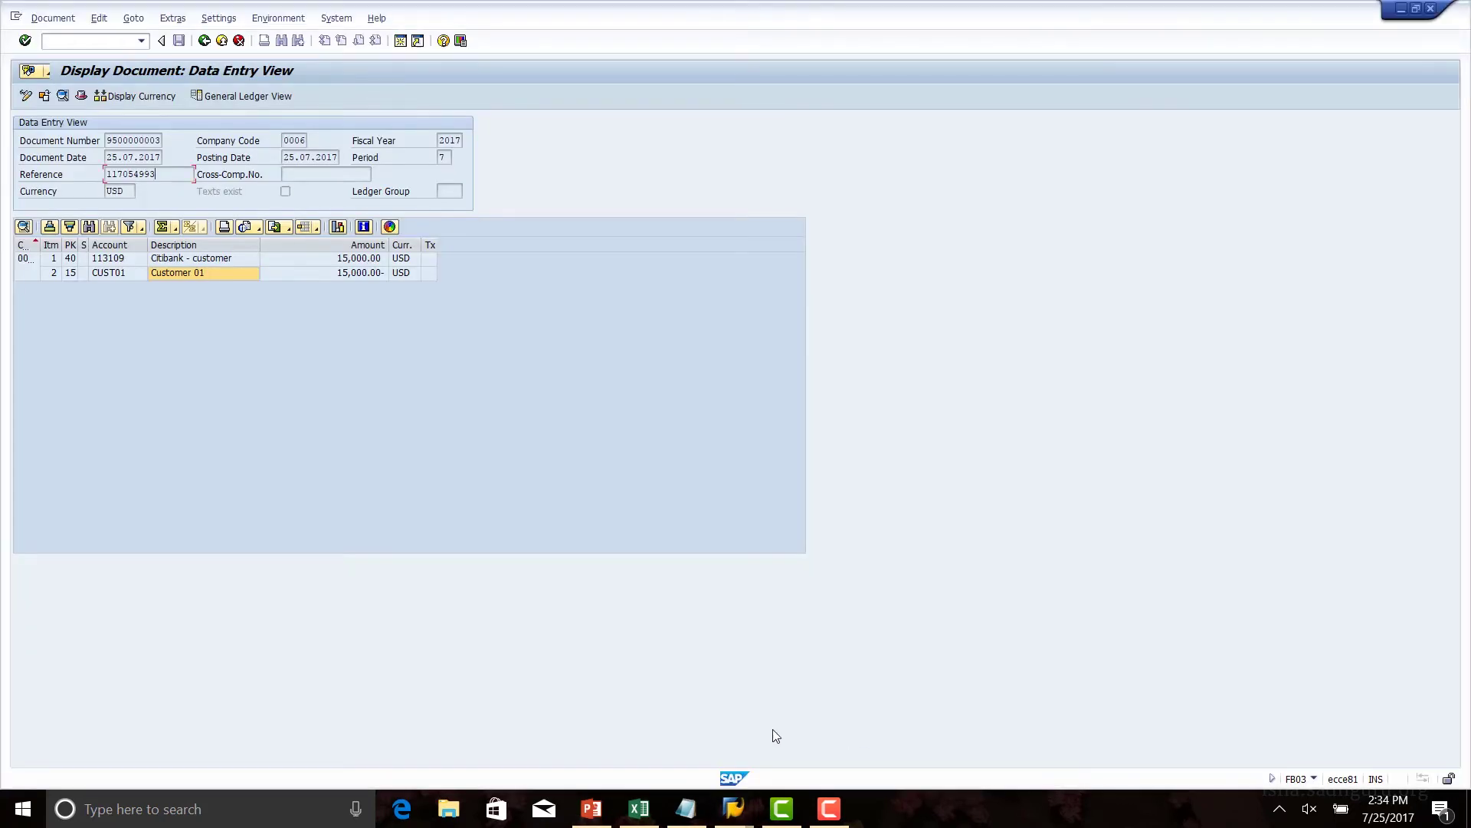
click(107, 42)
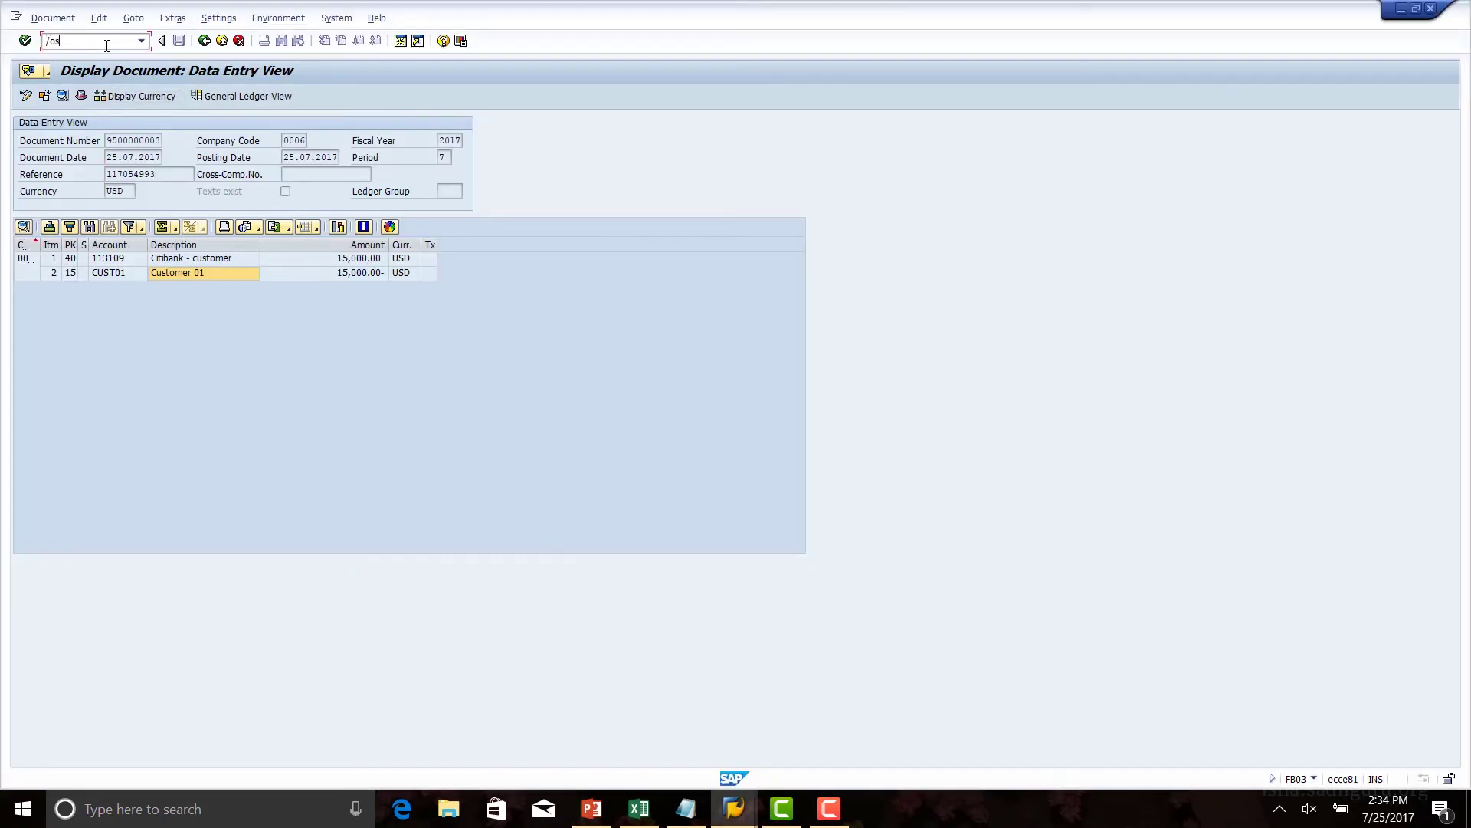
key(Return)
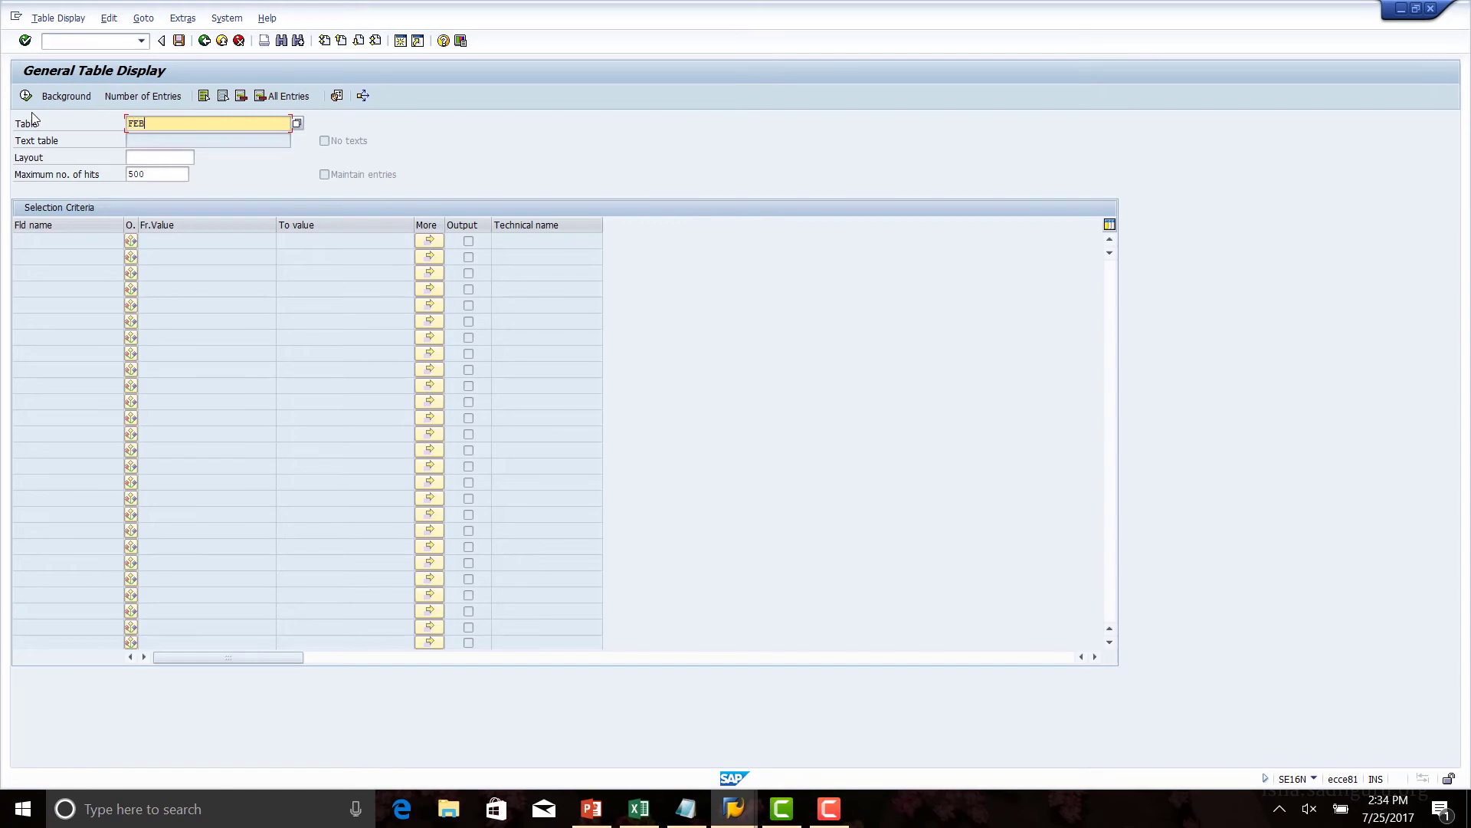
- Load the fields of table FEBKO and restrict the Application criterion to 0003 (Lockbox)
text(O)
key(Return)
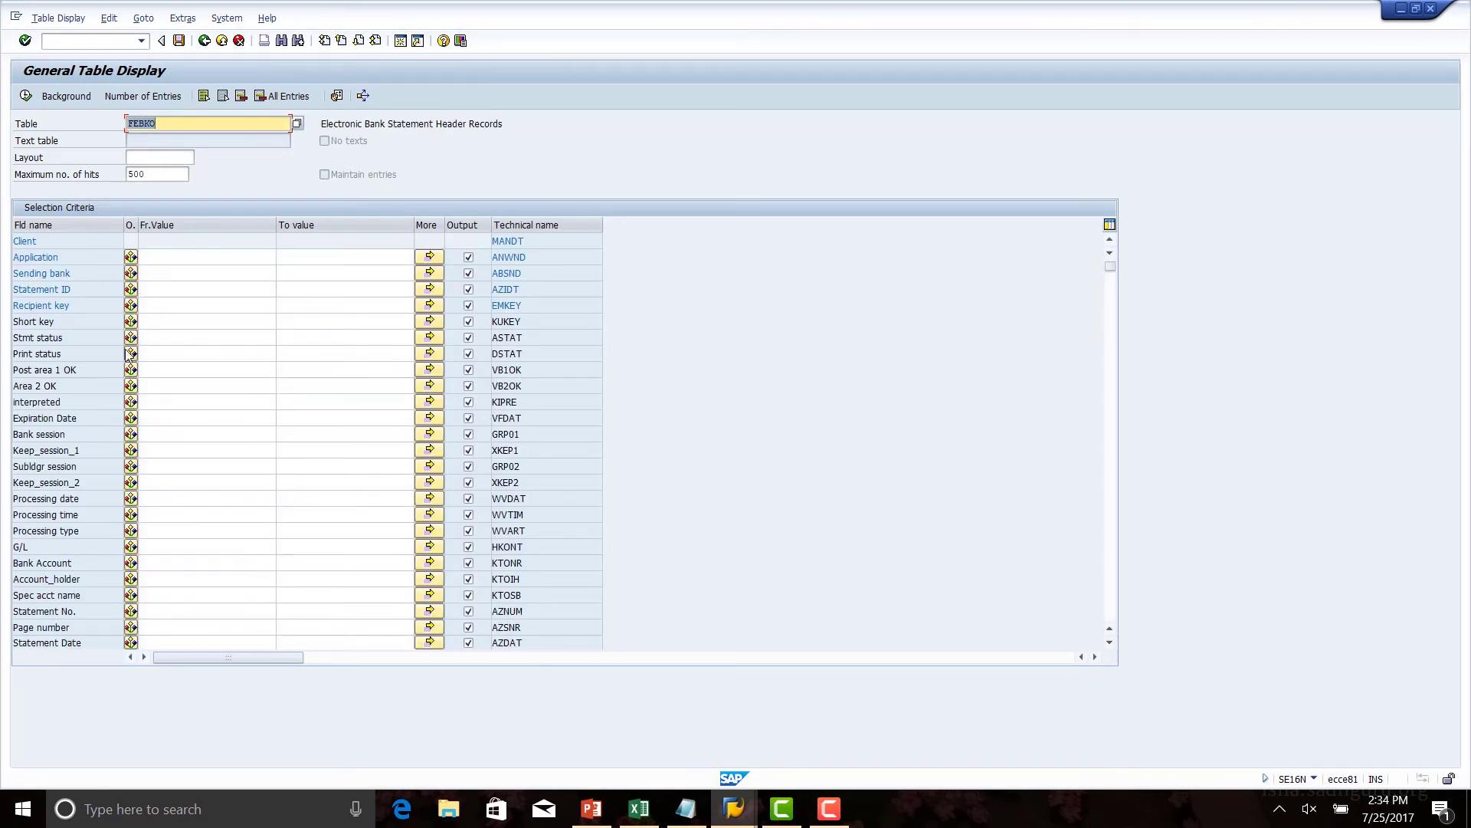
click(168, 273)
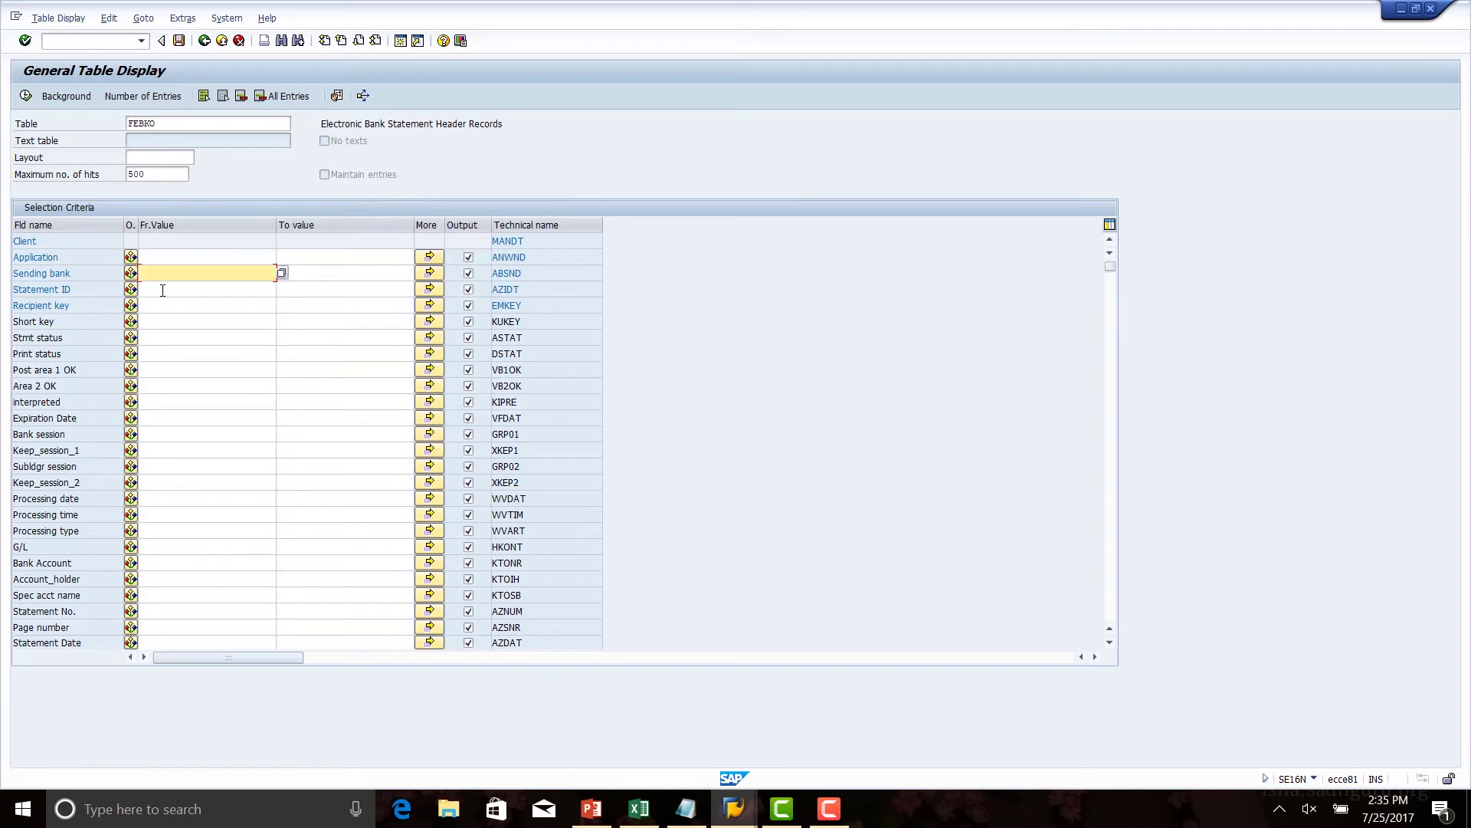
click(159, 289)
click(157, 307)
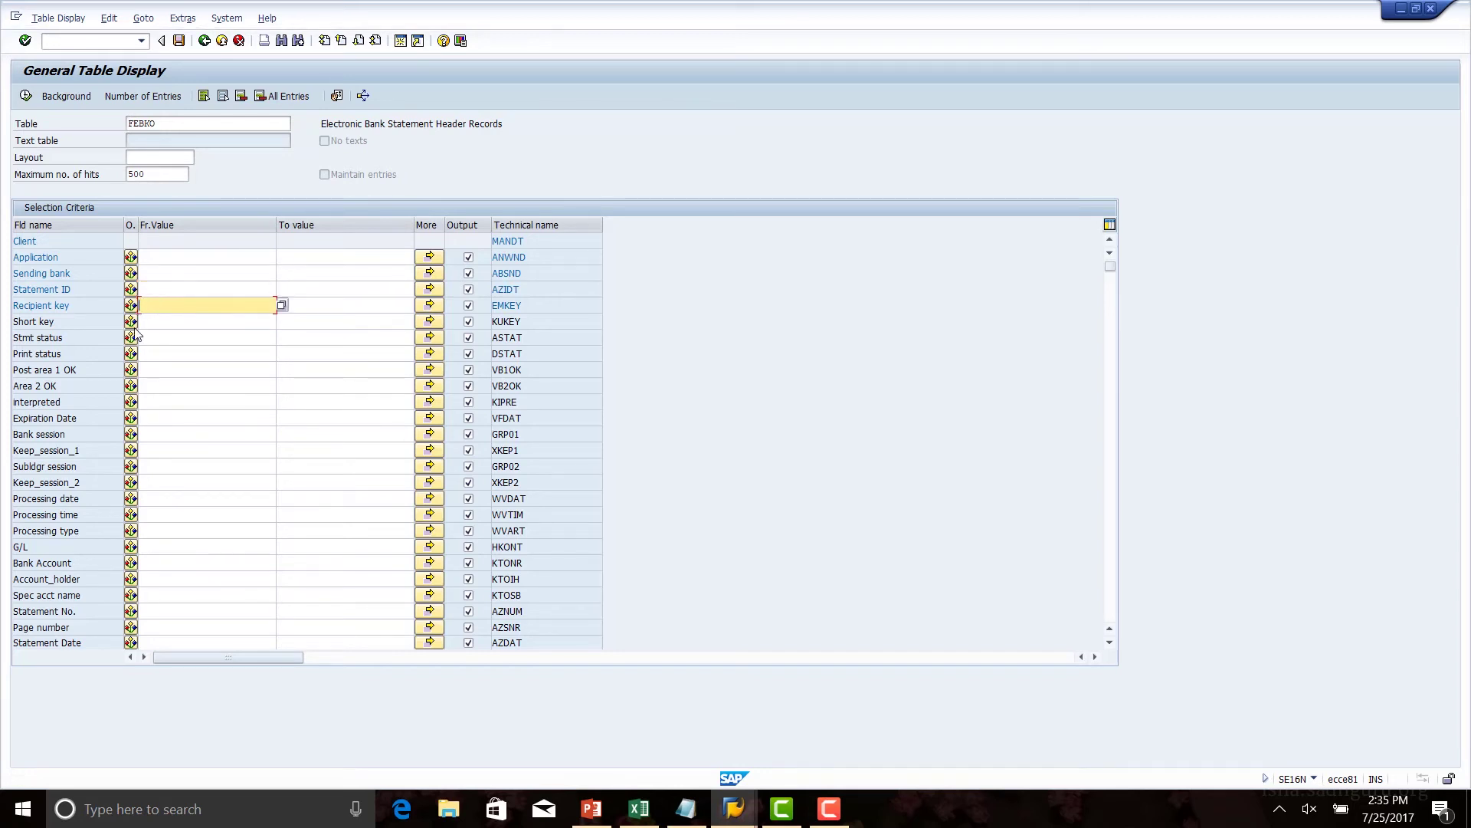
click(163, 257)
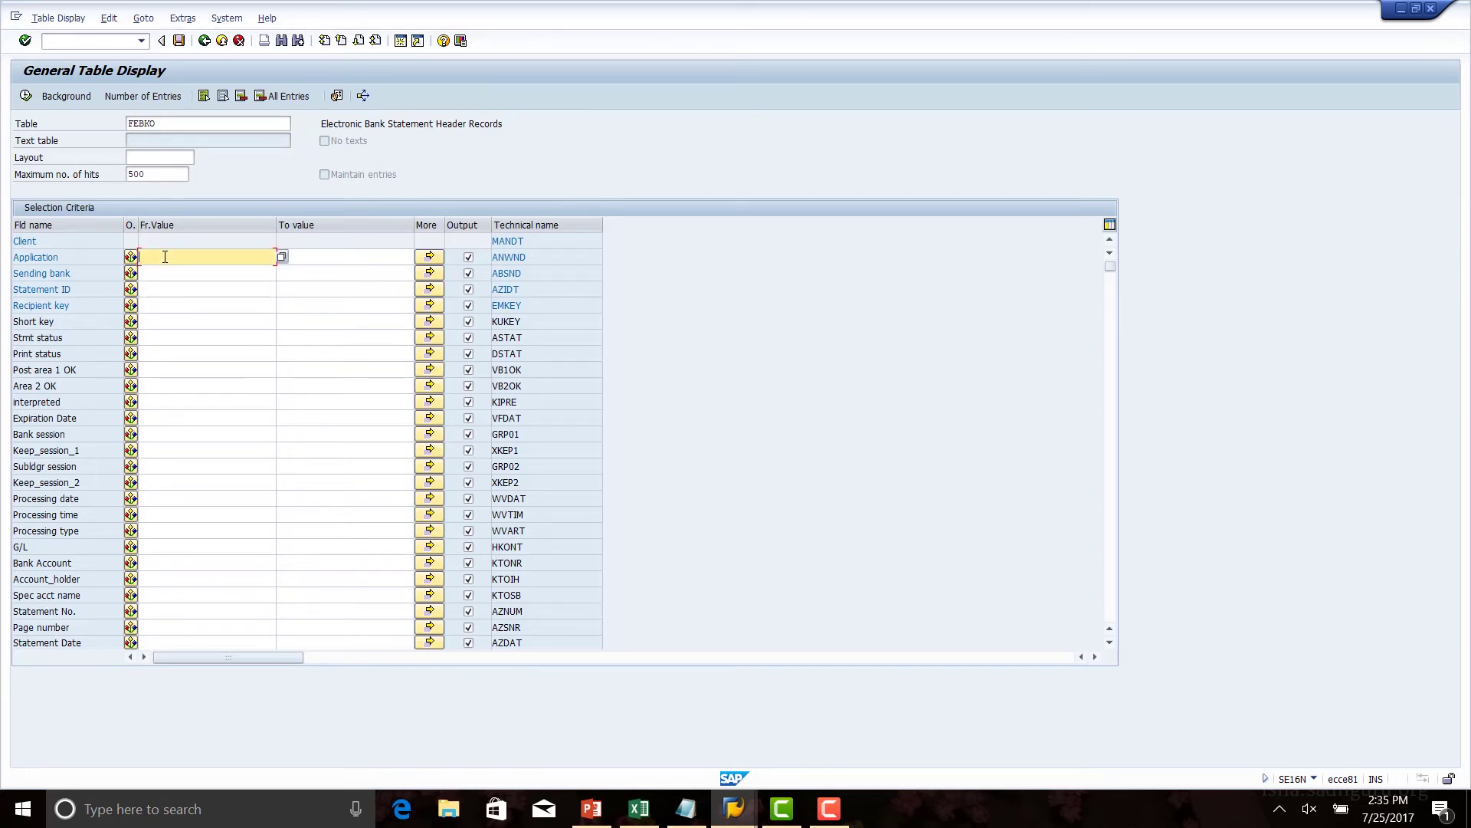
key(F4)
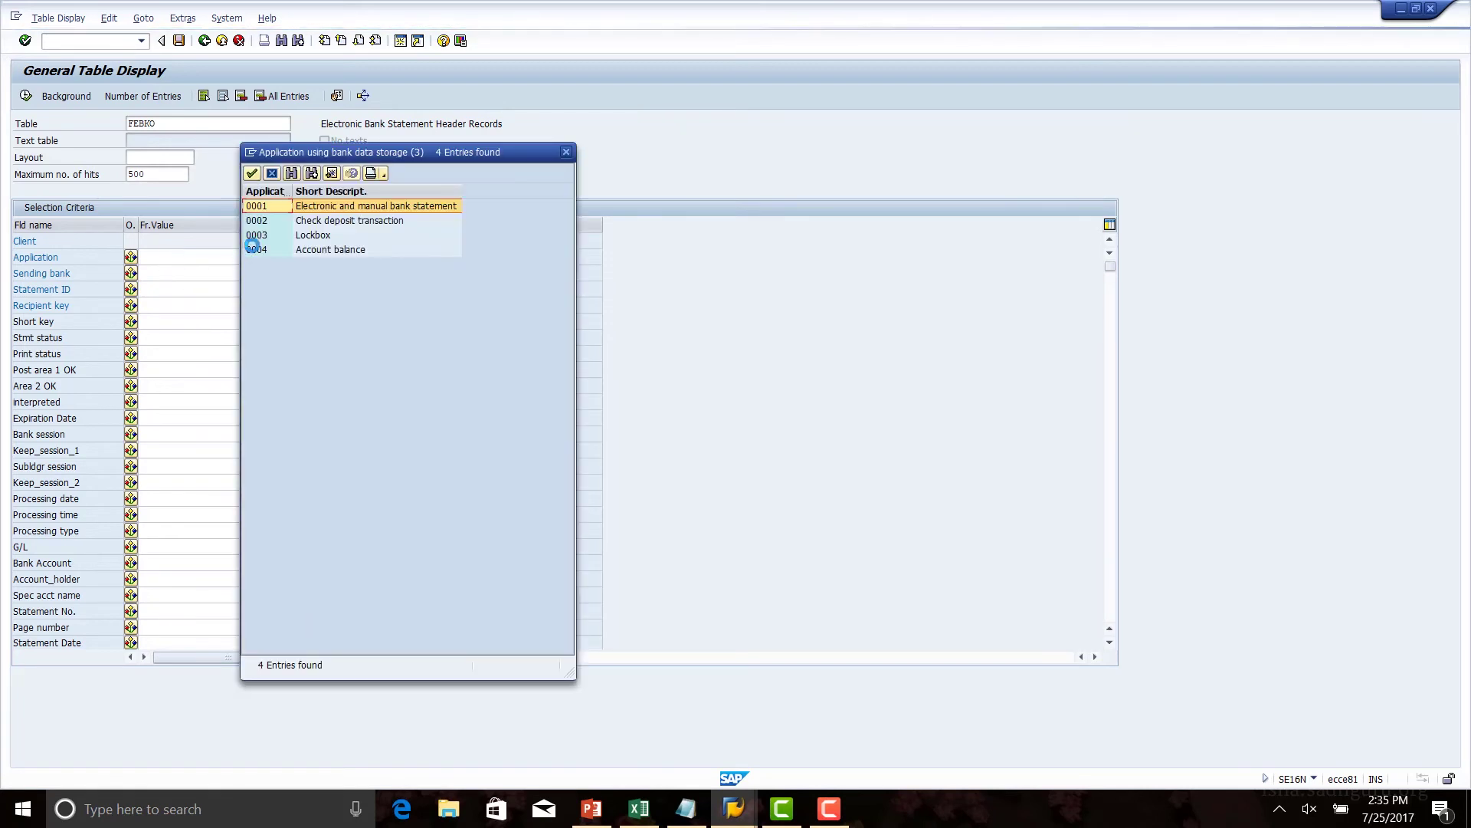
double_click(306, 235)
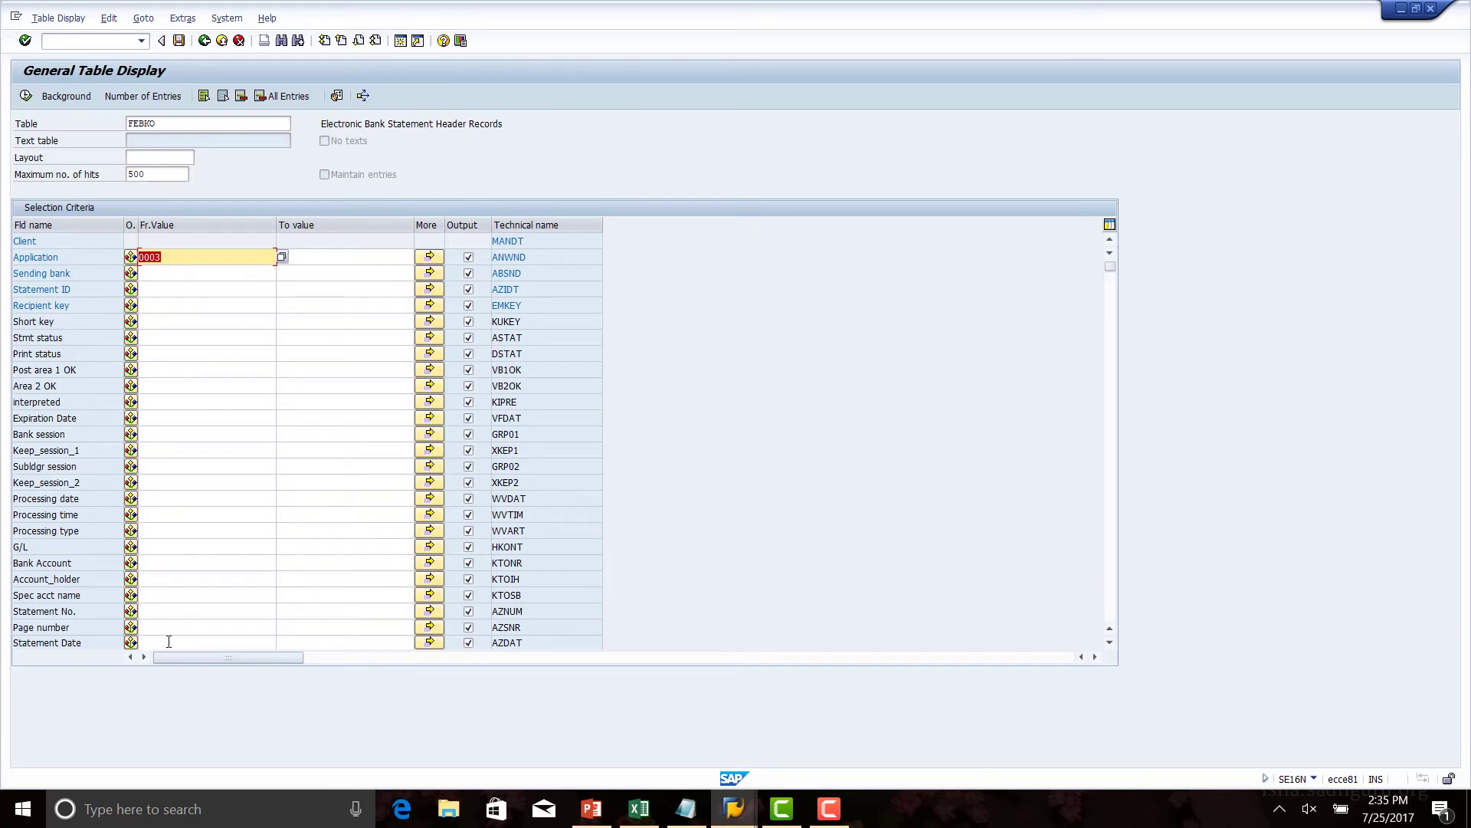
- Check the Detail_Header_Record-FLB05 sheet of OM_LockBox_File_Structure.xlsx in Excel for the bank details, and switch back to the SAP table display session
click(169, 641)
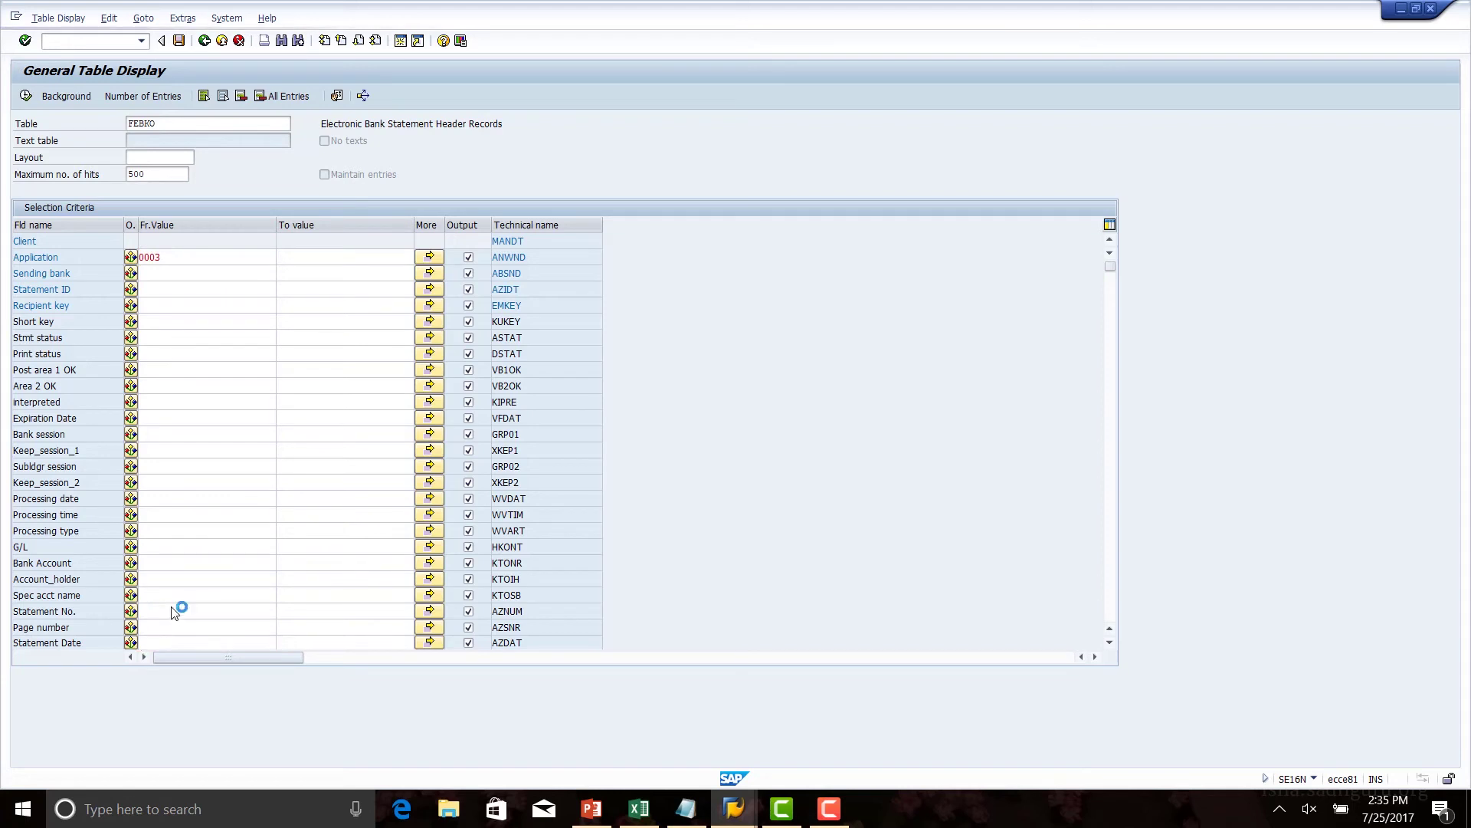
scroll(174, 500, down, 1)
scroll(165, 414, up, 1)
click(167, 274)
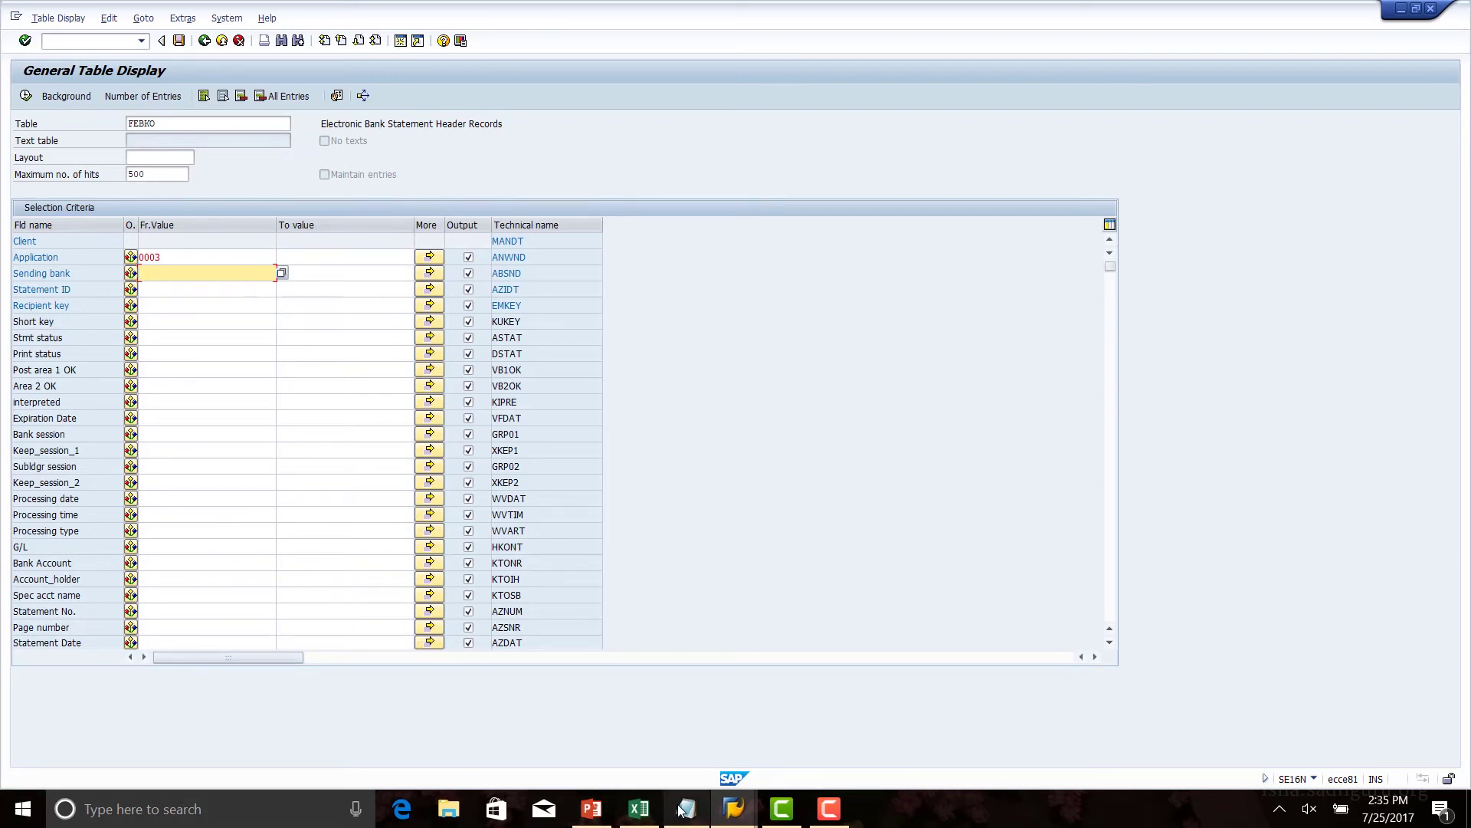
click(639, 808)
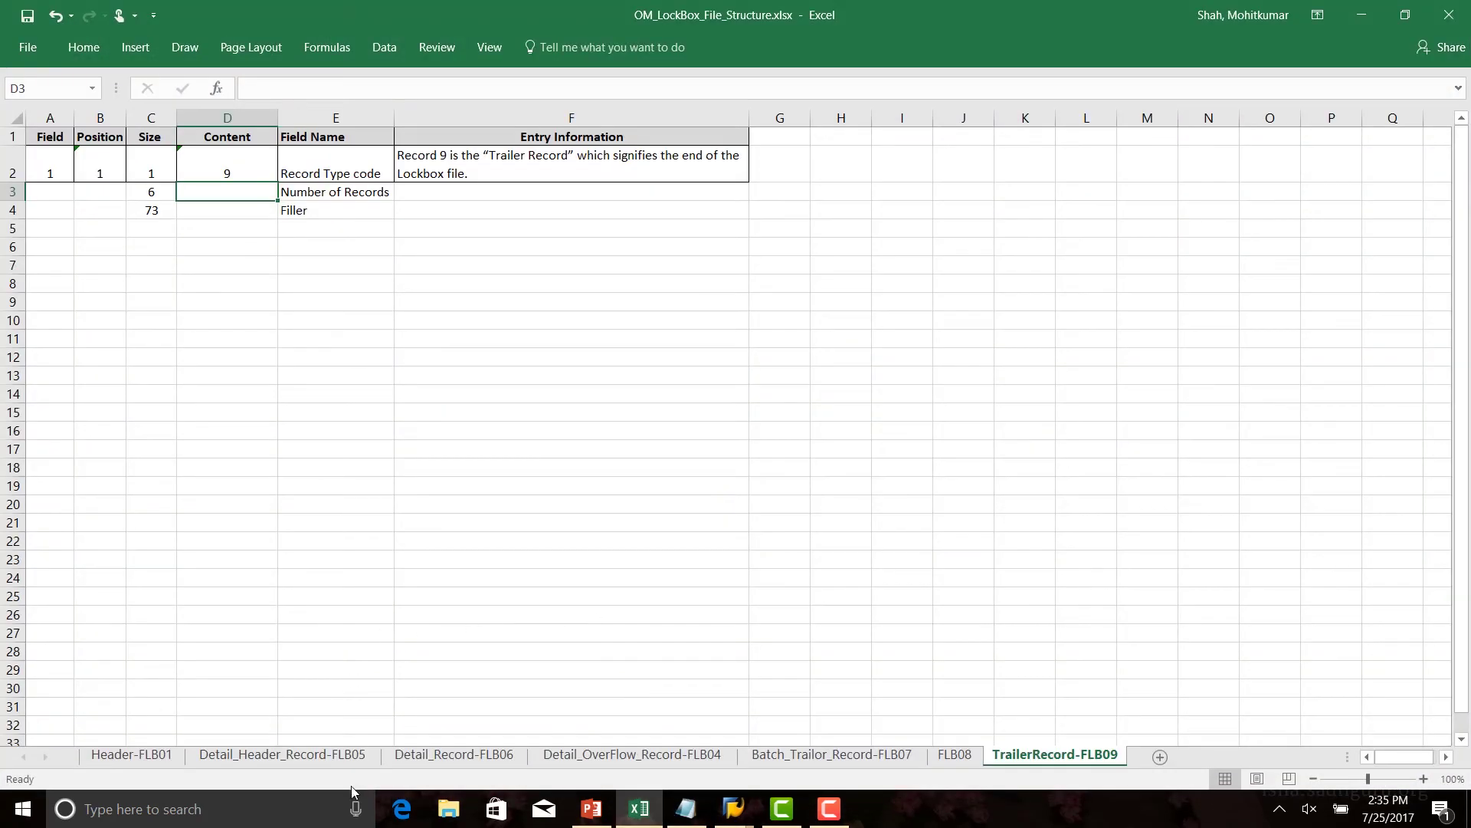
click(268, 755)
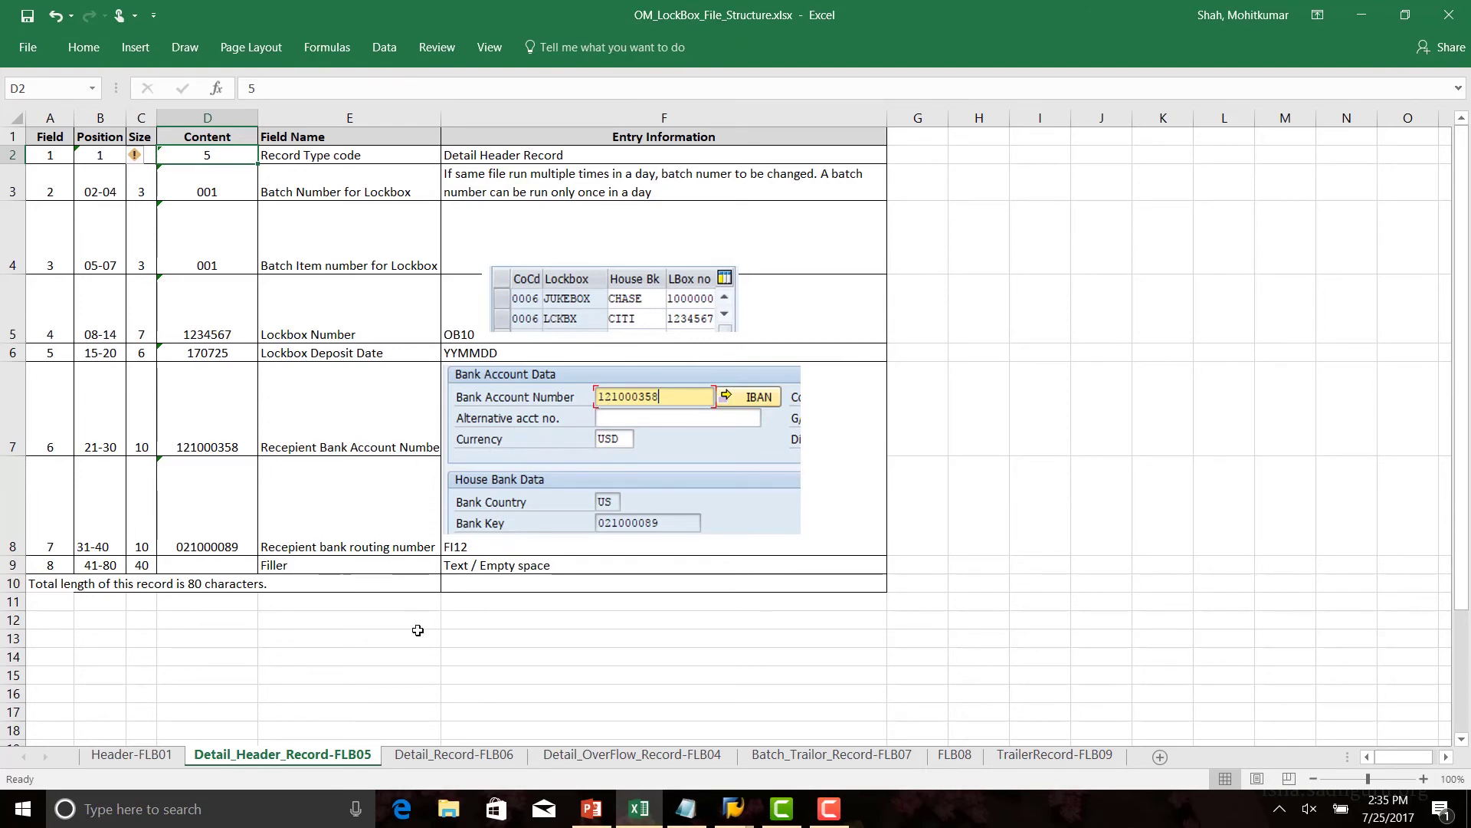
mouse_move(733, 808)
click(951, 728)
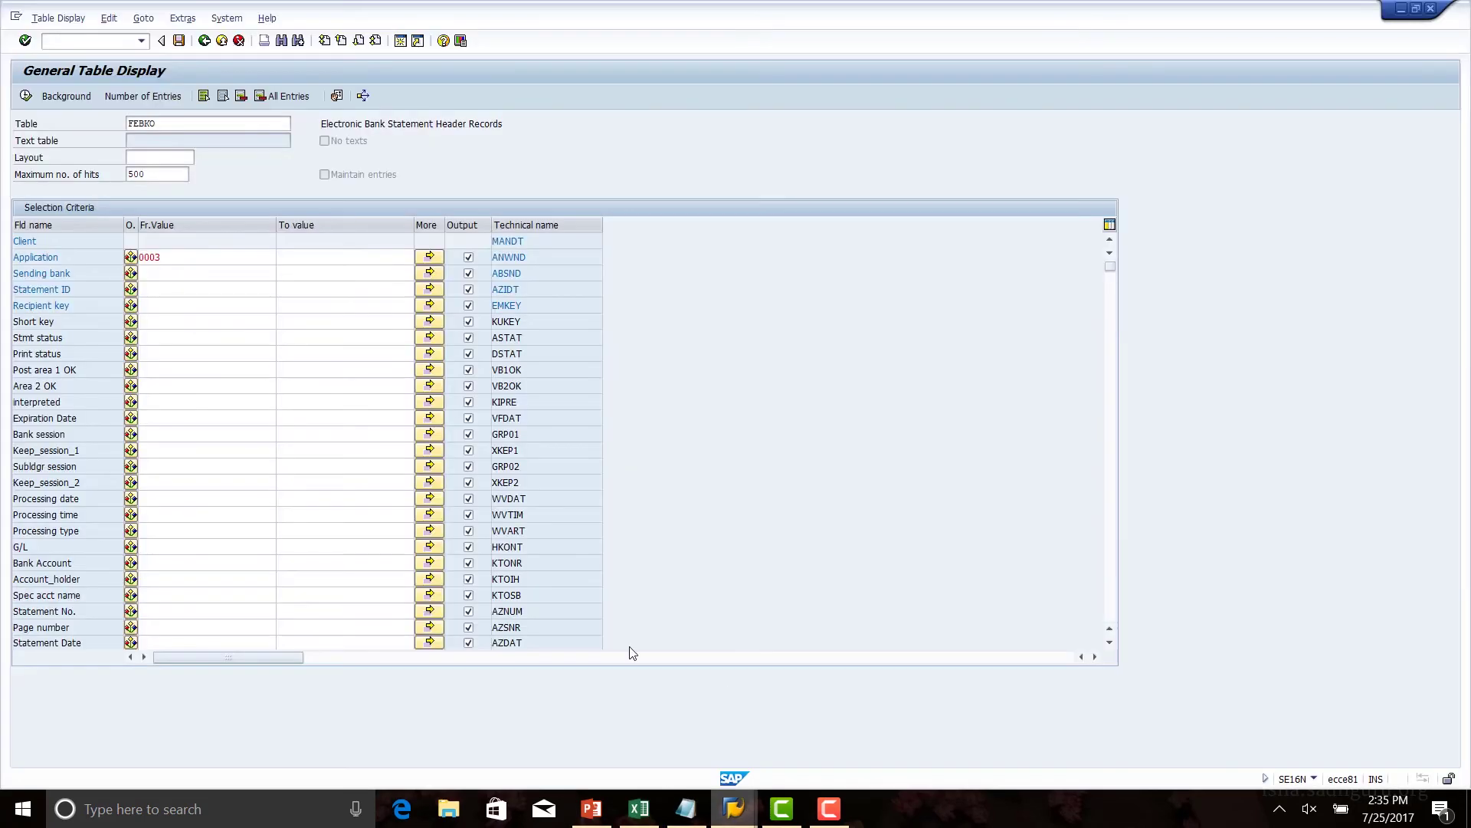
- Try to list the FEBKO lockbox entries for sending bank CITI, and clear that criterion
click(147, 273)
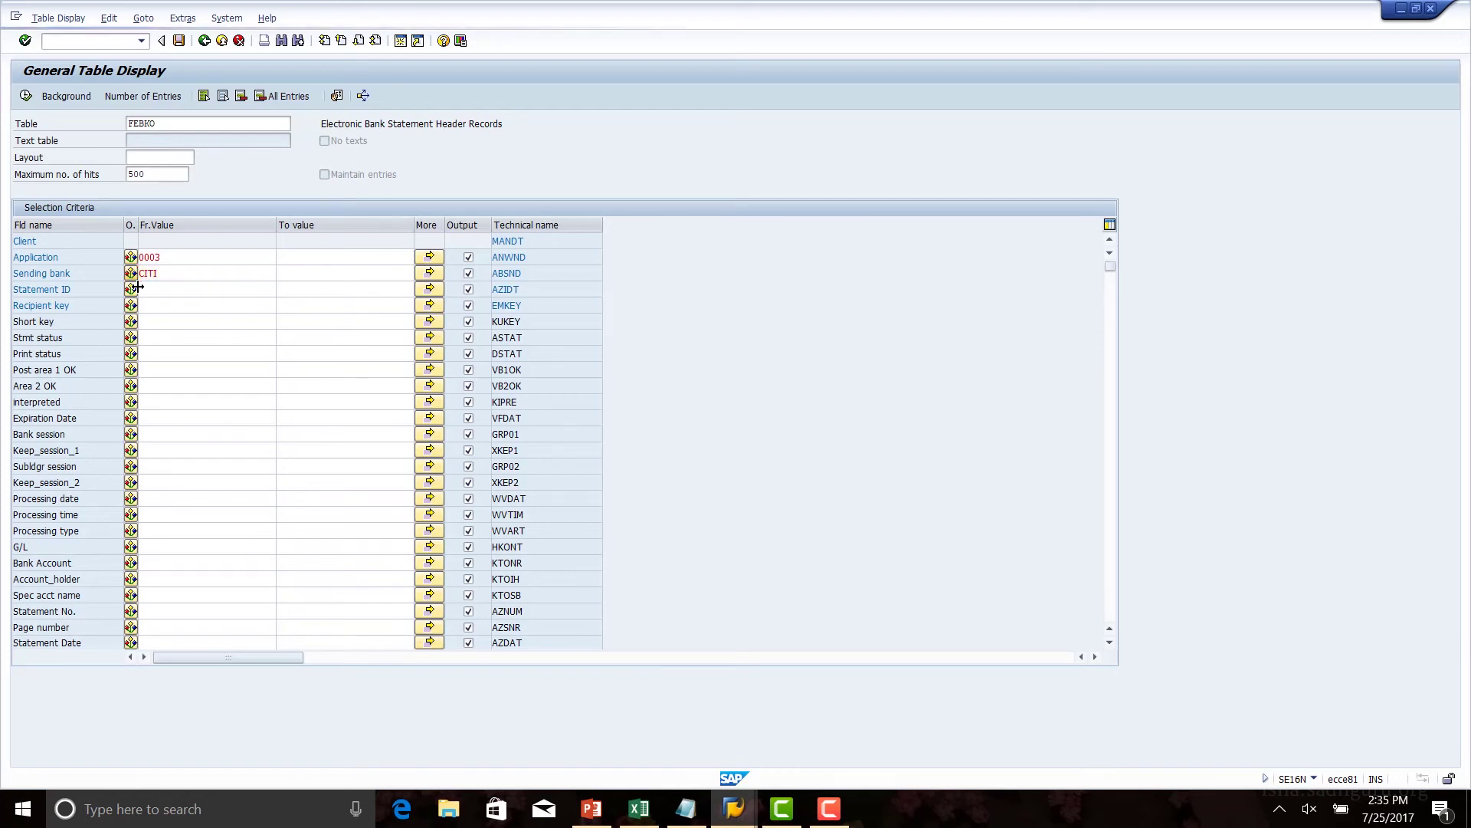
key(shift+Home)
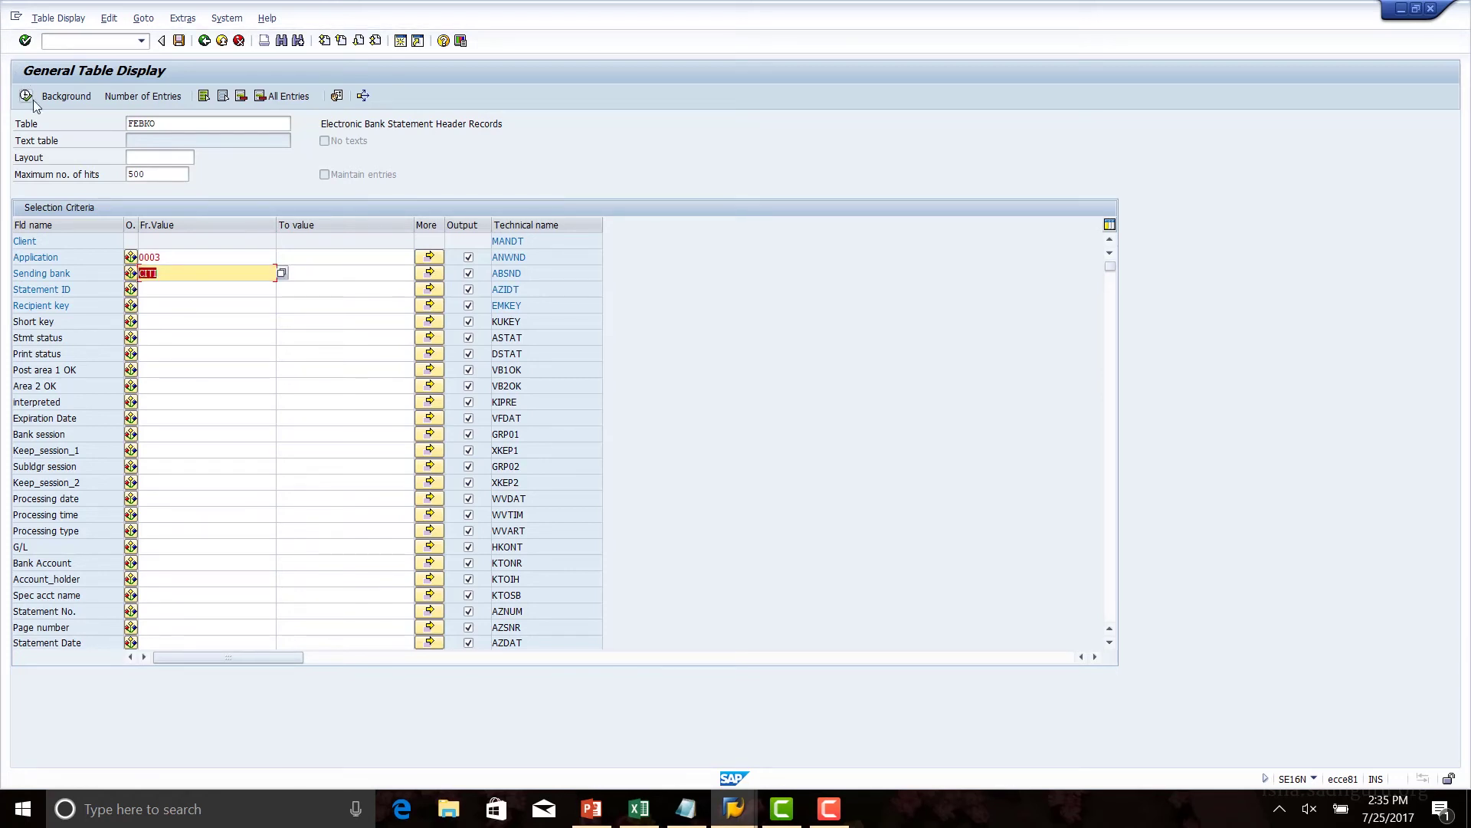
key(F8)
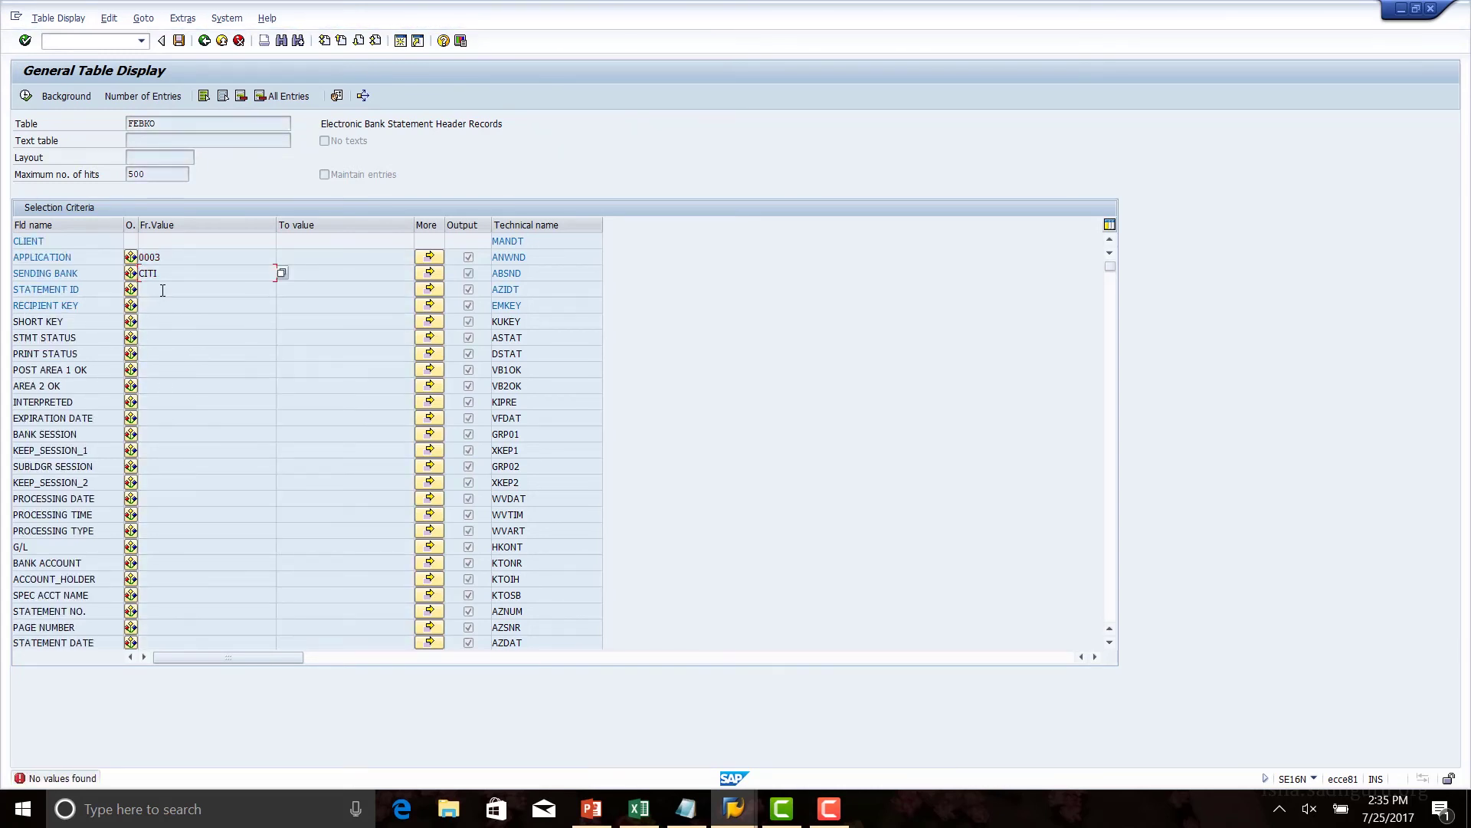
key(Delete)
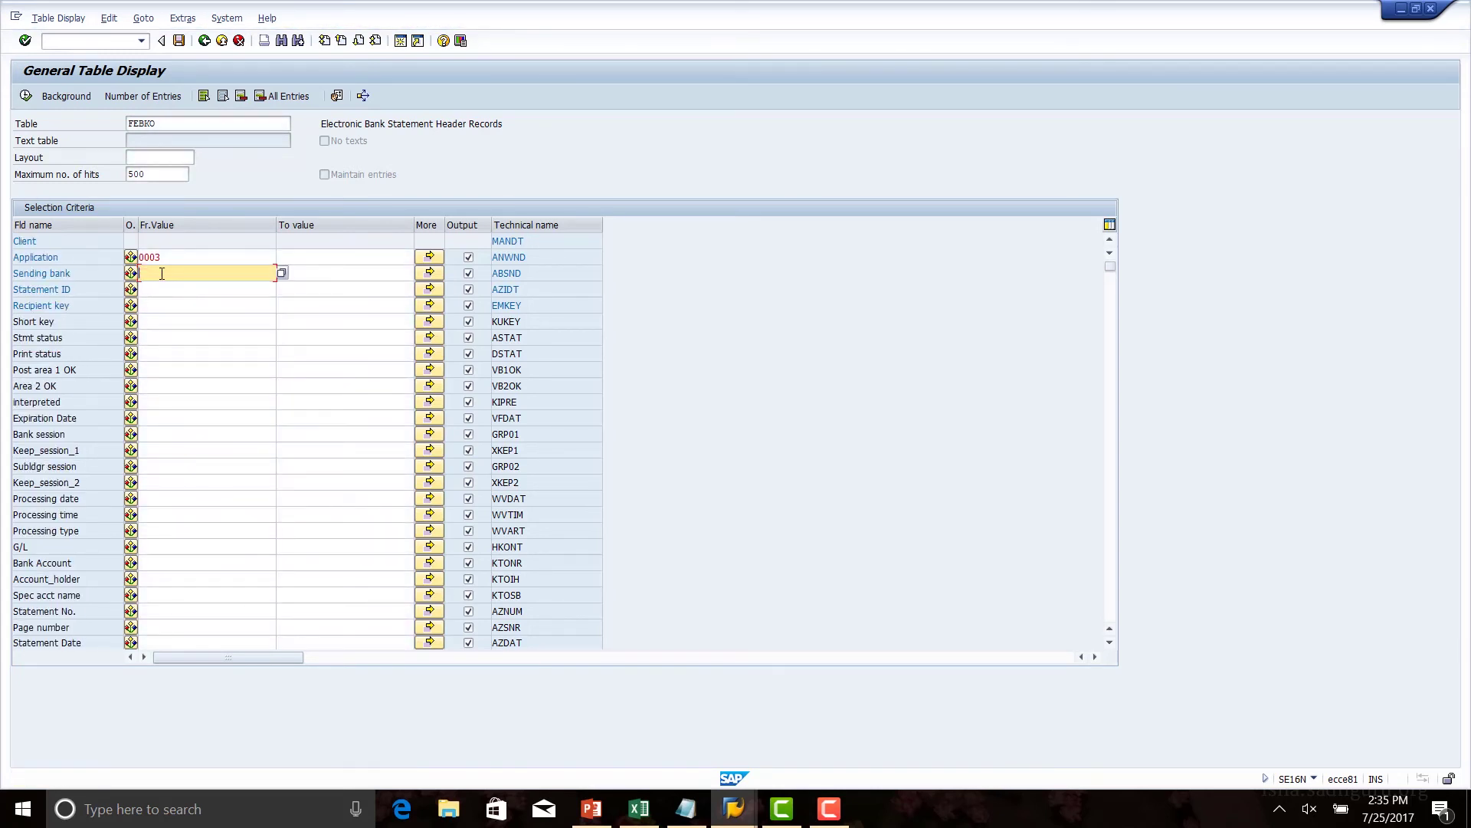
- Copy the ID from the header of the lockbox posting log session and return to the FEBKO selection screen
click(167, 614)
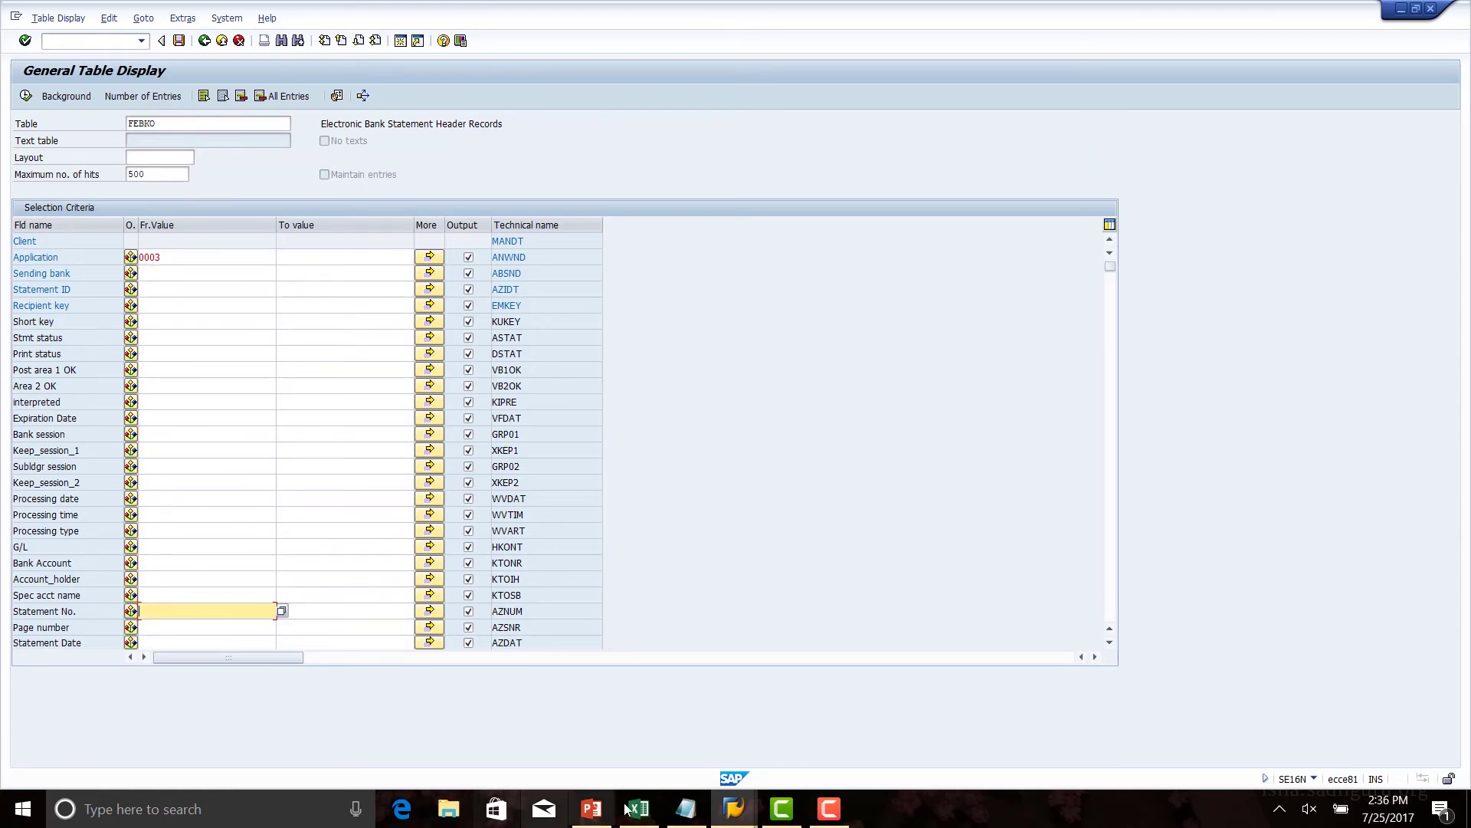
click(733, 809)
click(607, 744)
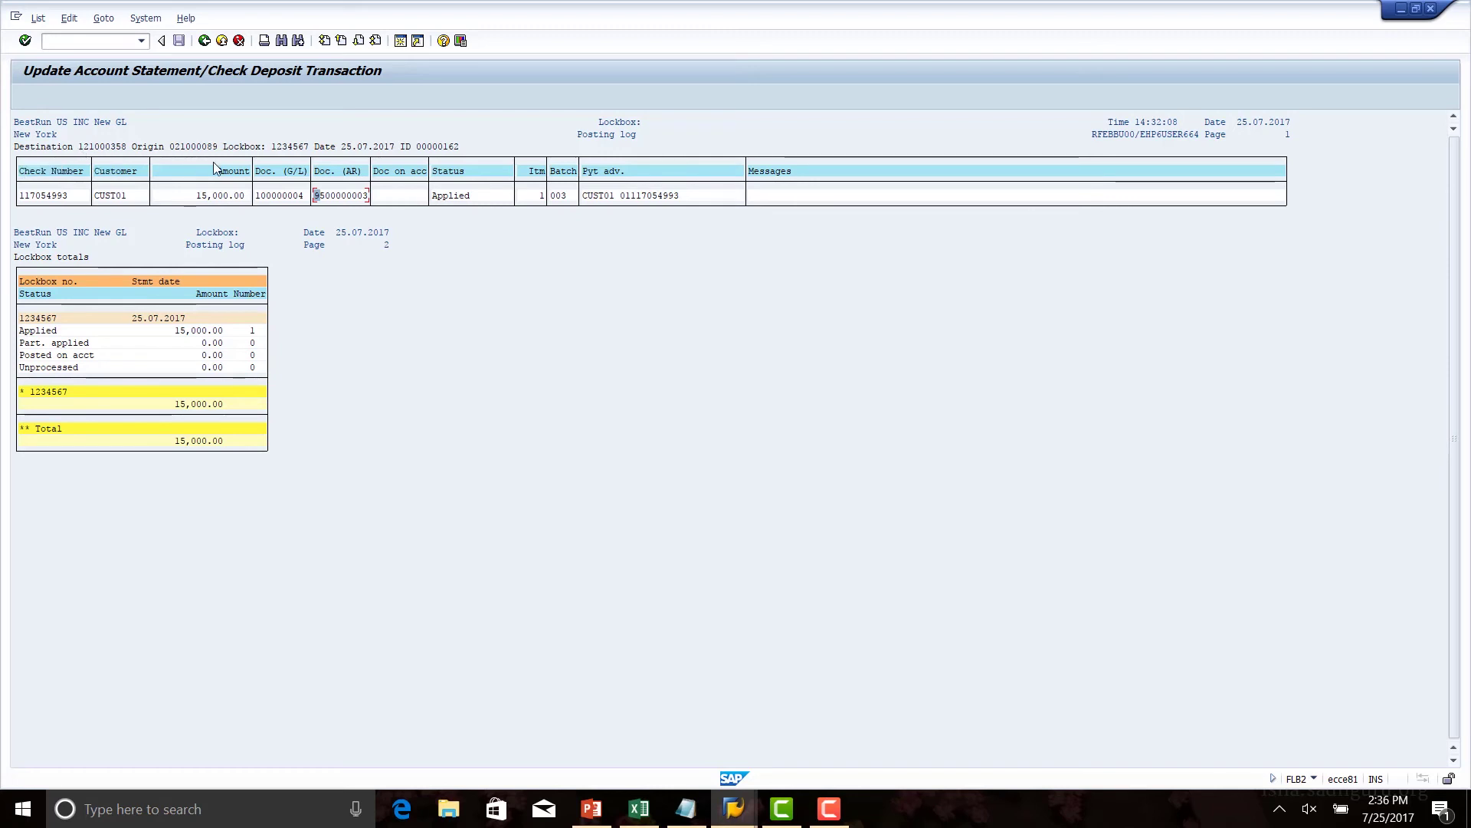
click(420, 149)
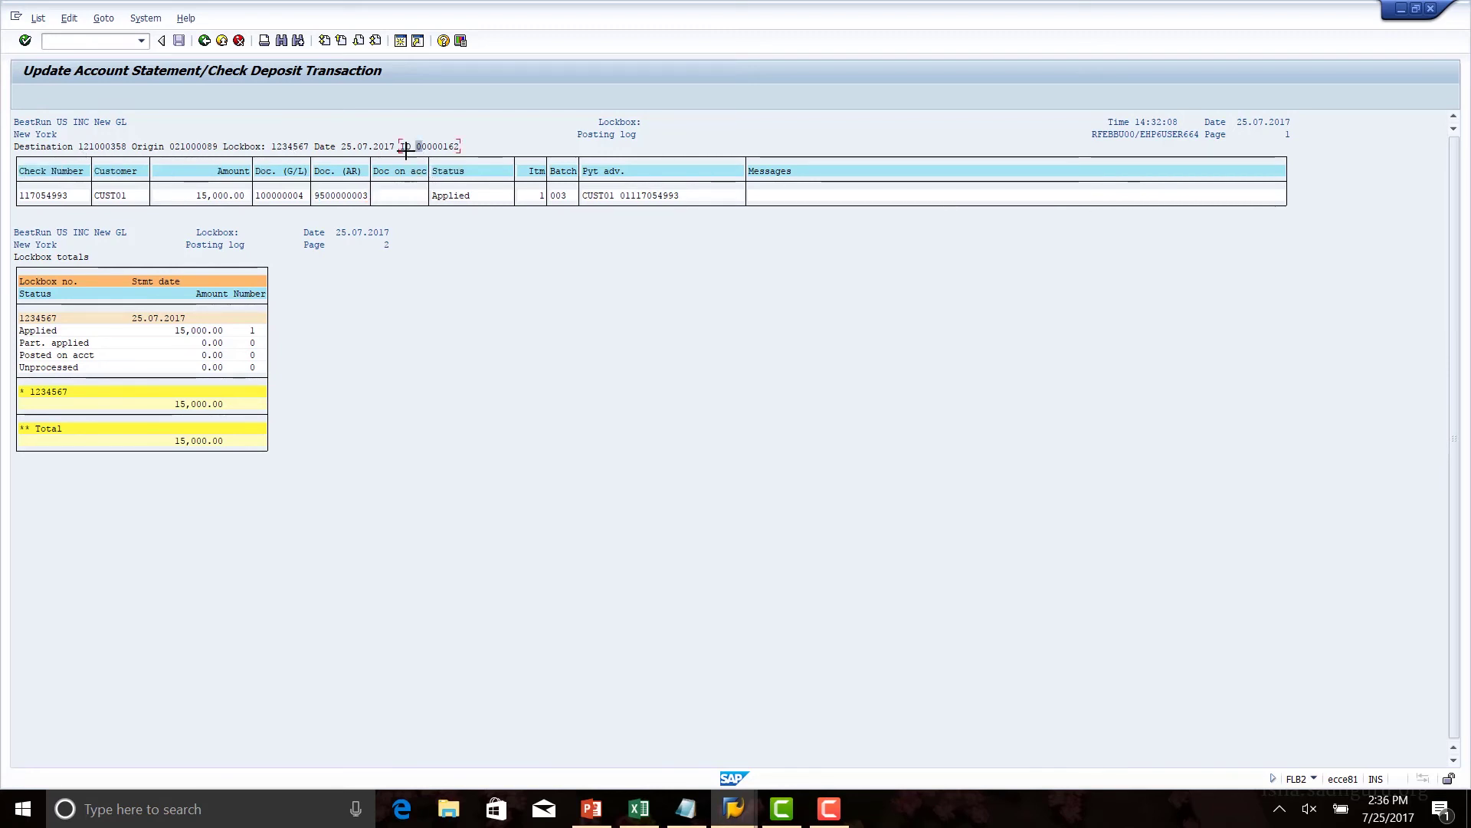
key(ctrl+y)
drag(416, 143, 460, 151)
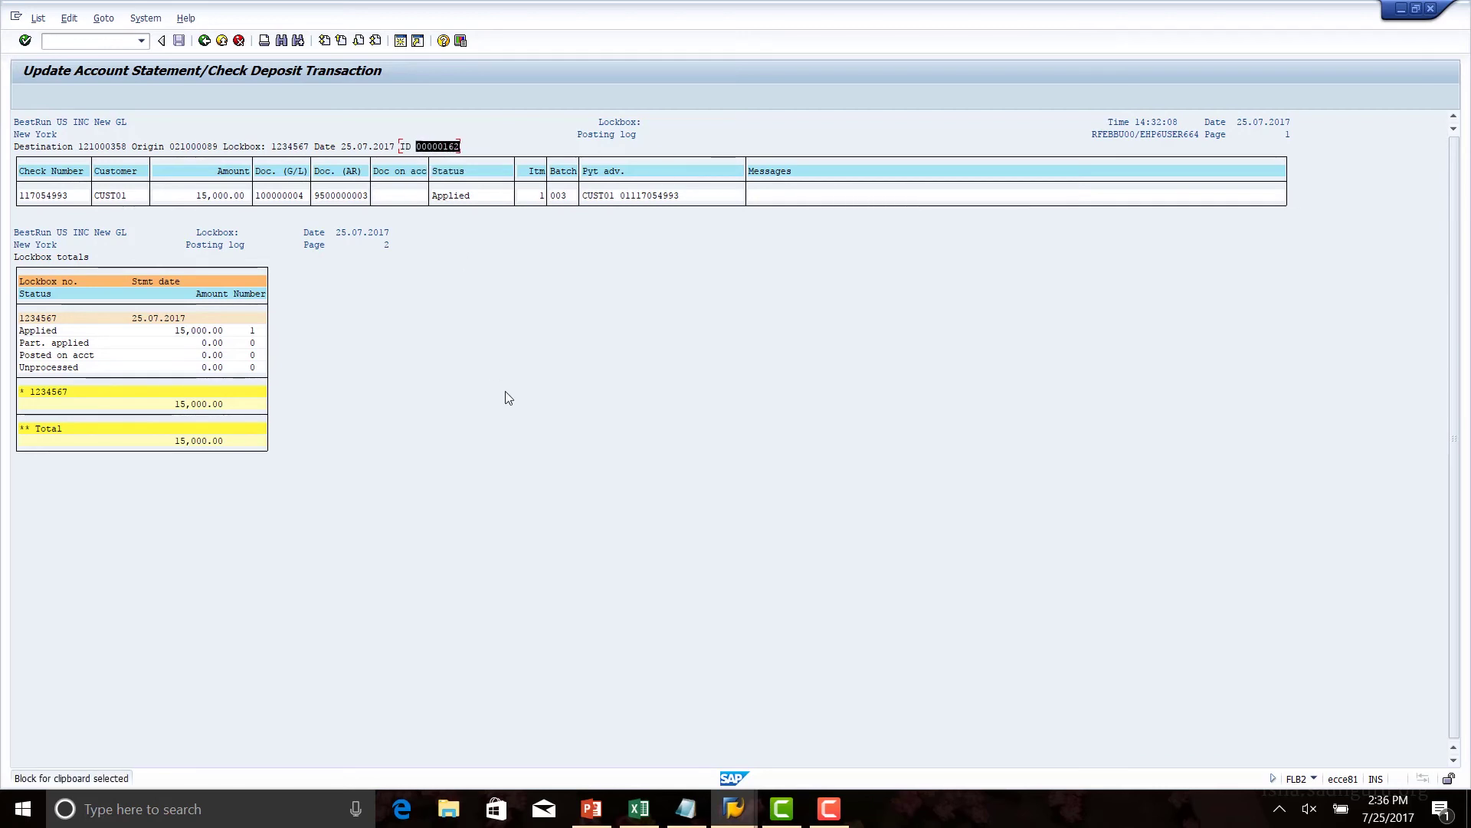
key(ctrl+c)
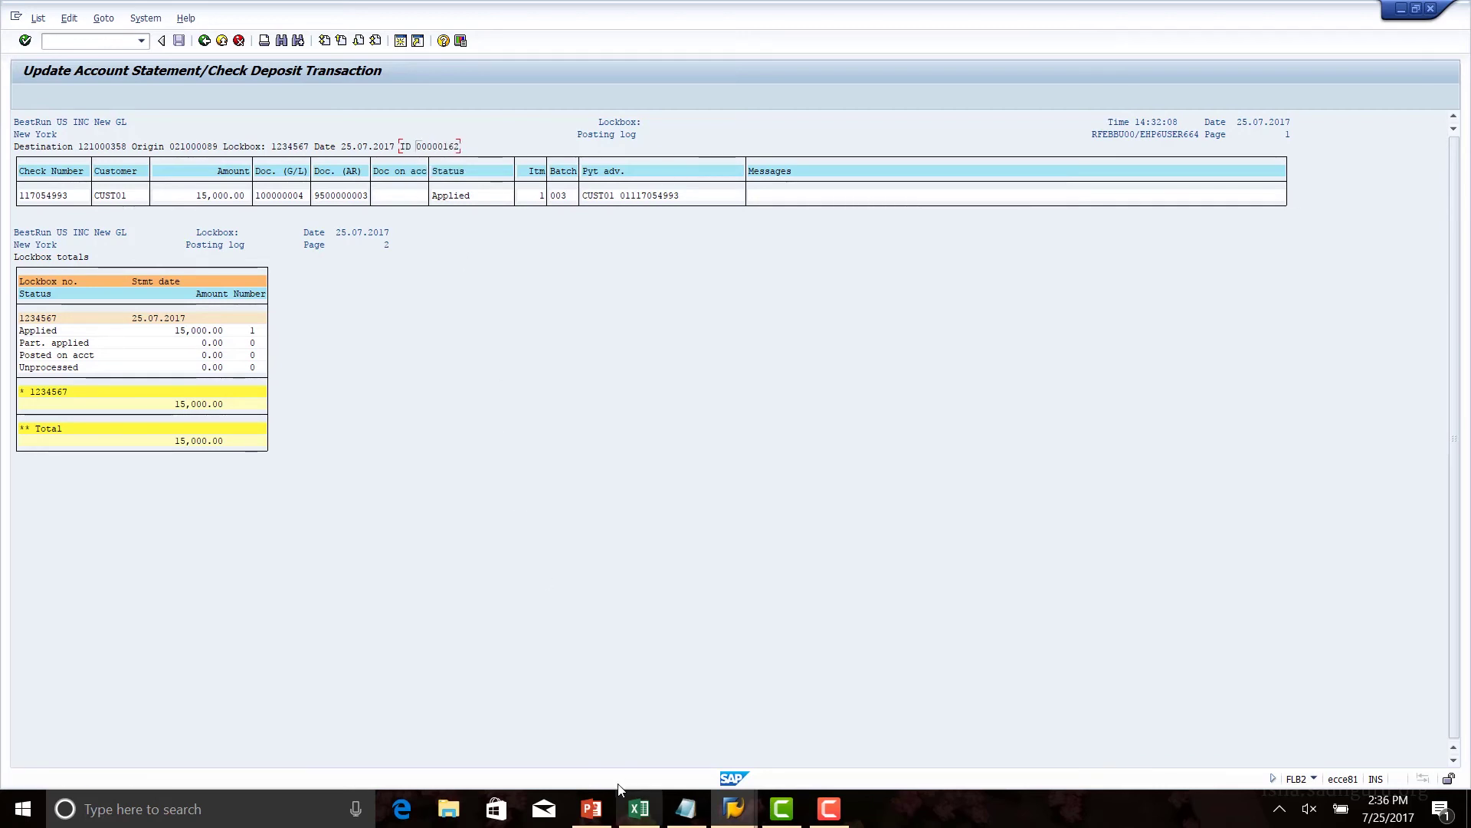
mouse_move(685, 808)
click(1000, 724)
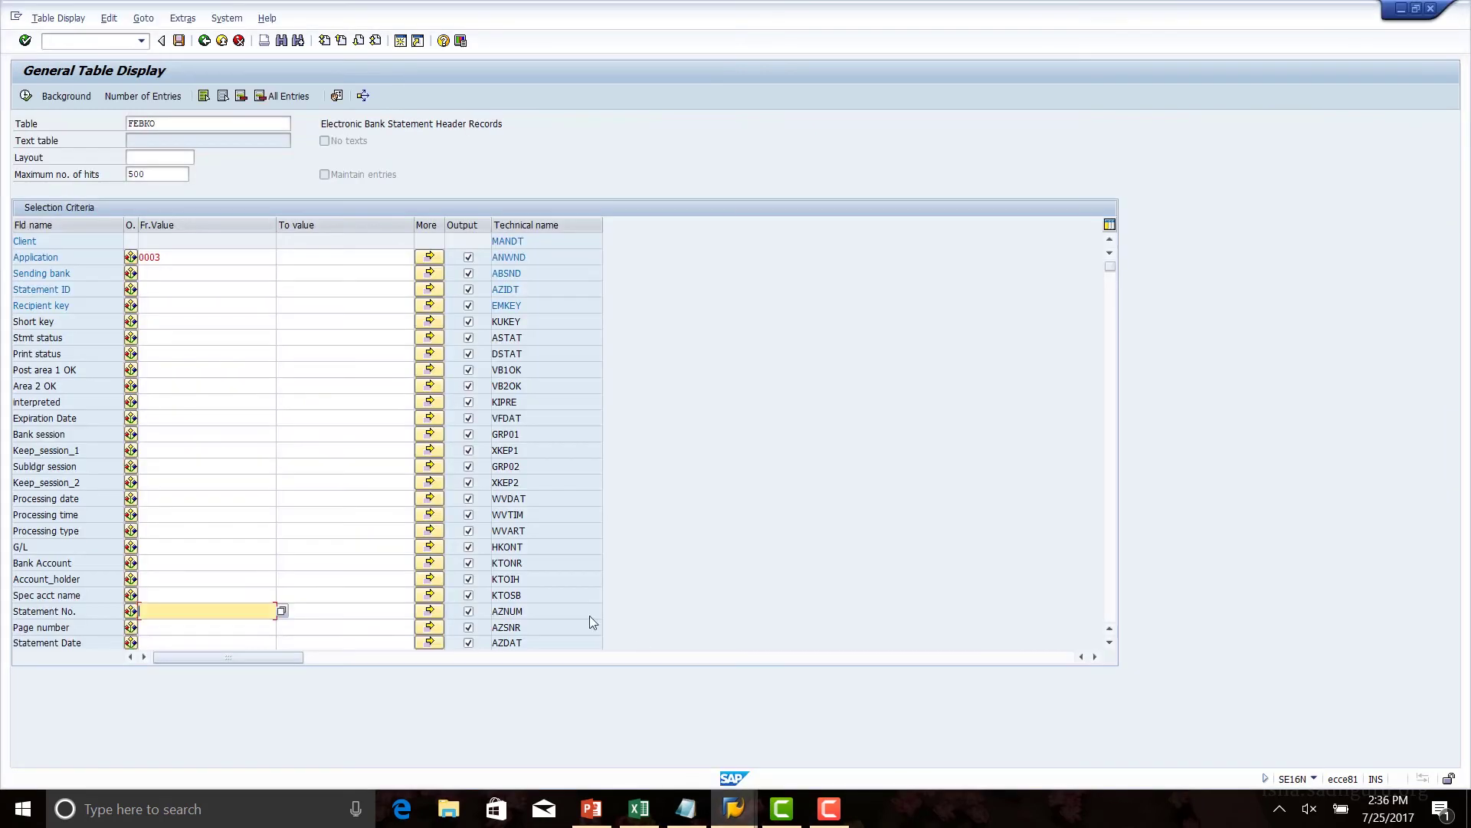
- Try to list the FEBKO lockbox entries with statement ID 00000162, and clear that criterion
click(151, 290)
key(ctrl+v)
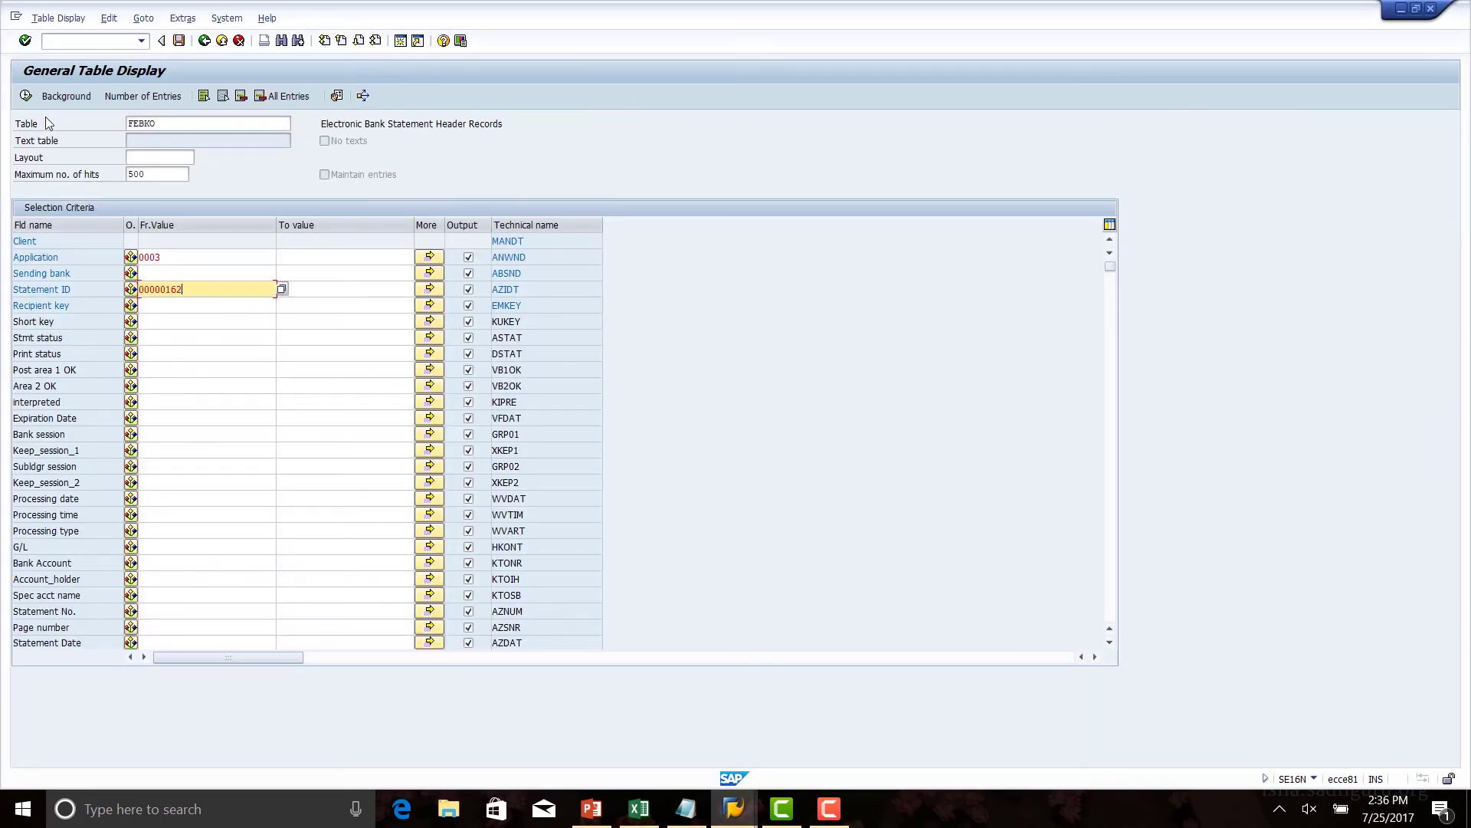
click(34, 98)
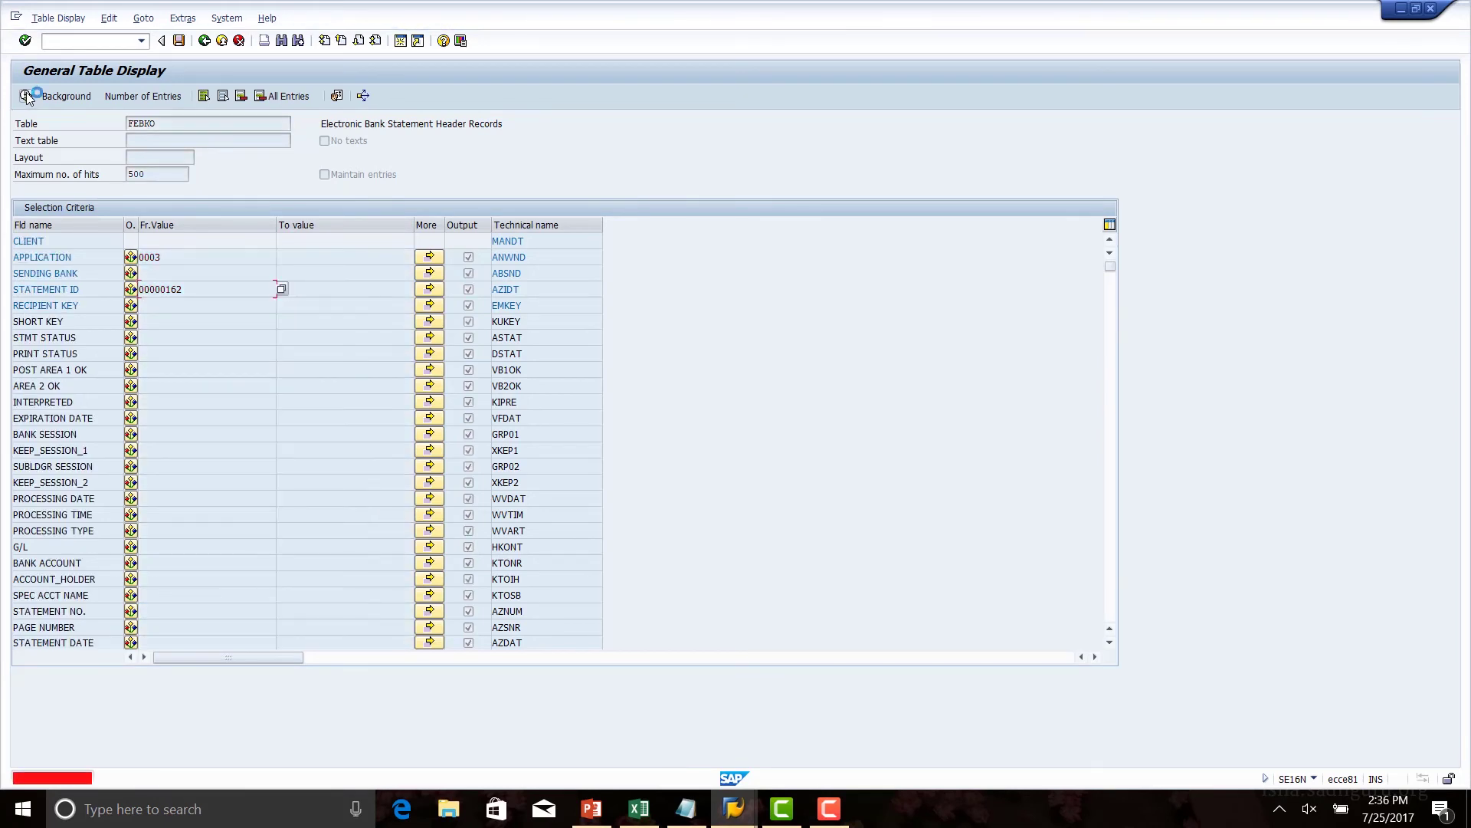
double_click(197, 292)
key(Delete)
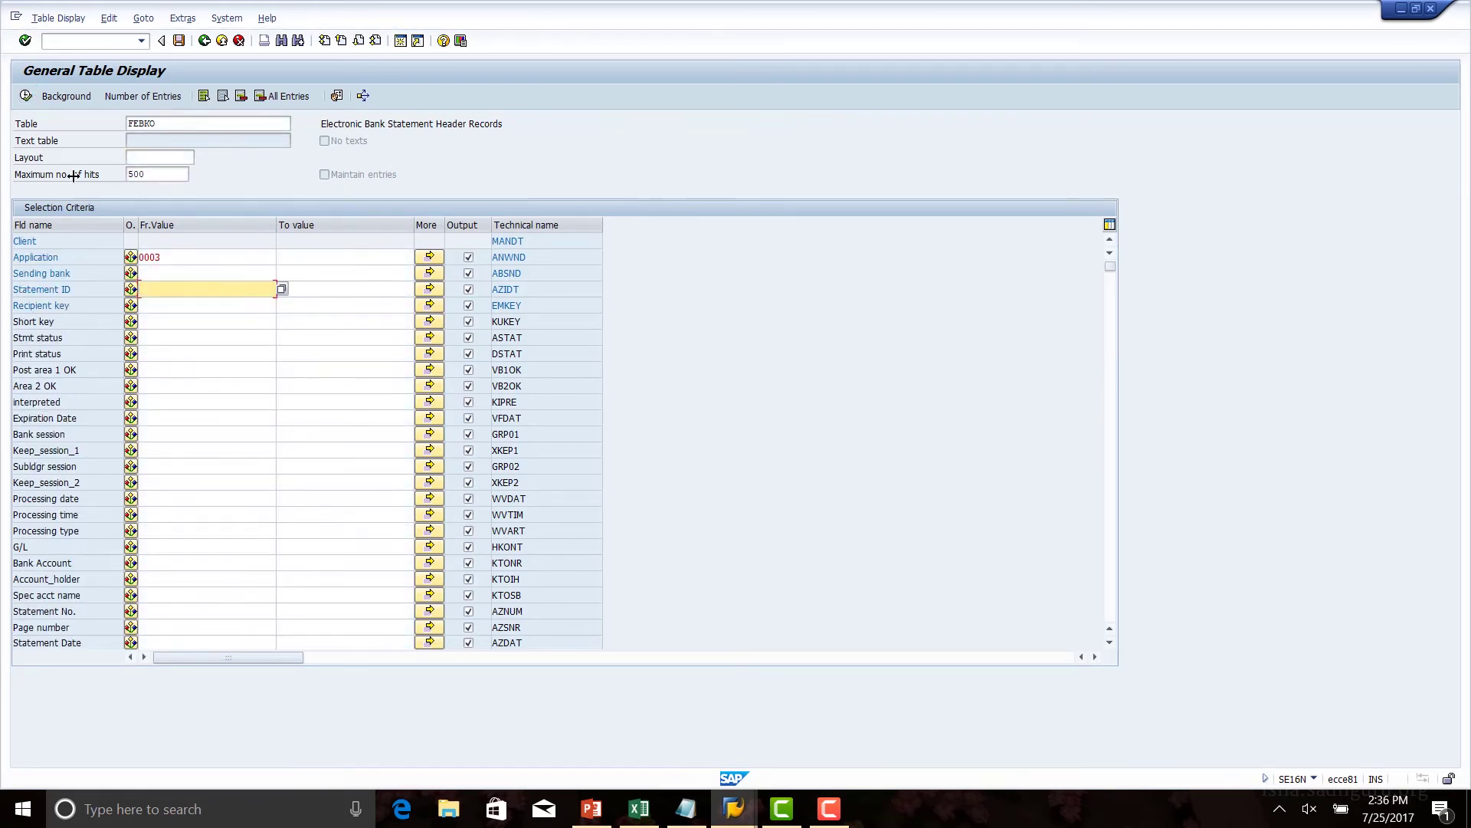
- List all FEBKO entries for application 0003, widen the Application column, and examine the newest record's sending bank, statement ID and short key
click(25, 96)
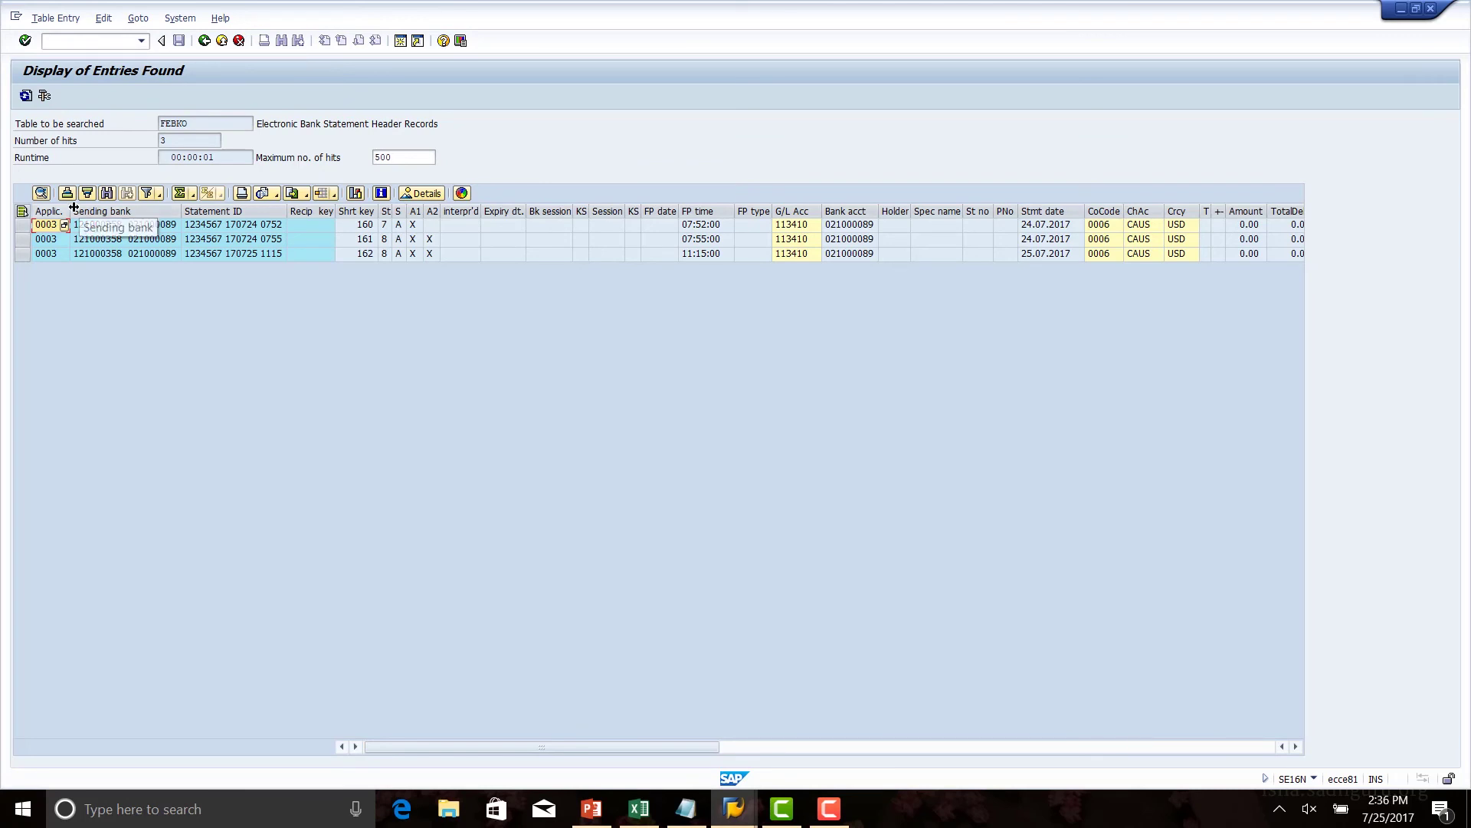
drag(70, 209, 99, 211)
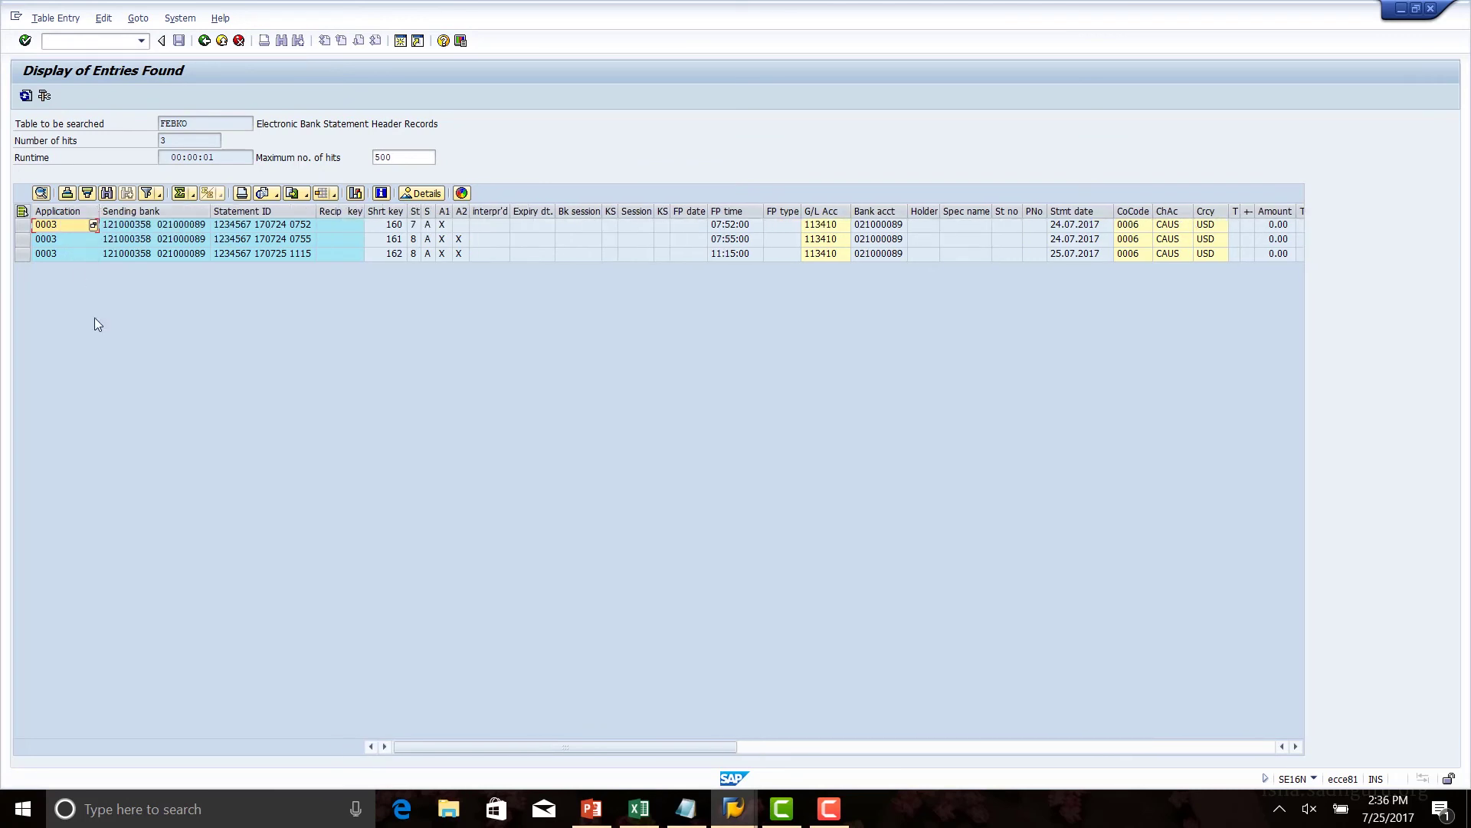
click(137, 256)
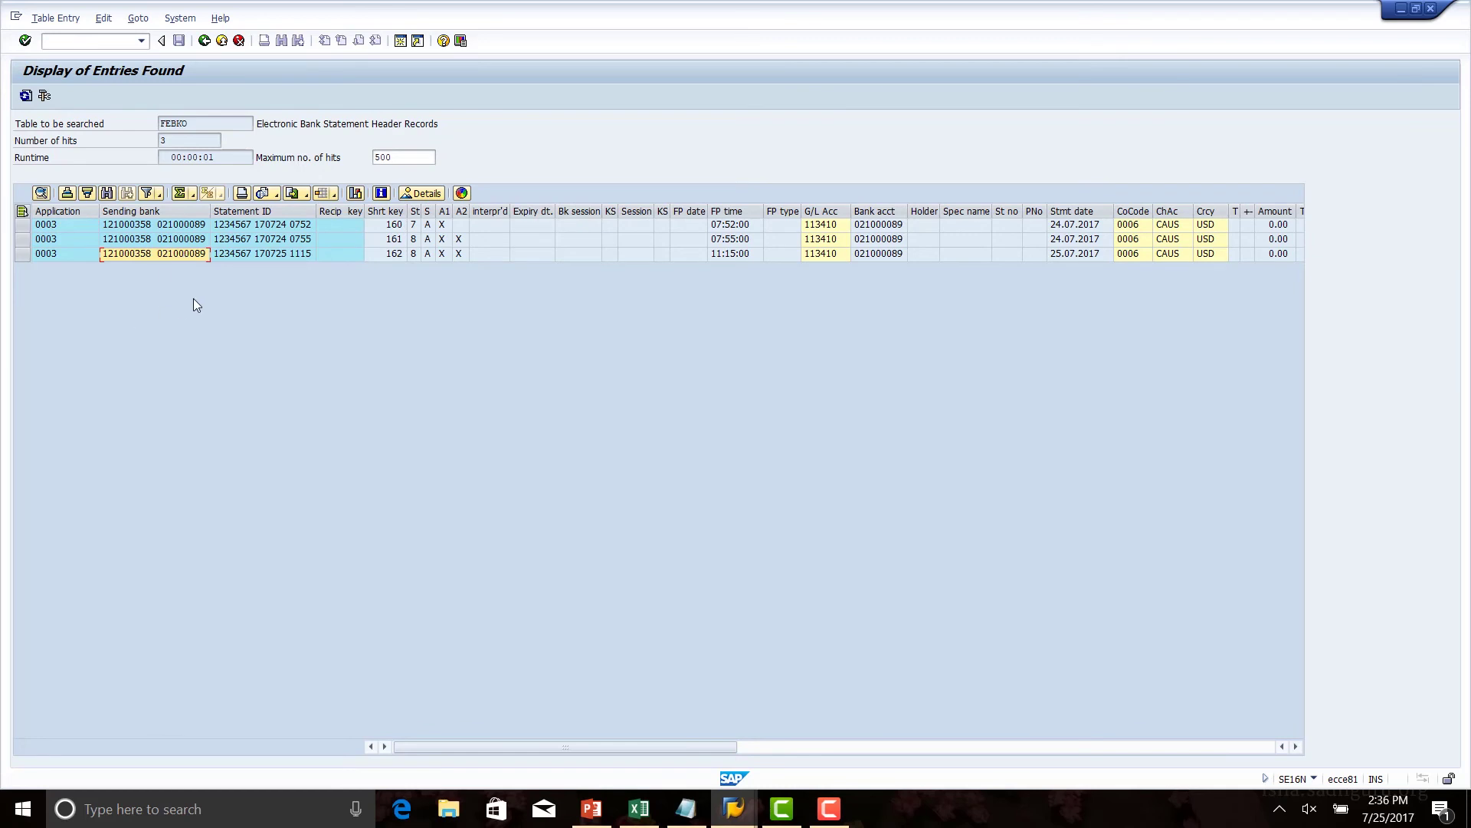
click(285, 259)
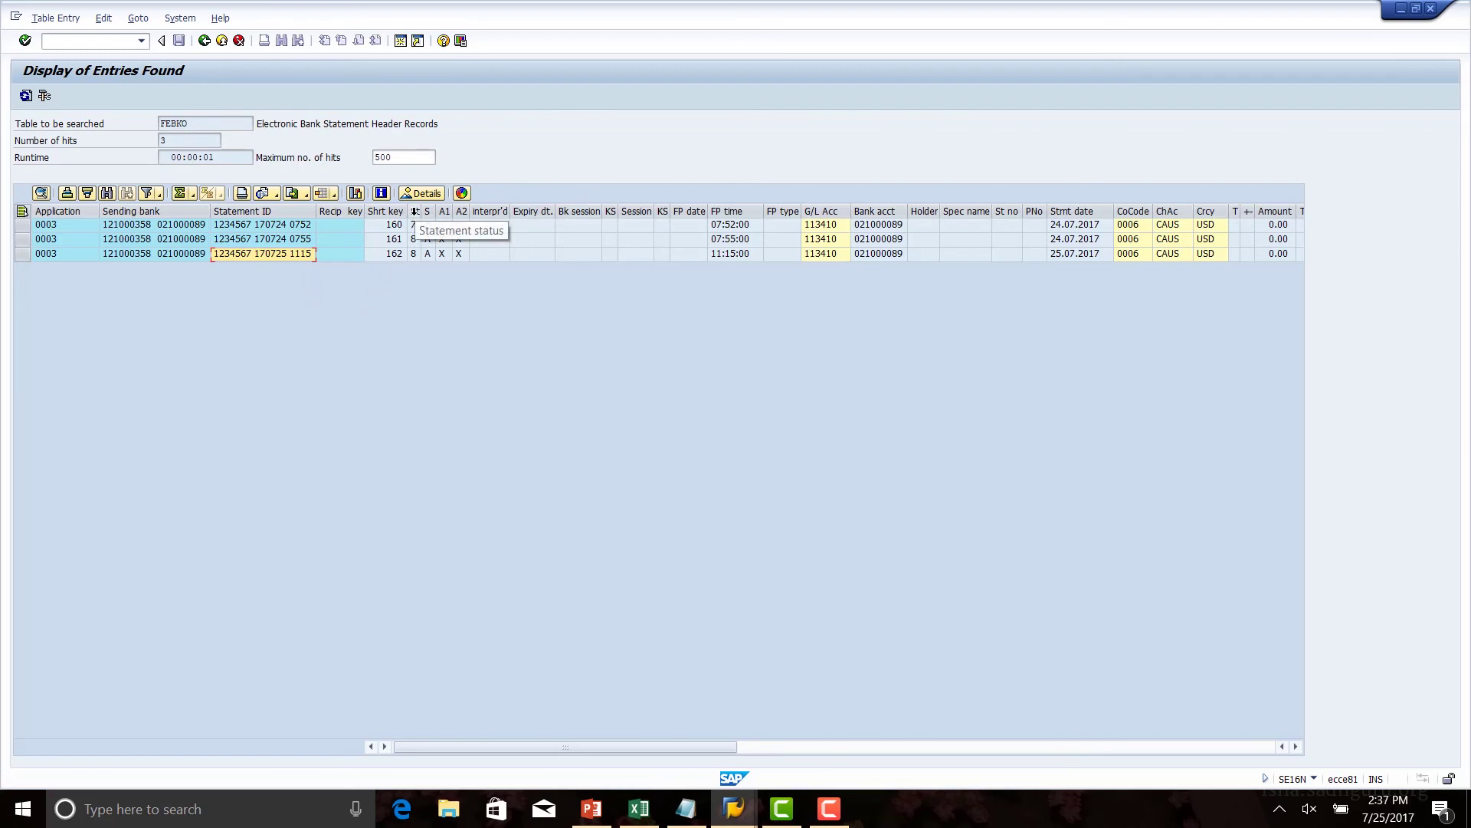
click(400, 212)
click(389, 380)
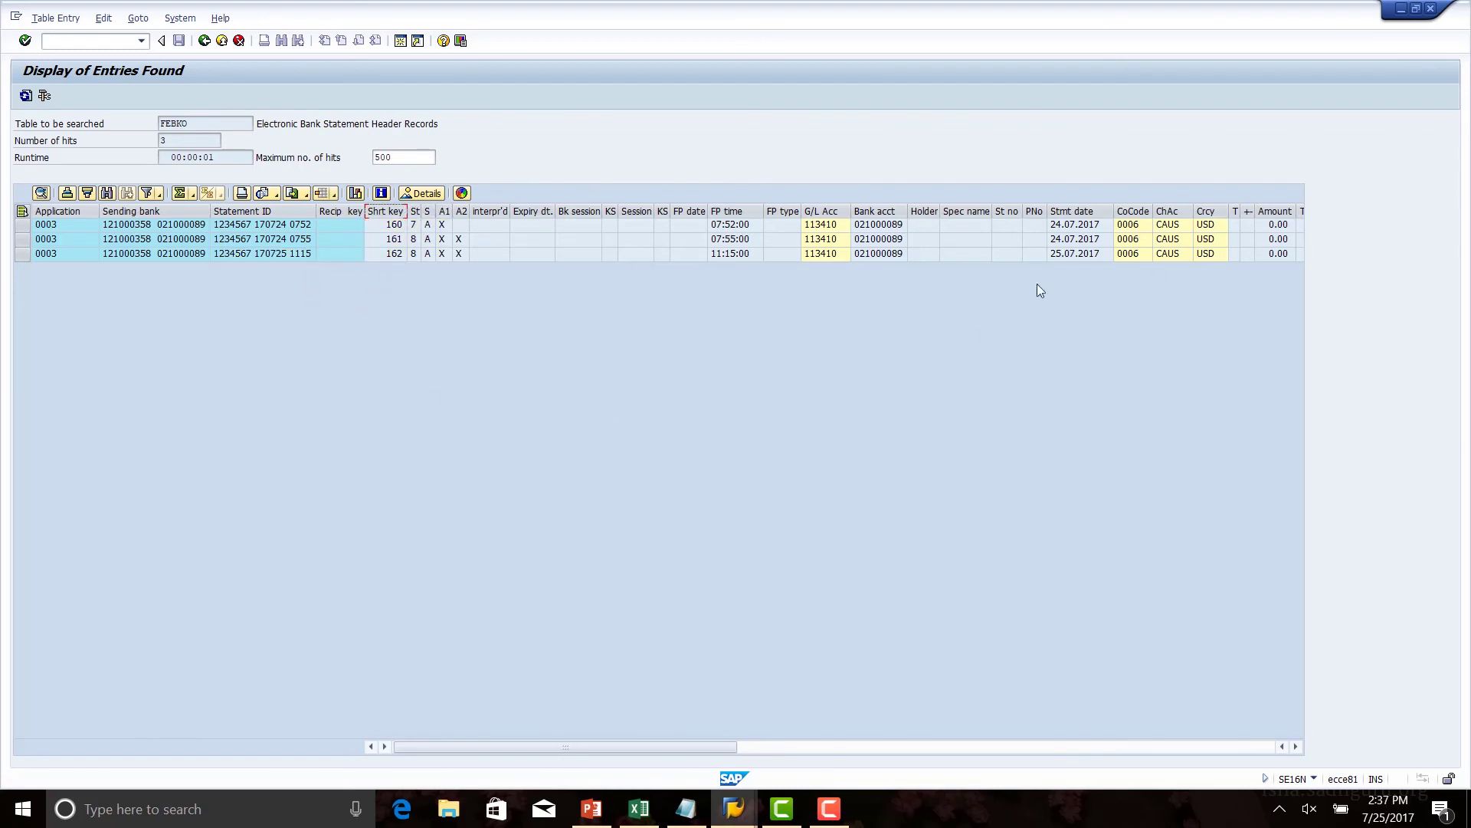
click(57, 254)
click(136, 255)
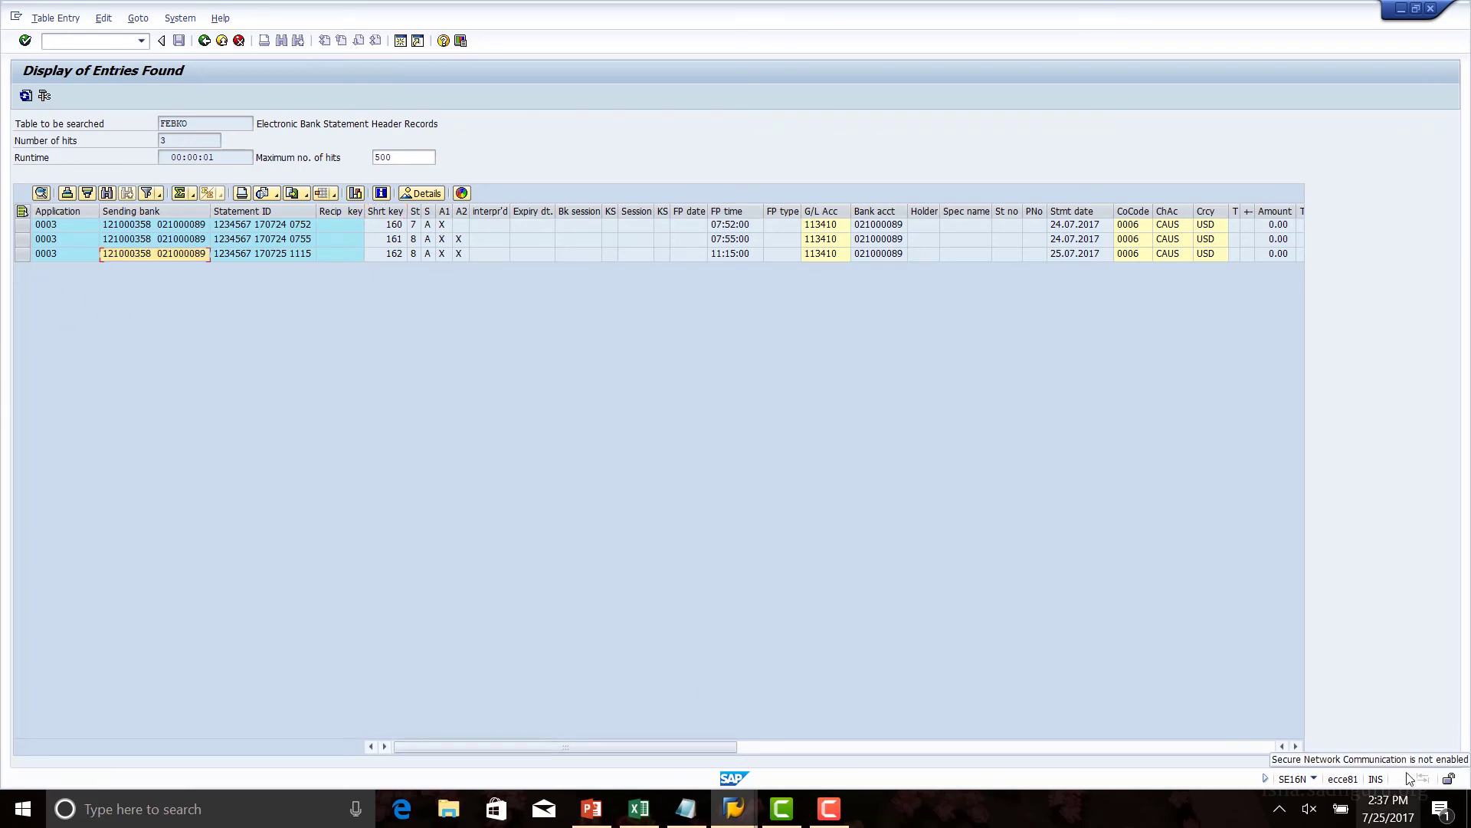
- Examine the import date and time of the newest FEBKO record, and return to its short key
click(1296, 746)
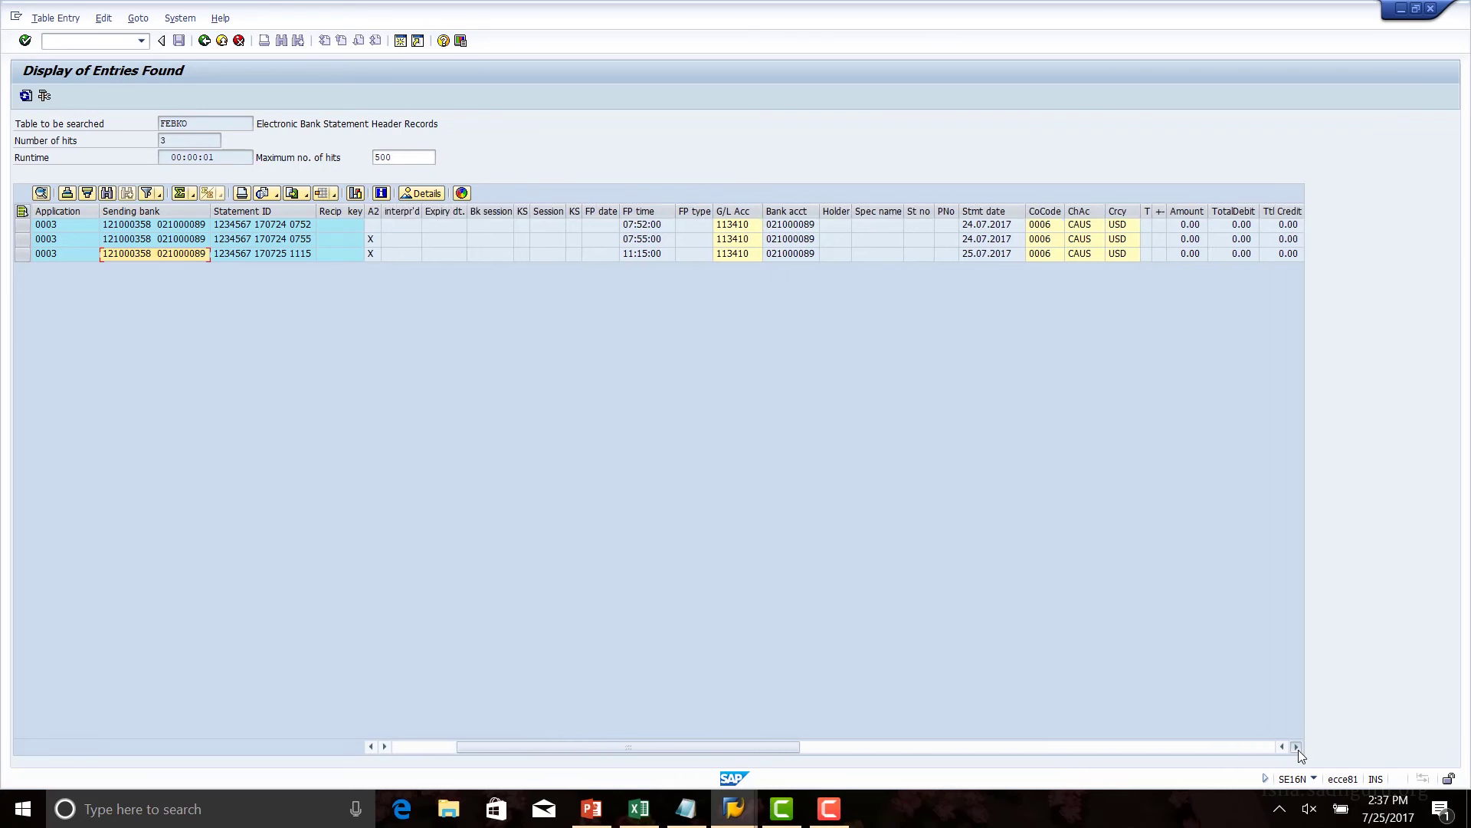
drag(1296, 747, 1296, 746)
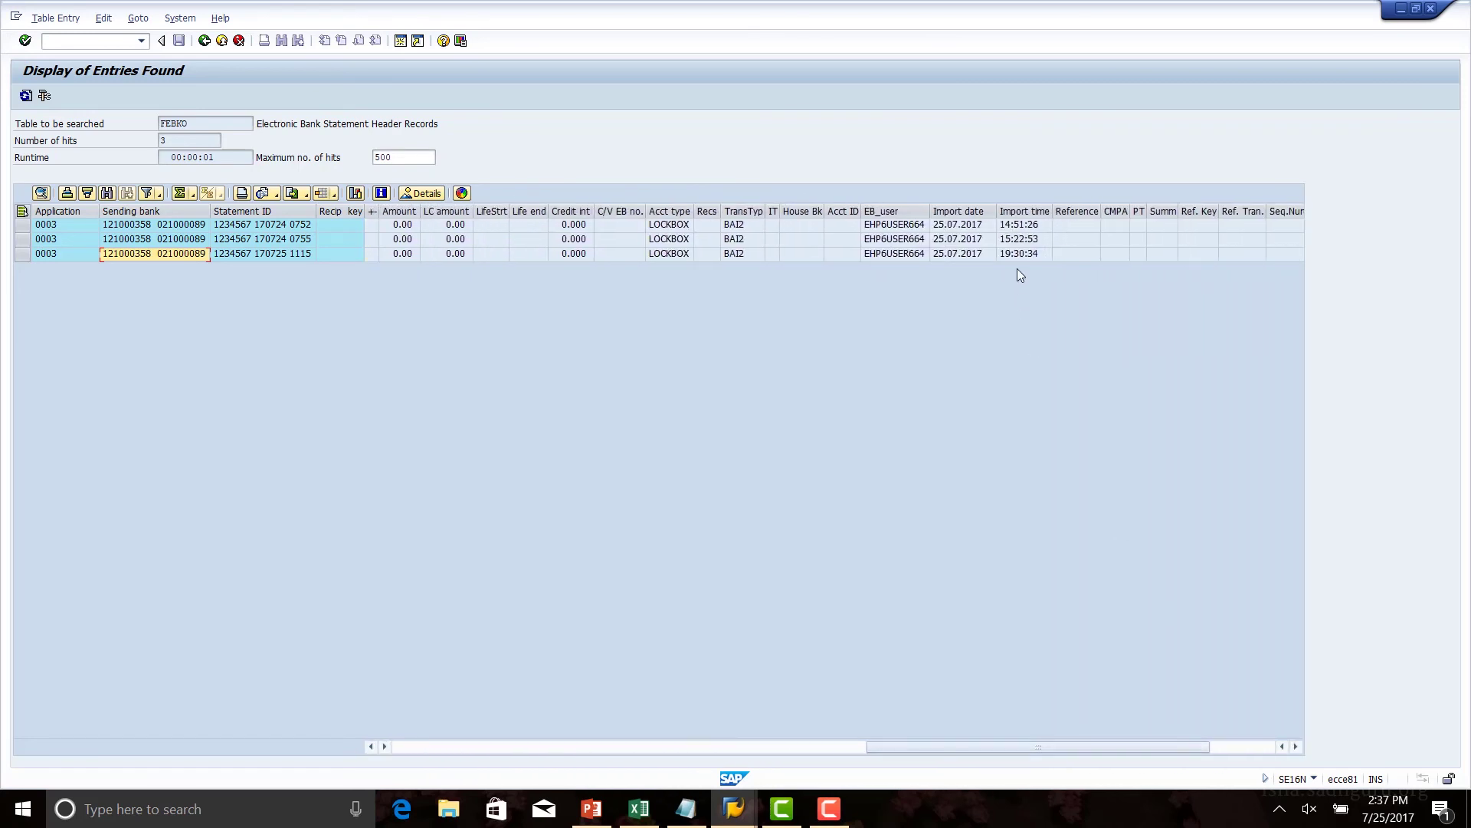
click(969, 258)
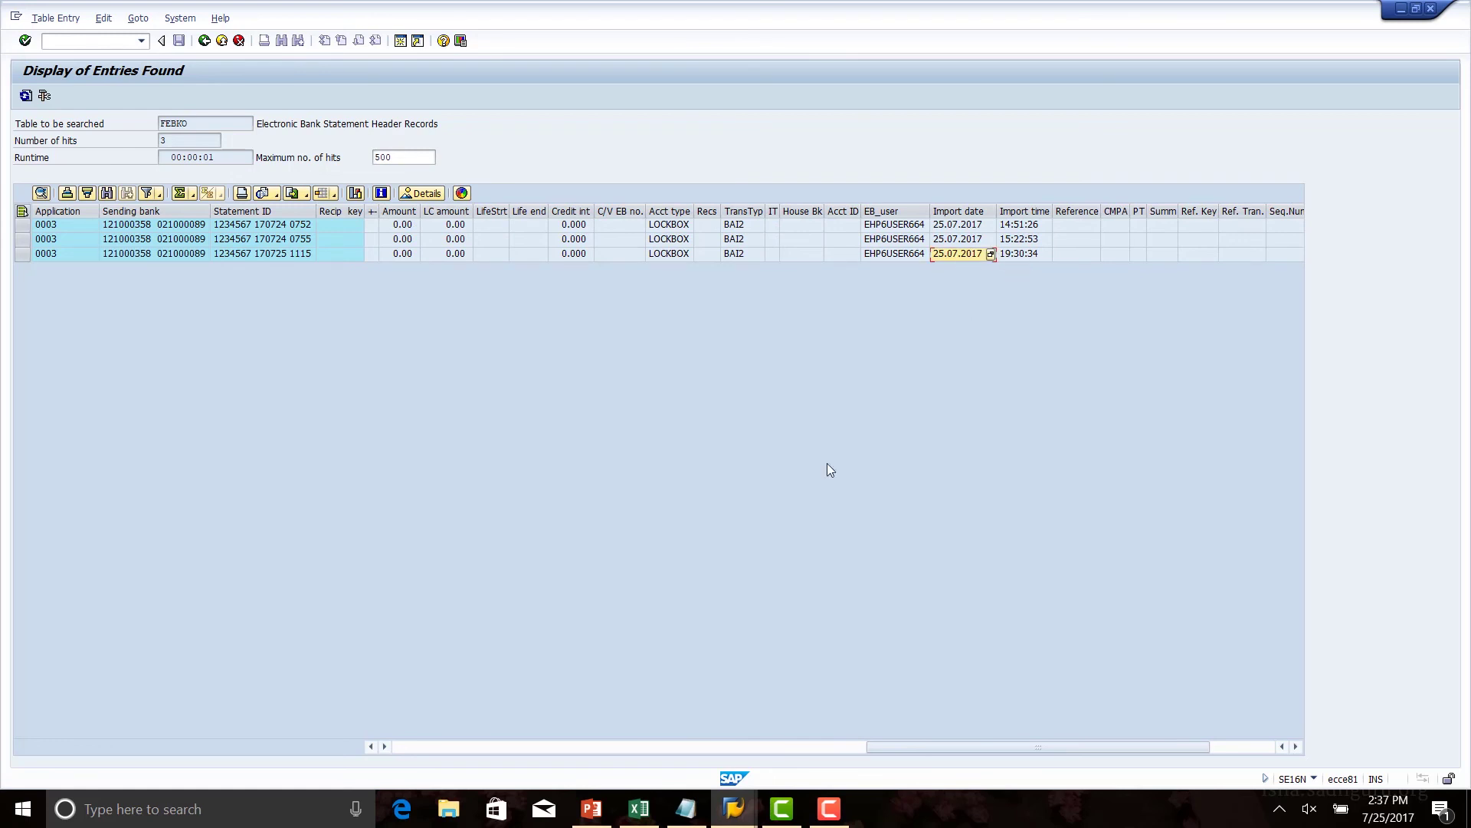
click(418, 750)
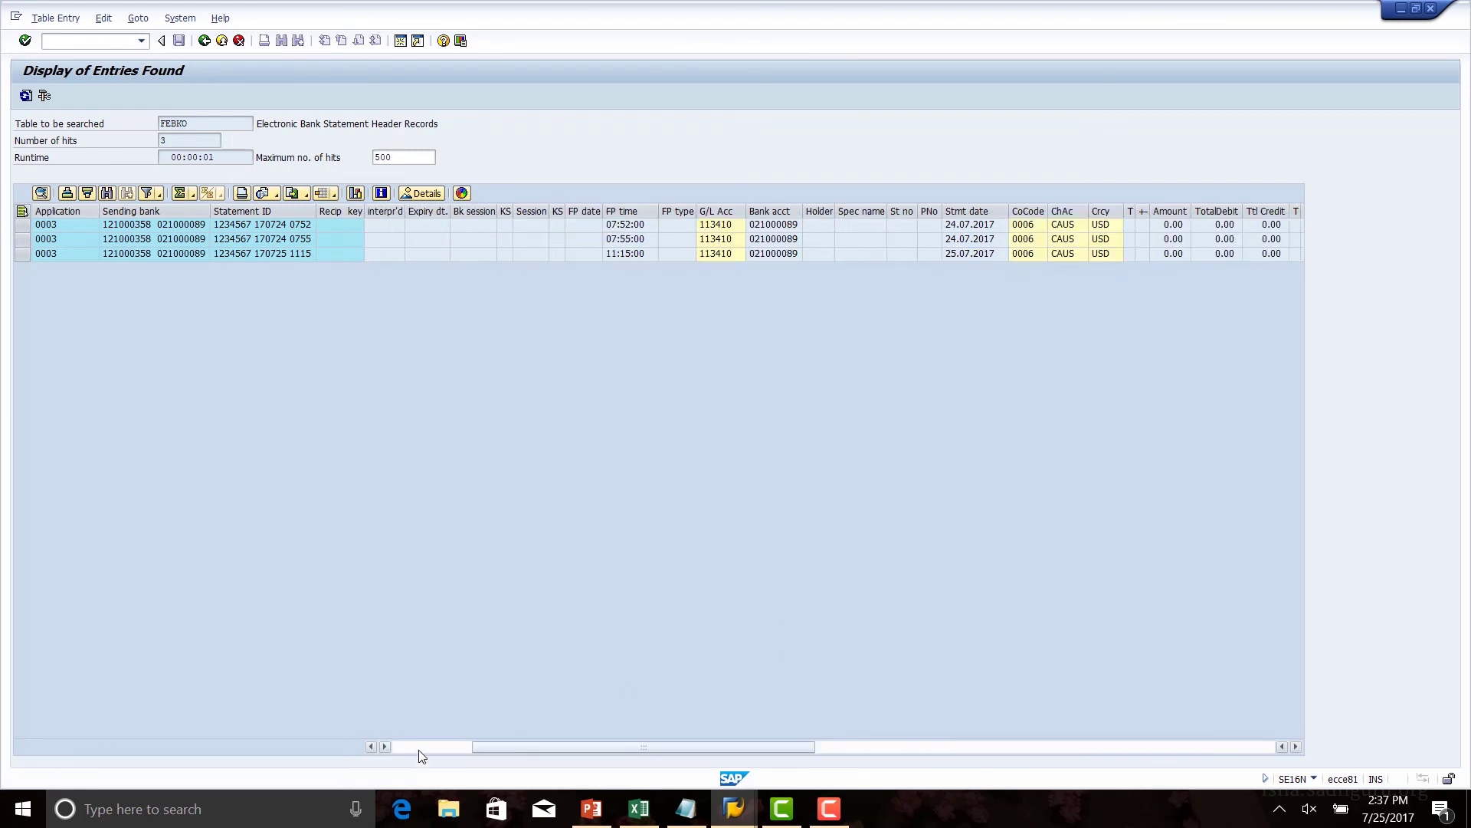
click(419, 749)
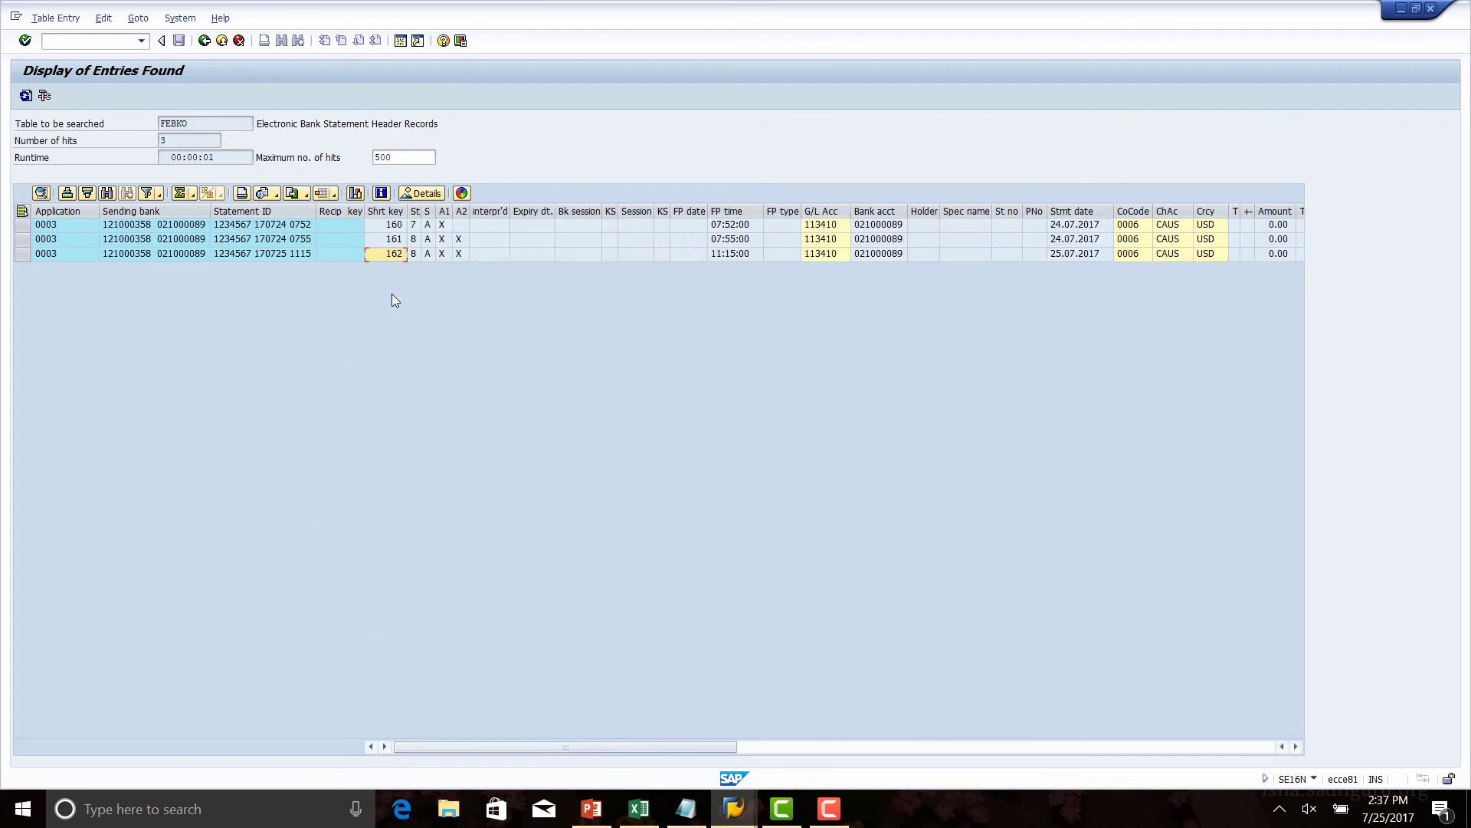
- Open SE16N in a new session and load table FEBEP for the bank statement line items
click(83, 42)
text(/OSE16)
key(Return)
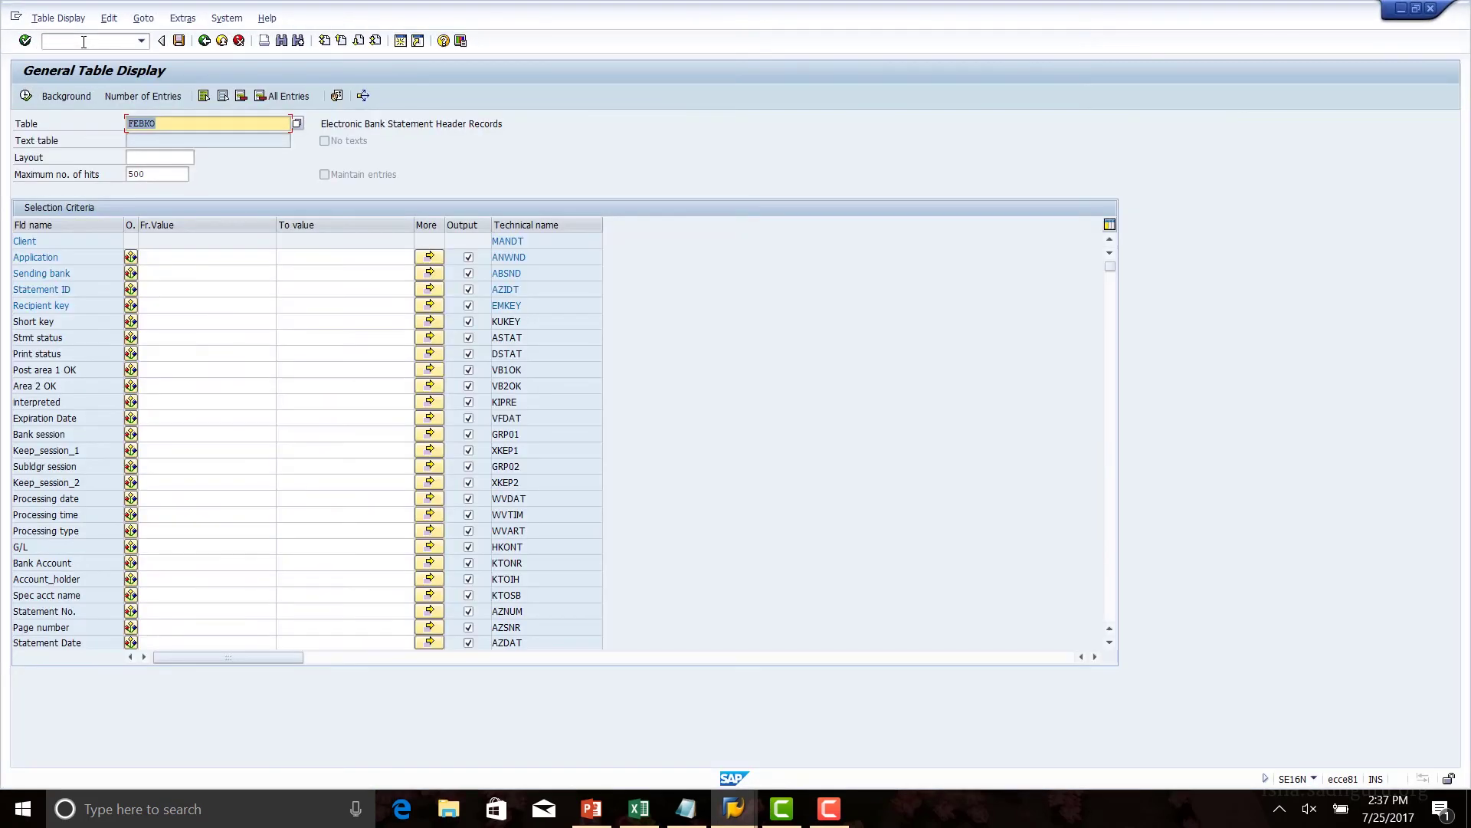
text(FEBEP)
key(Return)
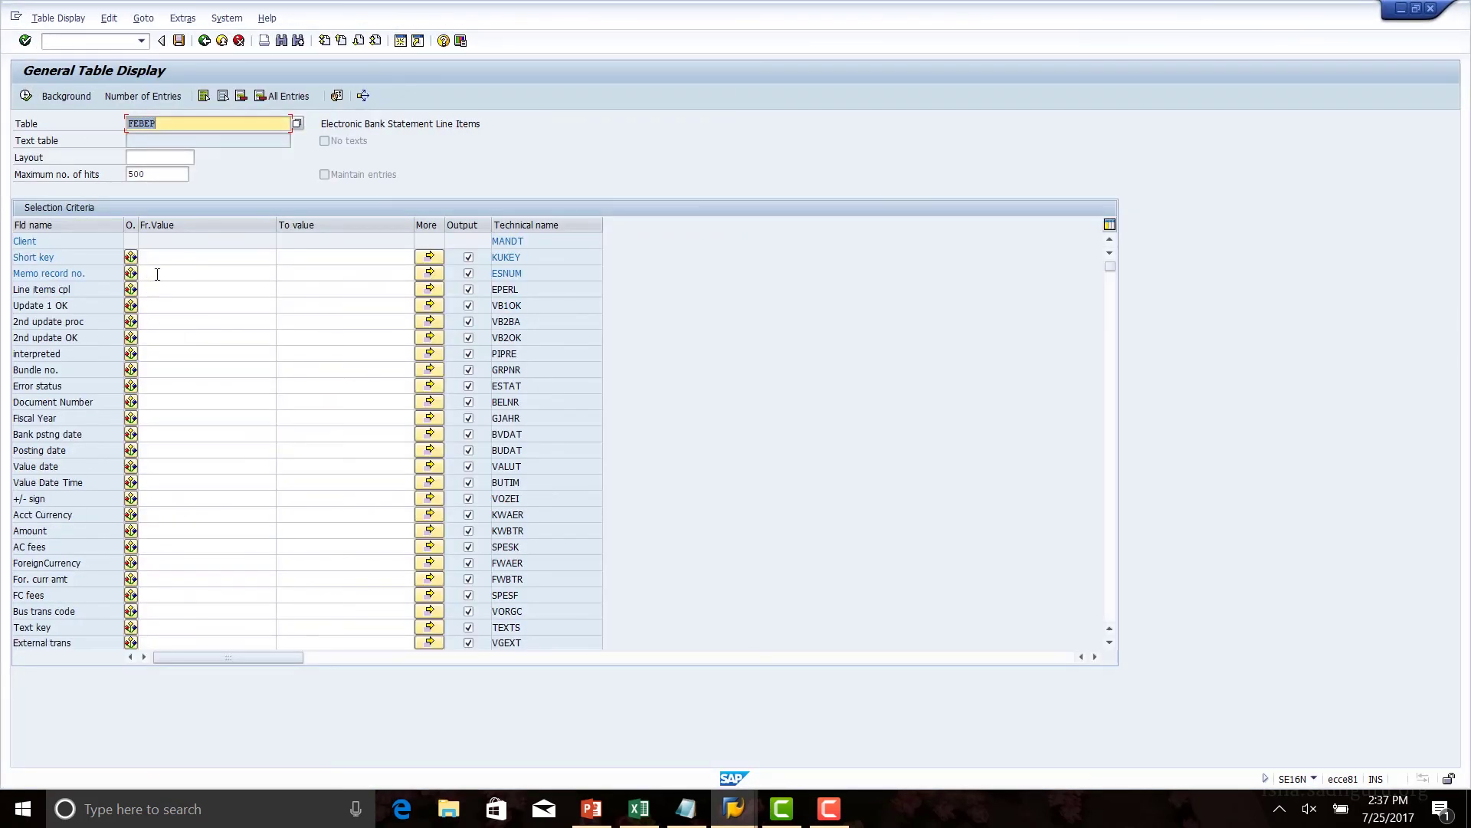
- Enter short key 00000162 as the selection criterion, check it against the FEBKO results, and list the matching FEBEP entries
click(163, 257)
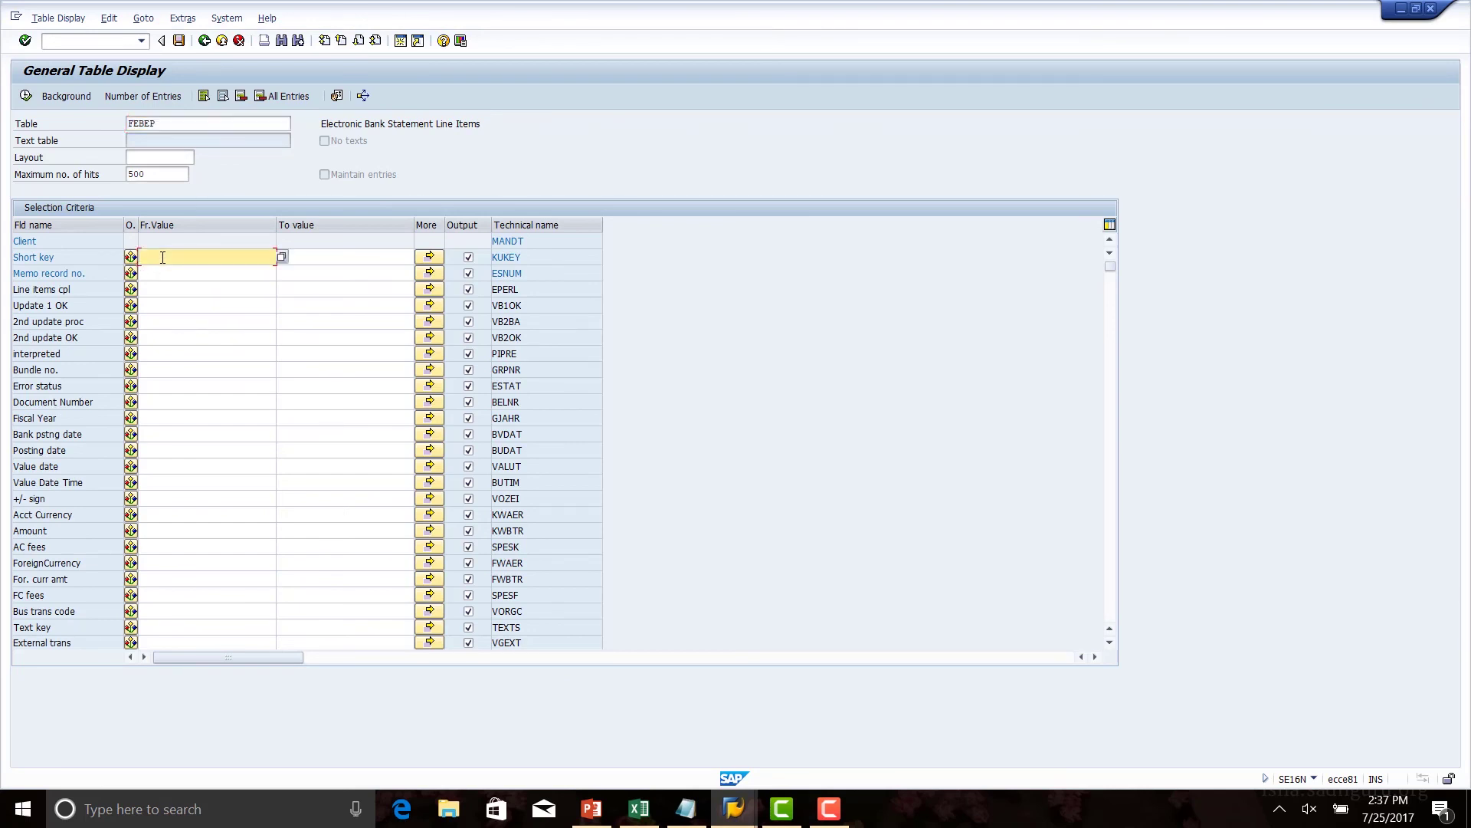
key(ctrl+v)
drag(184, 258, 116, 254)
mouse_move(734, 809)
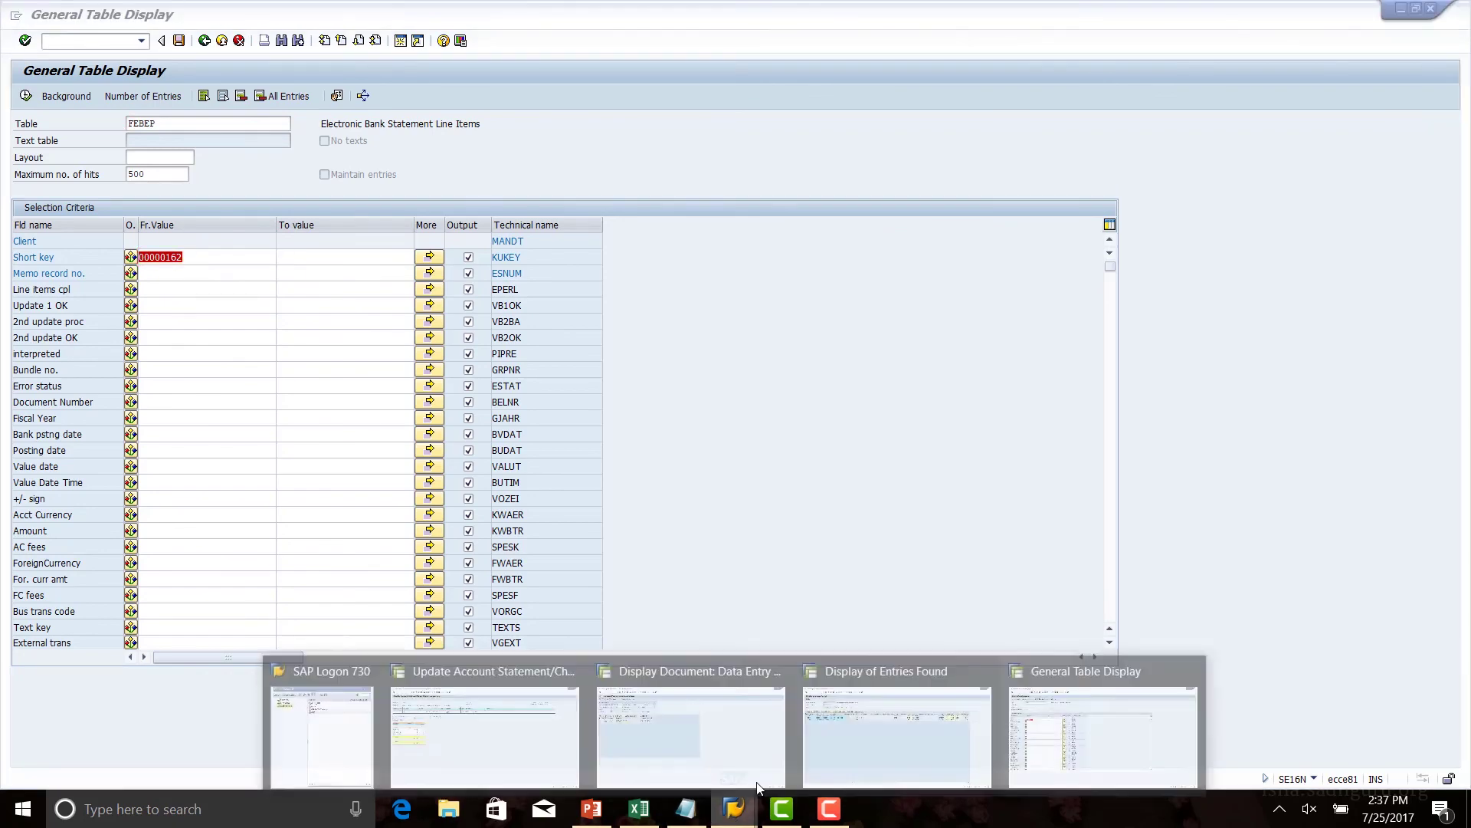
click(863, 738)
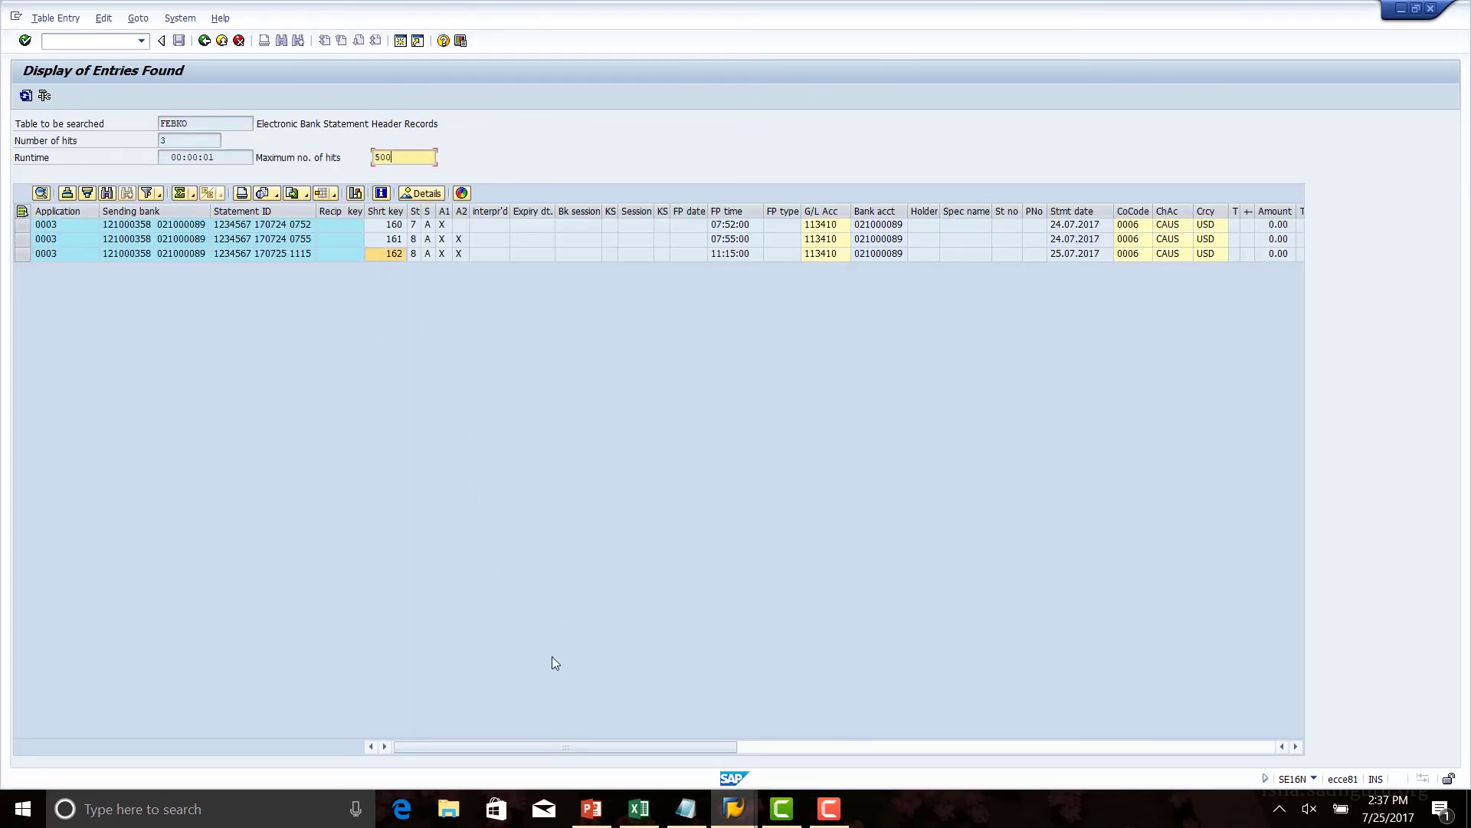
mouse_move(734, 808)
click(1103, 734)
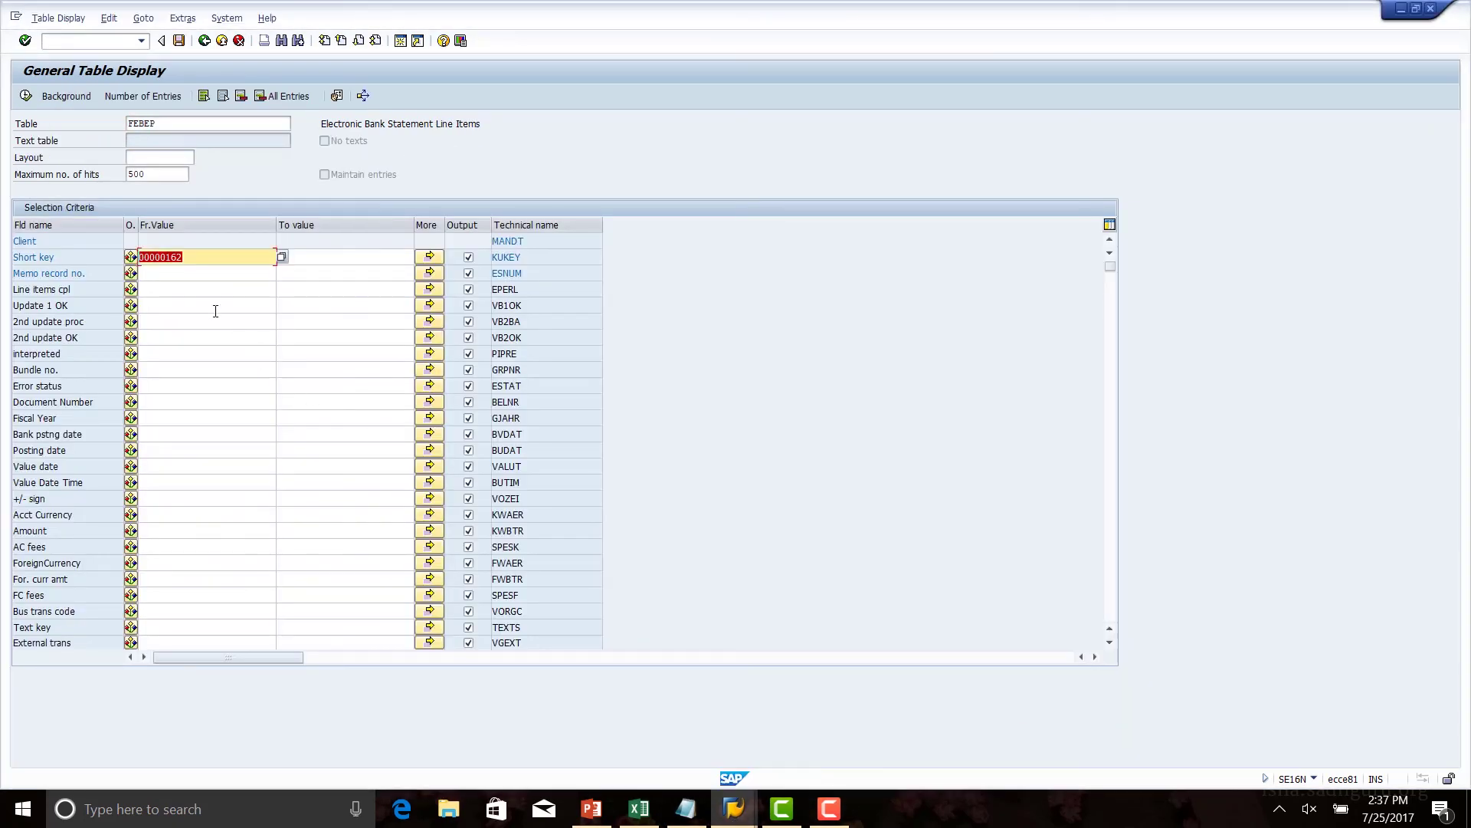
click(199, 274)
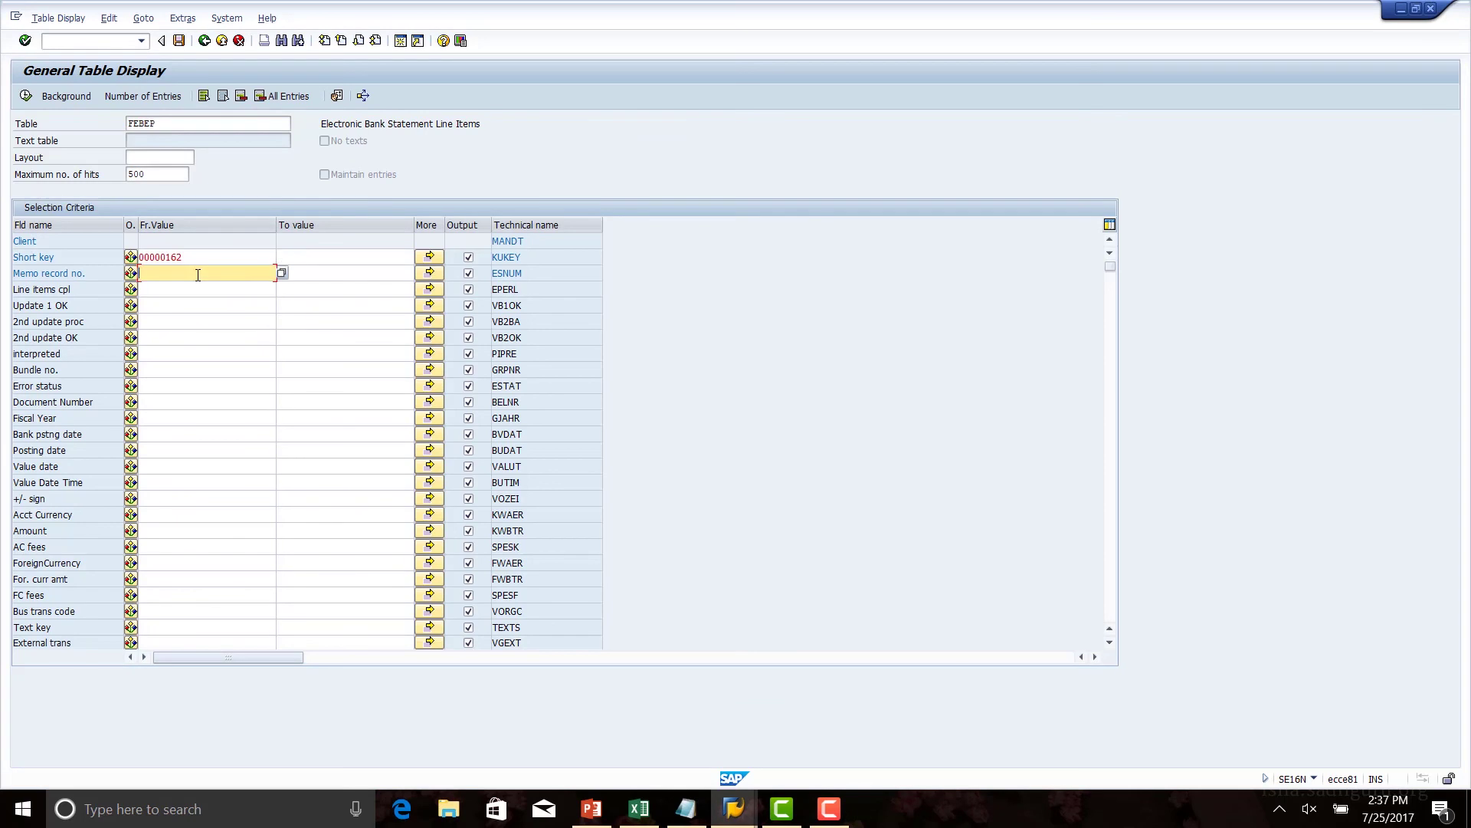
click(25, 95)
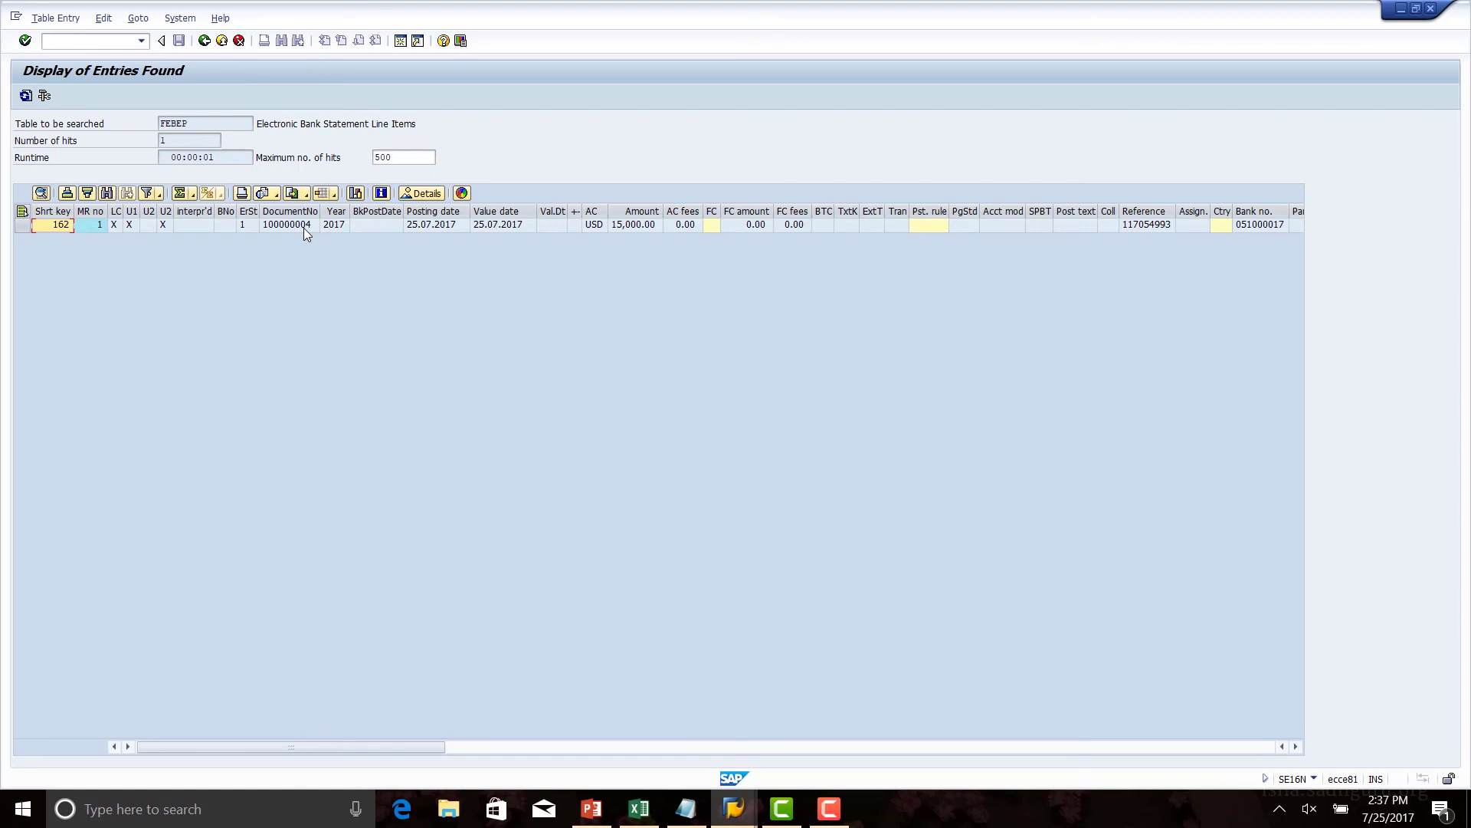
- Examine the FEBEP line item's amount, value date, subledger document number and lockbox batch fields, widening the subledger document column
click(650, 226)
click(517, 225)
drag(1293, 747, 1293, 747)
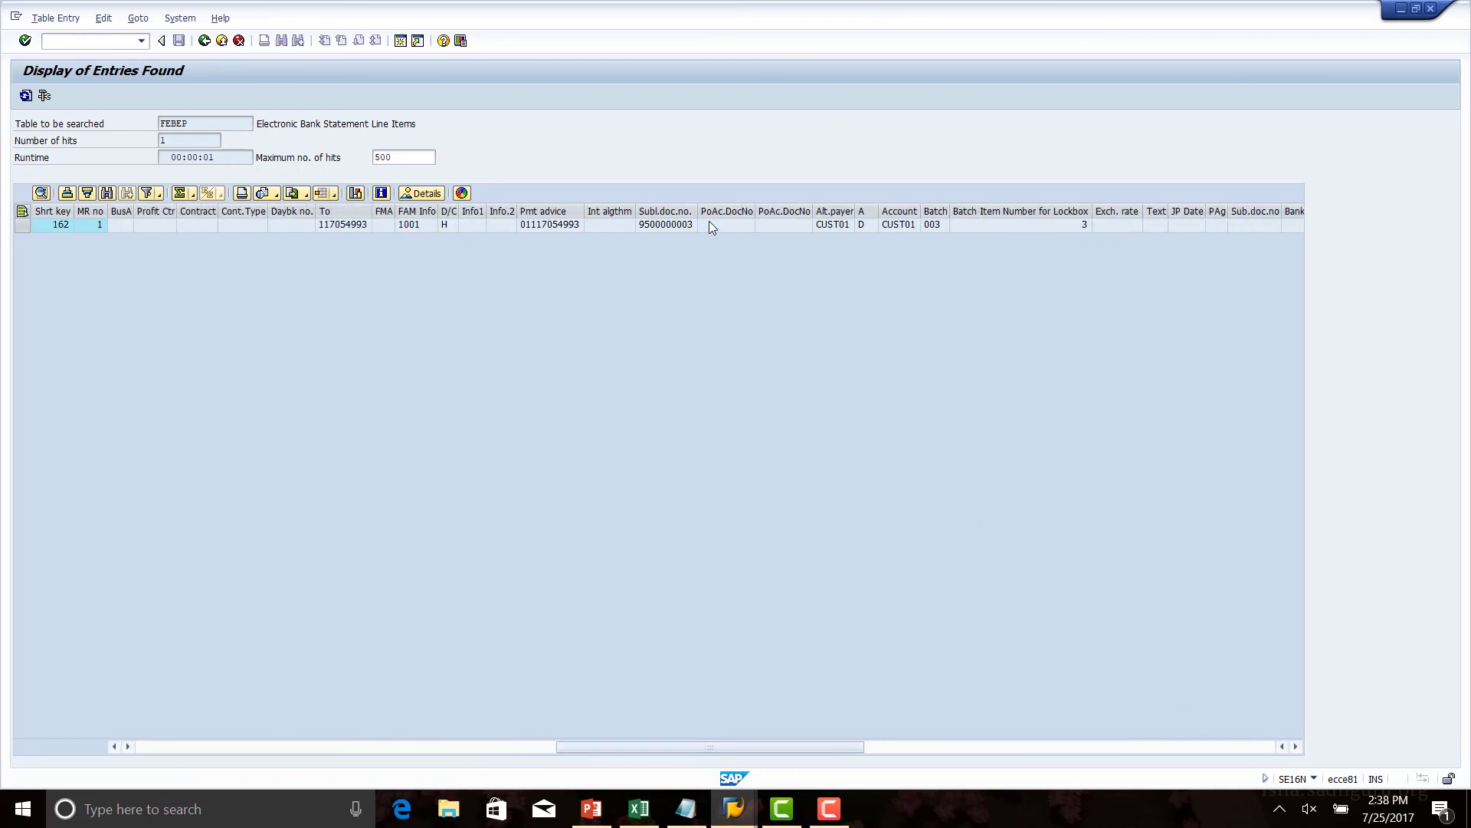
drag(698, 222, 722, 223)
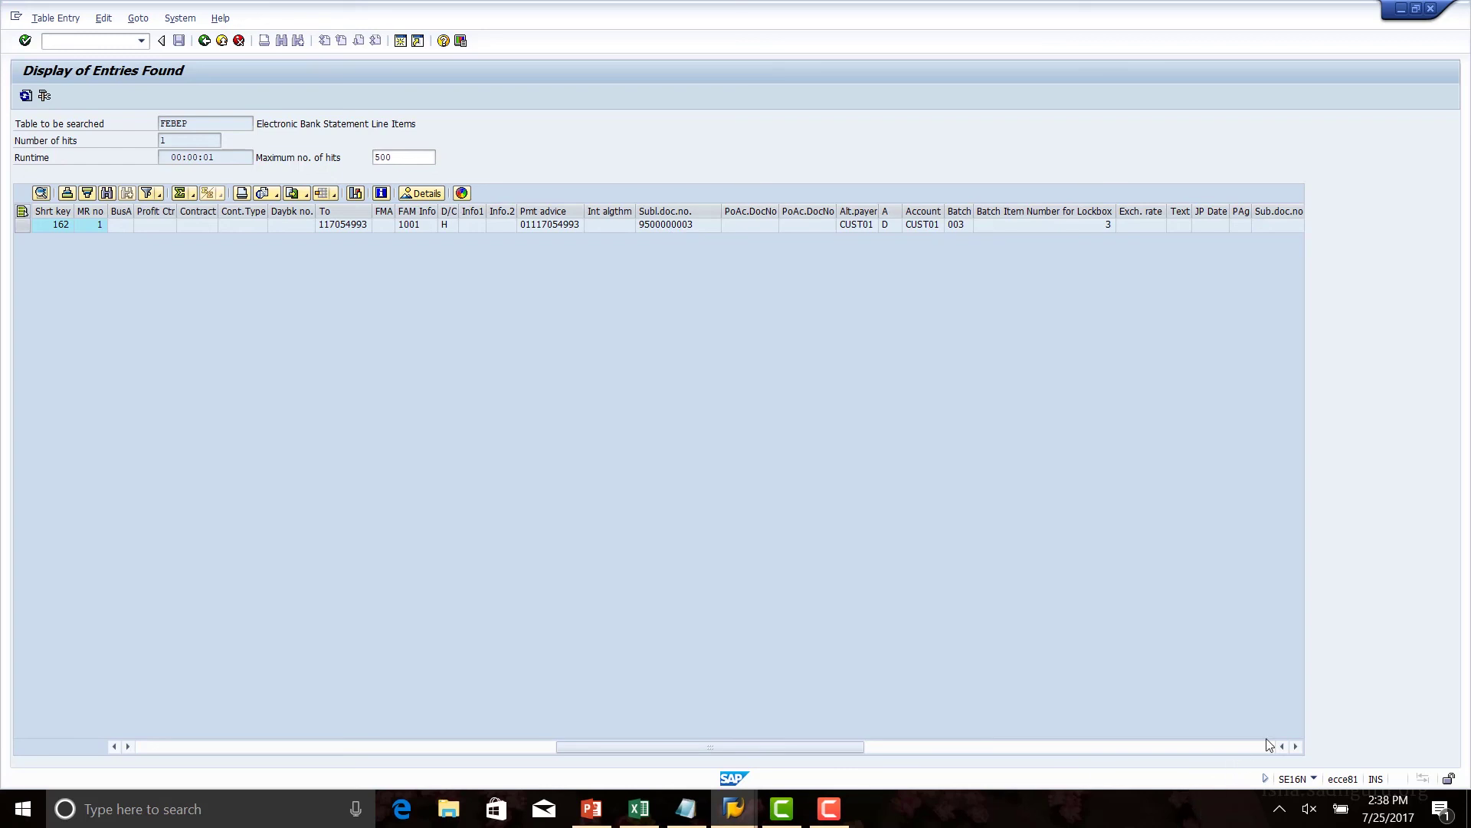
drag(1299, 747, 1295, 748)
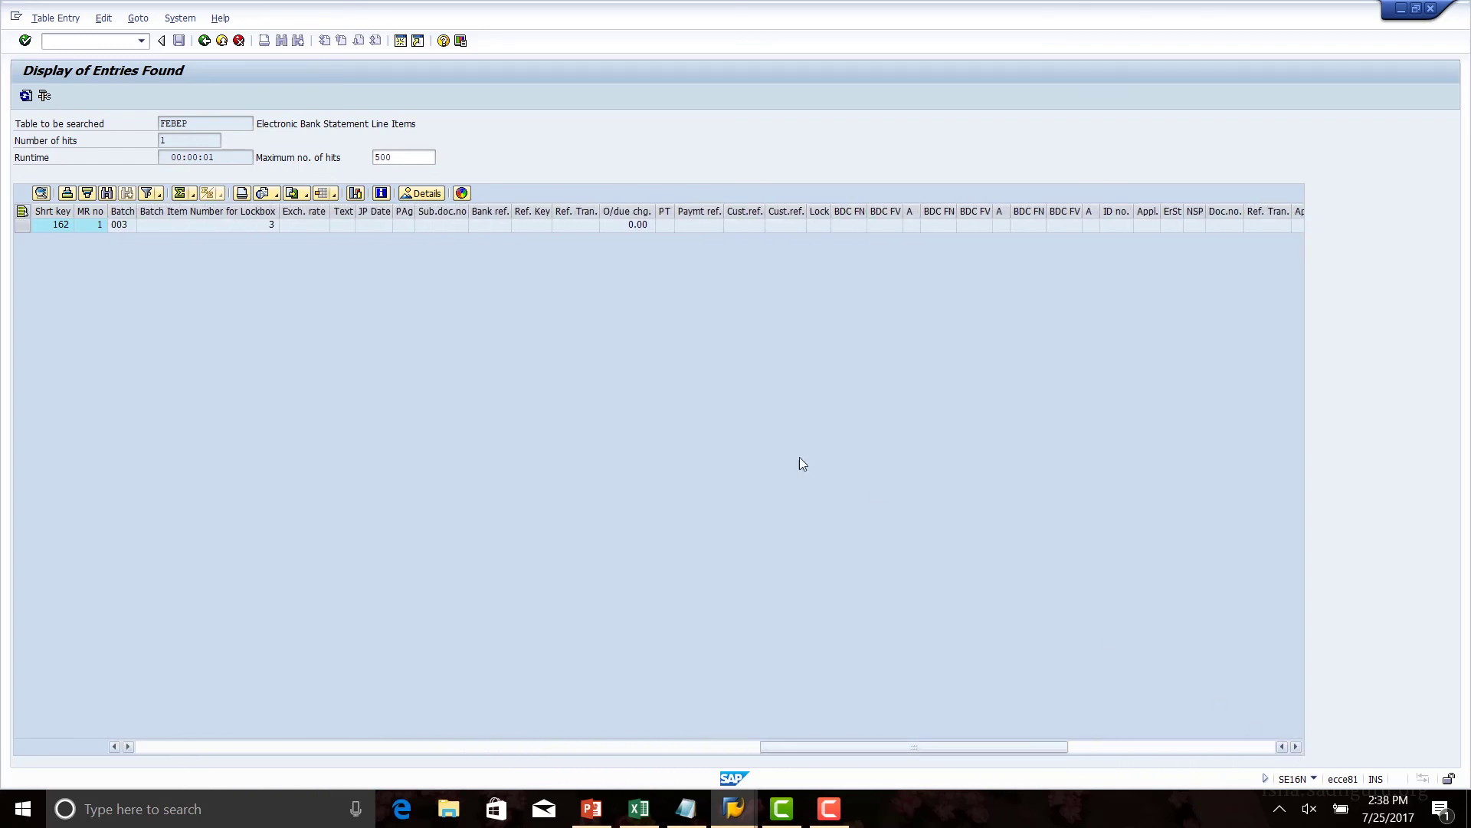